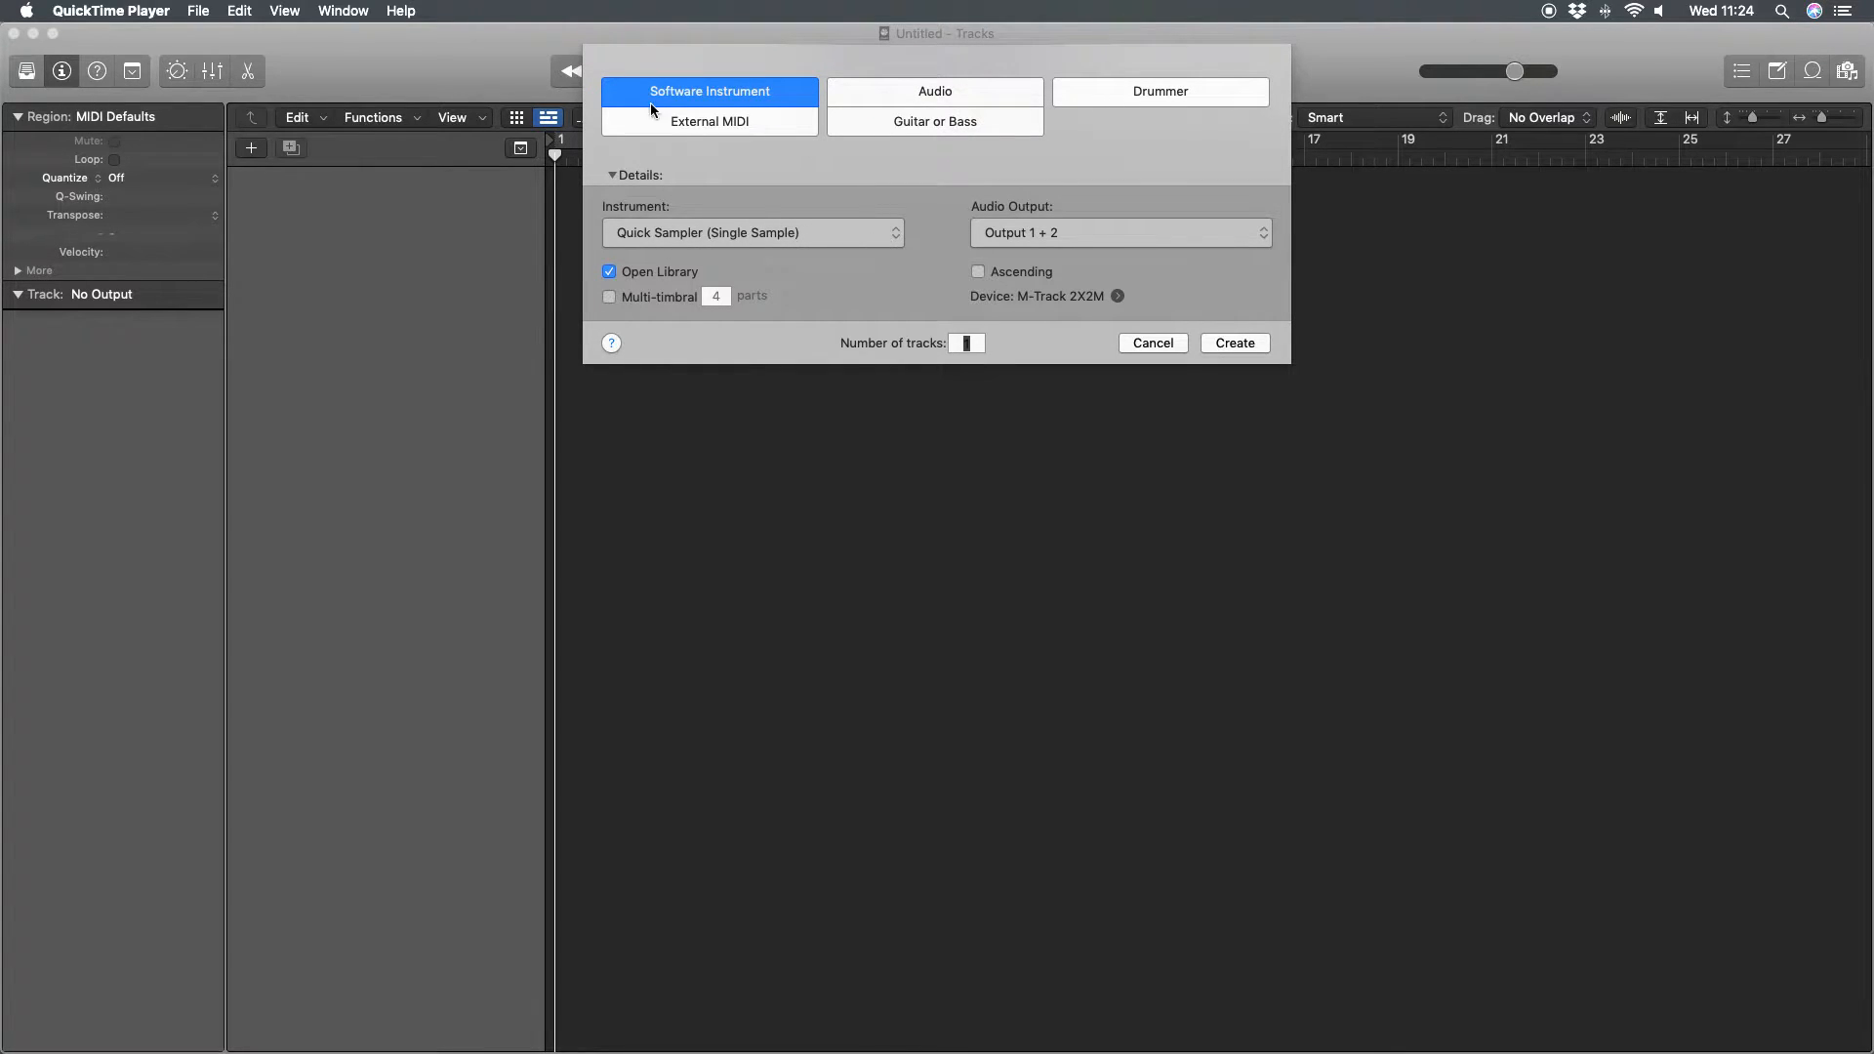
- Create one software instrument track with the mono ES1 (Synthesizer 1) as its instrument
left_click(888, 234)
left_click(888, 234)
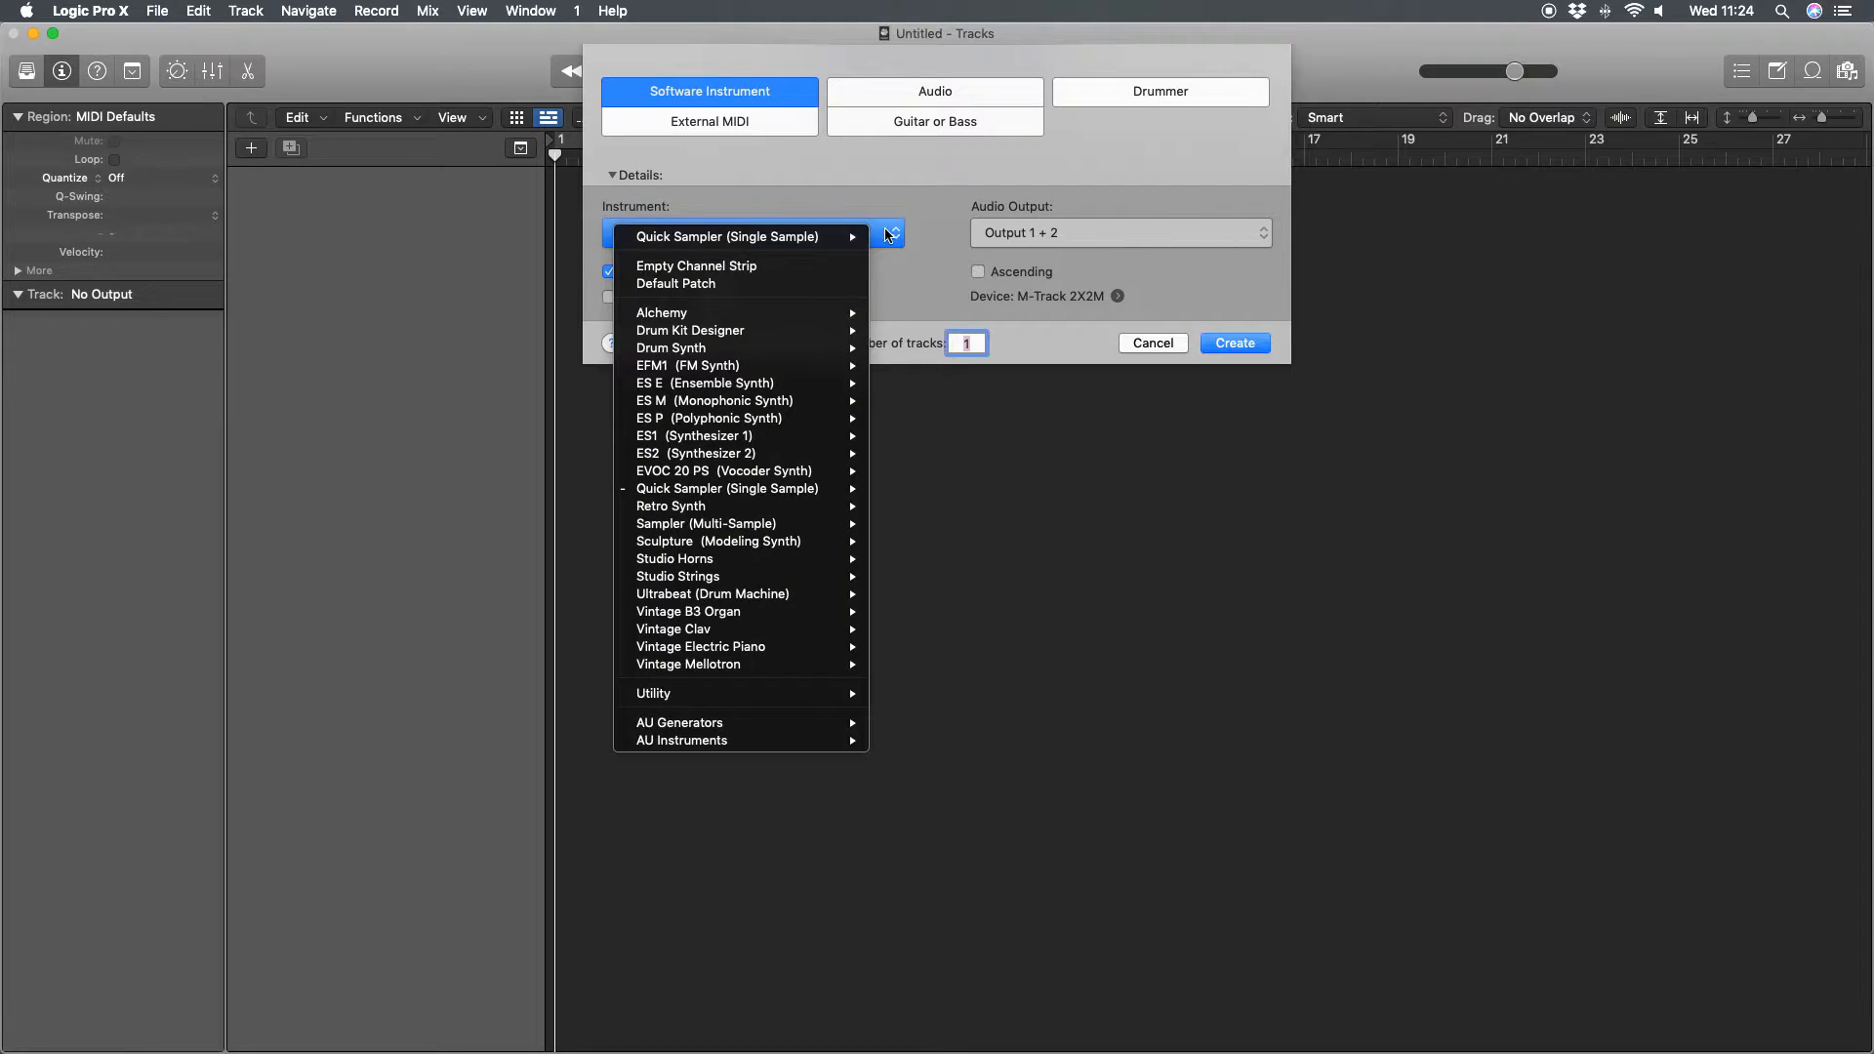
mouse_move(689, 381)
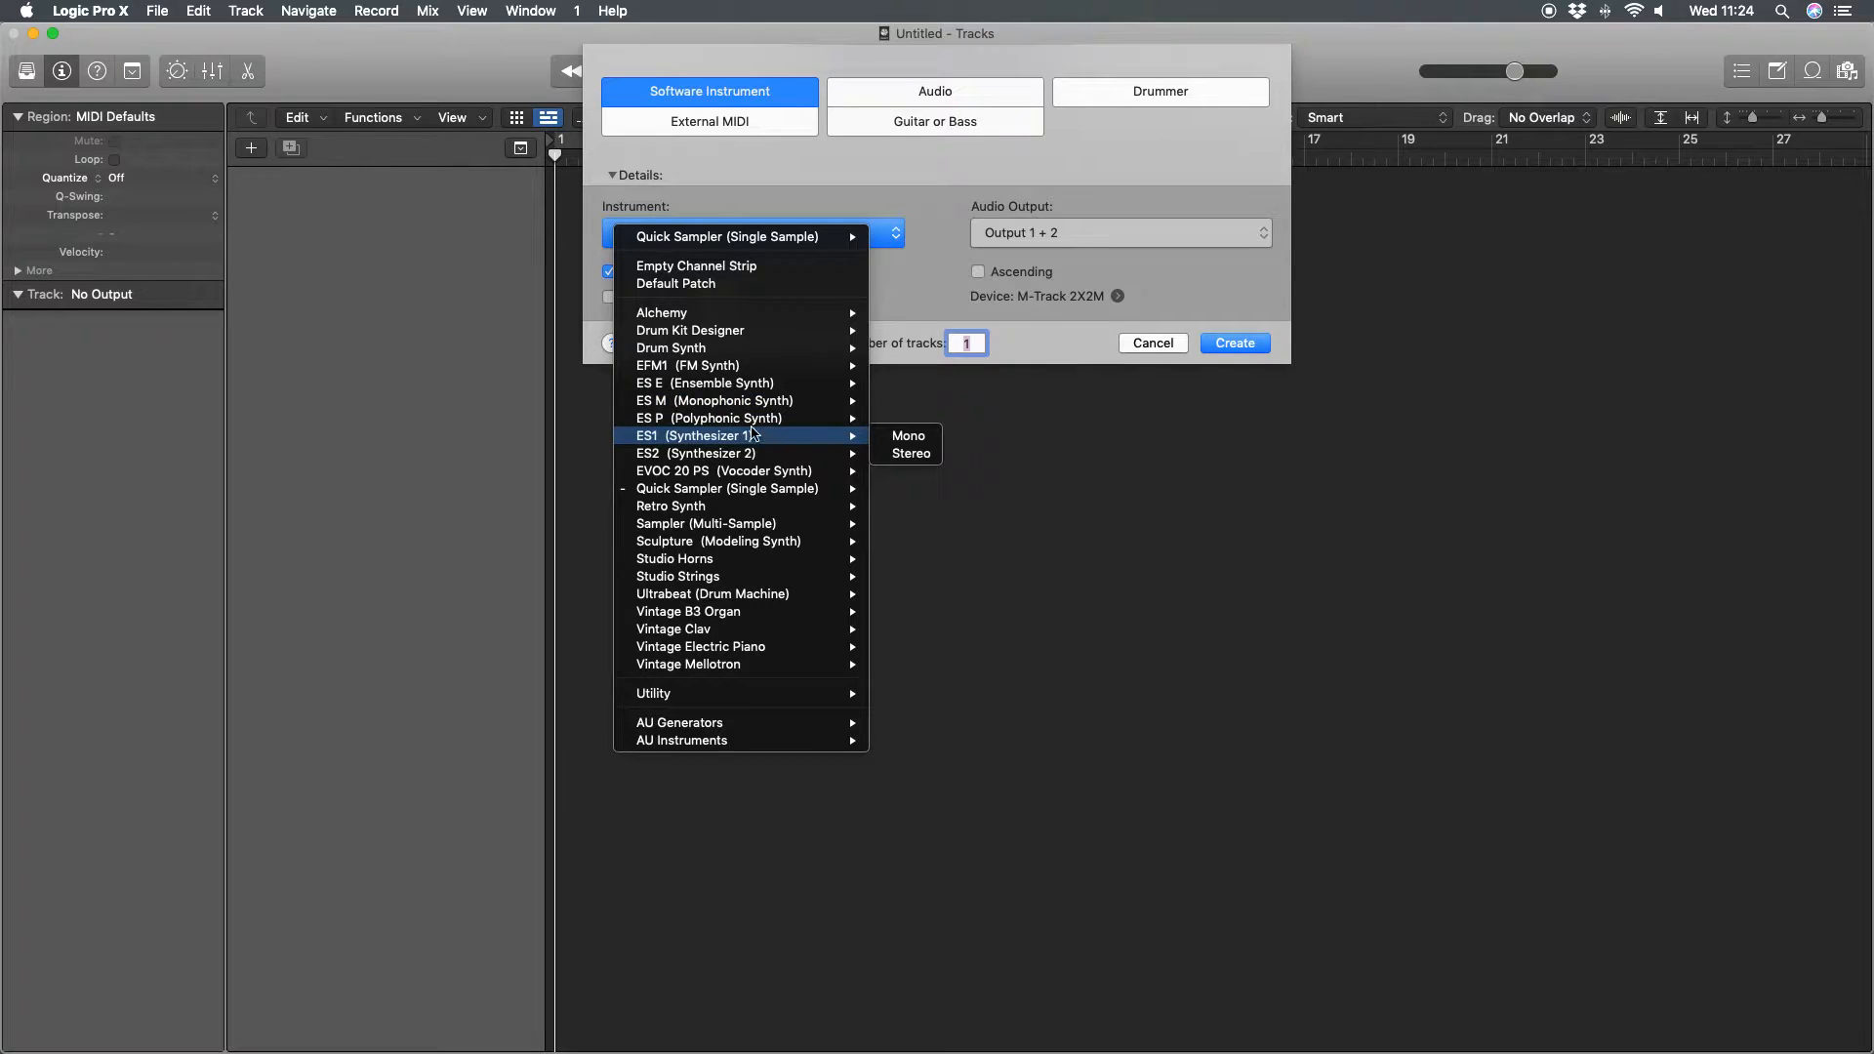
mouse_move(699, 451)
left_click(911, 437)
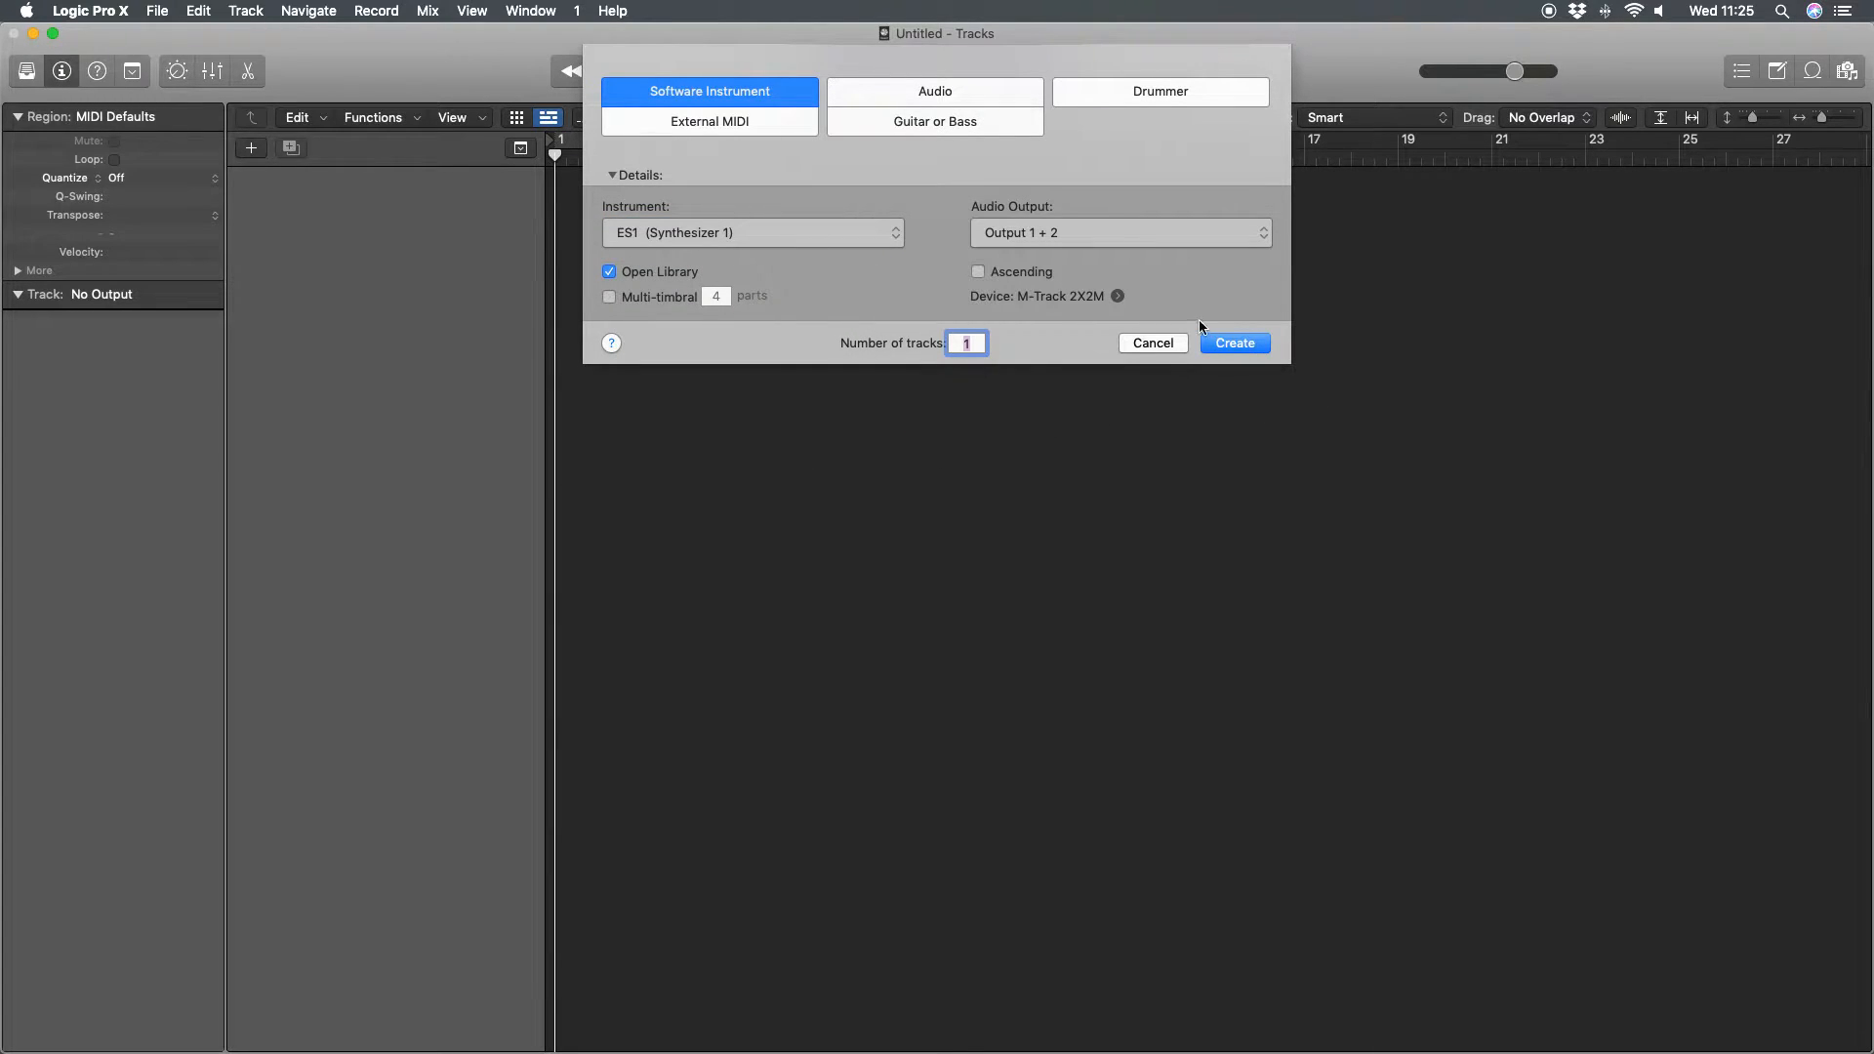
left_click(1235, 344)
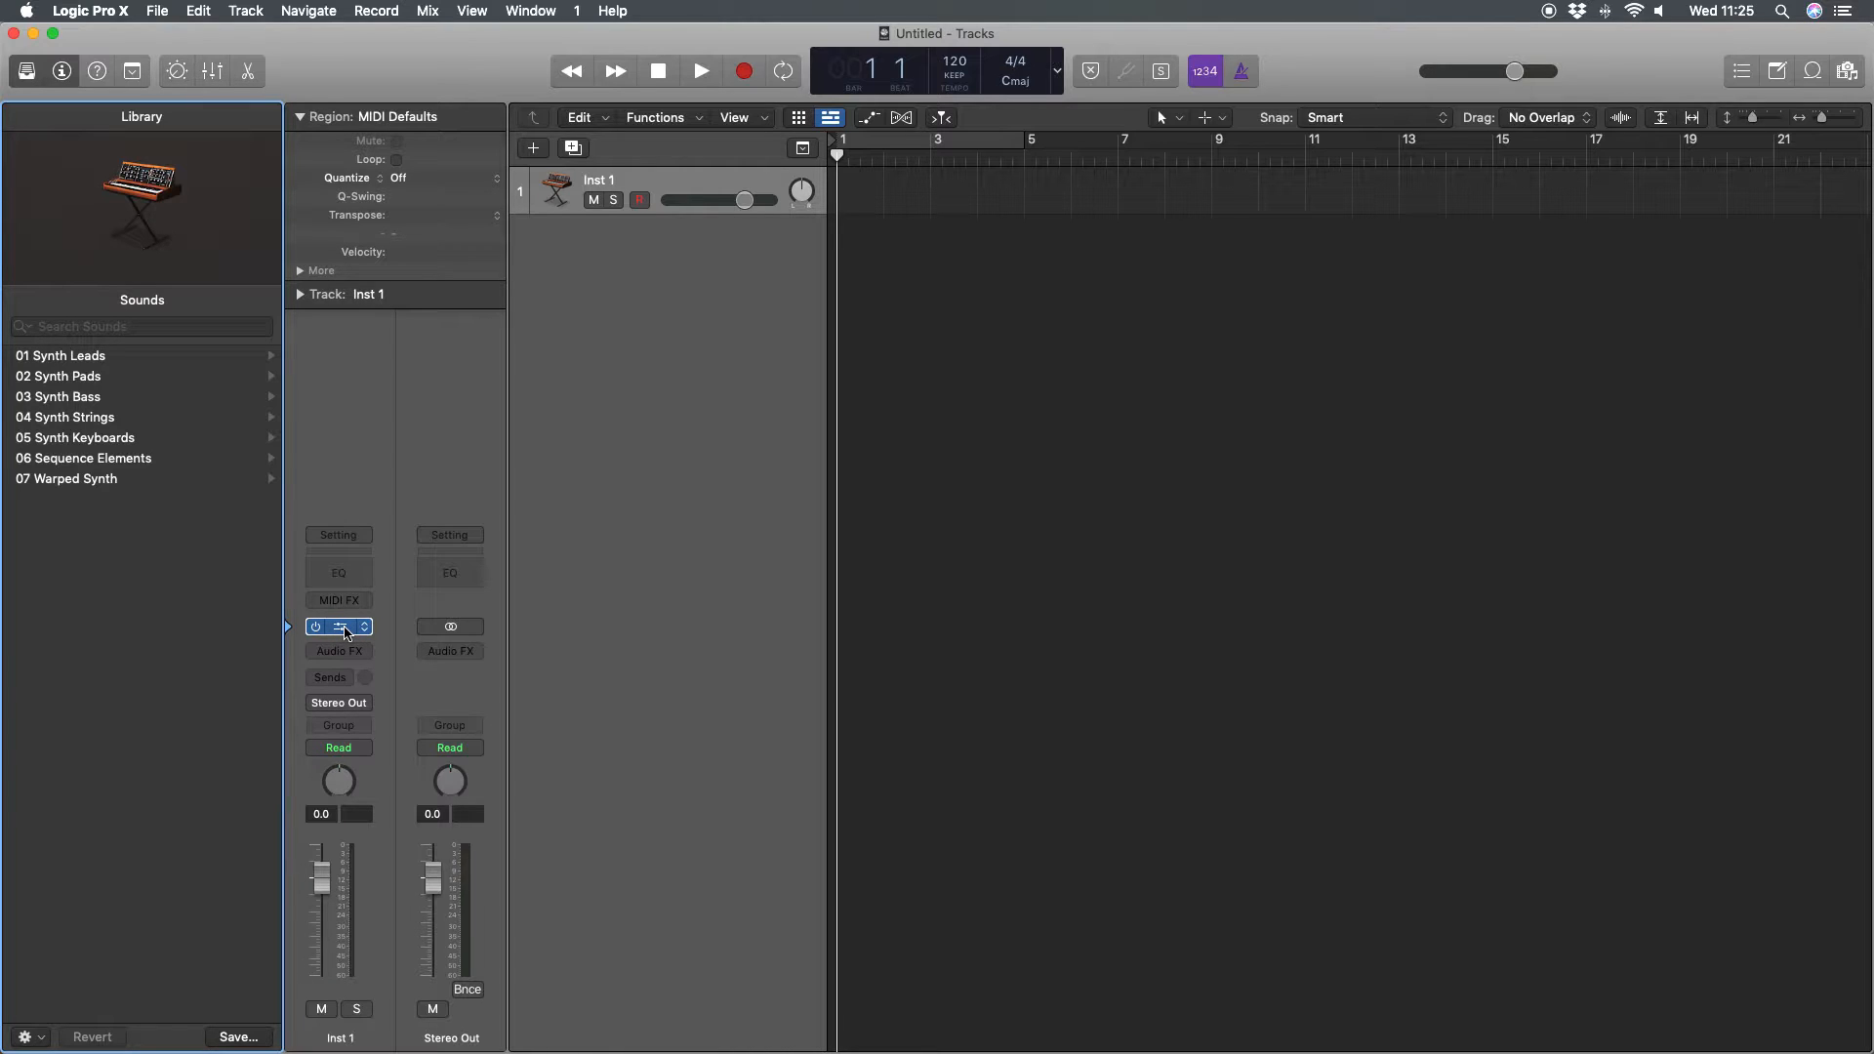
- Open the ES1 plug-in window, enlarge it to 174% and position it over the tracks area
left_click(346, 632)
left_click_drag(725, 277, 387, 132)
left_click_drag(857, 607, 1316, 885)
left_click_drag(624, 137, 644, 50)
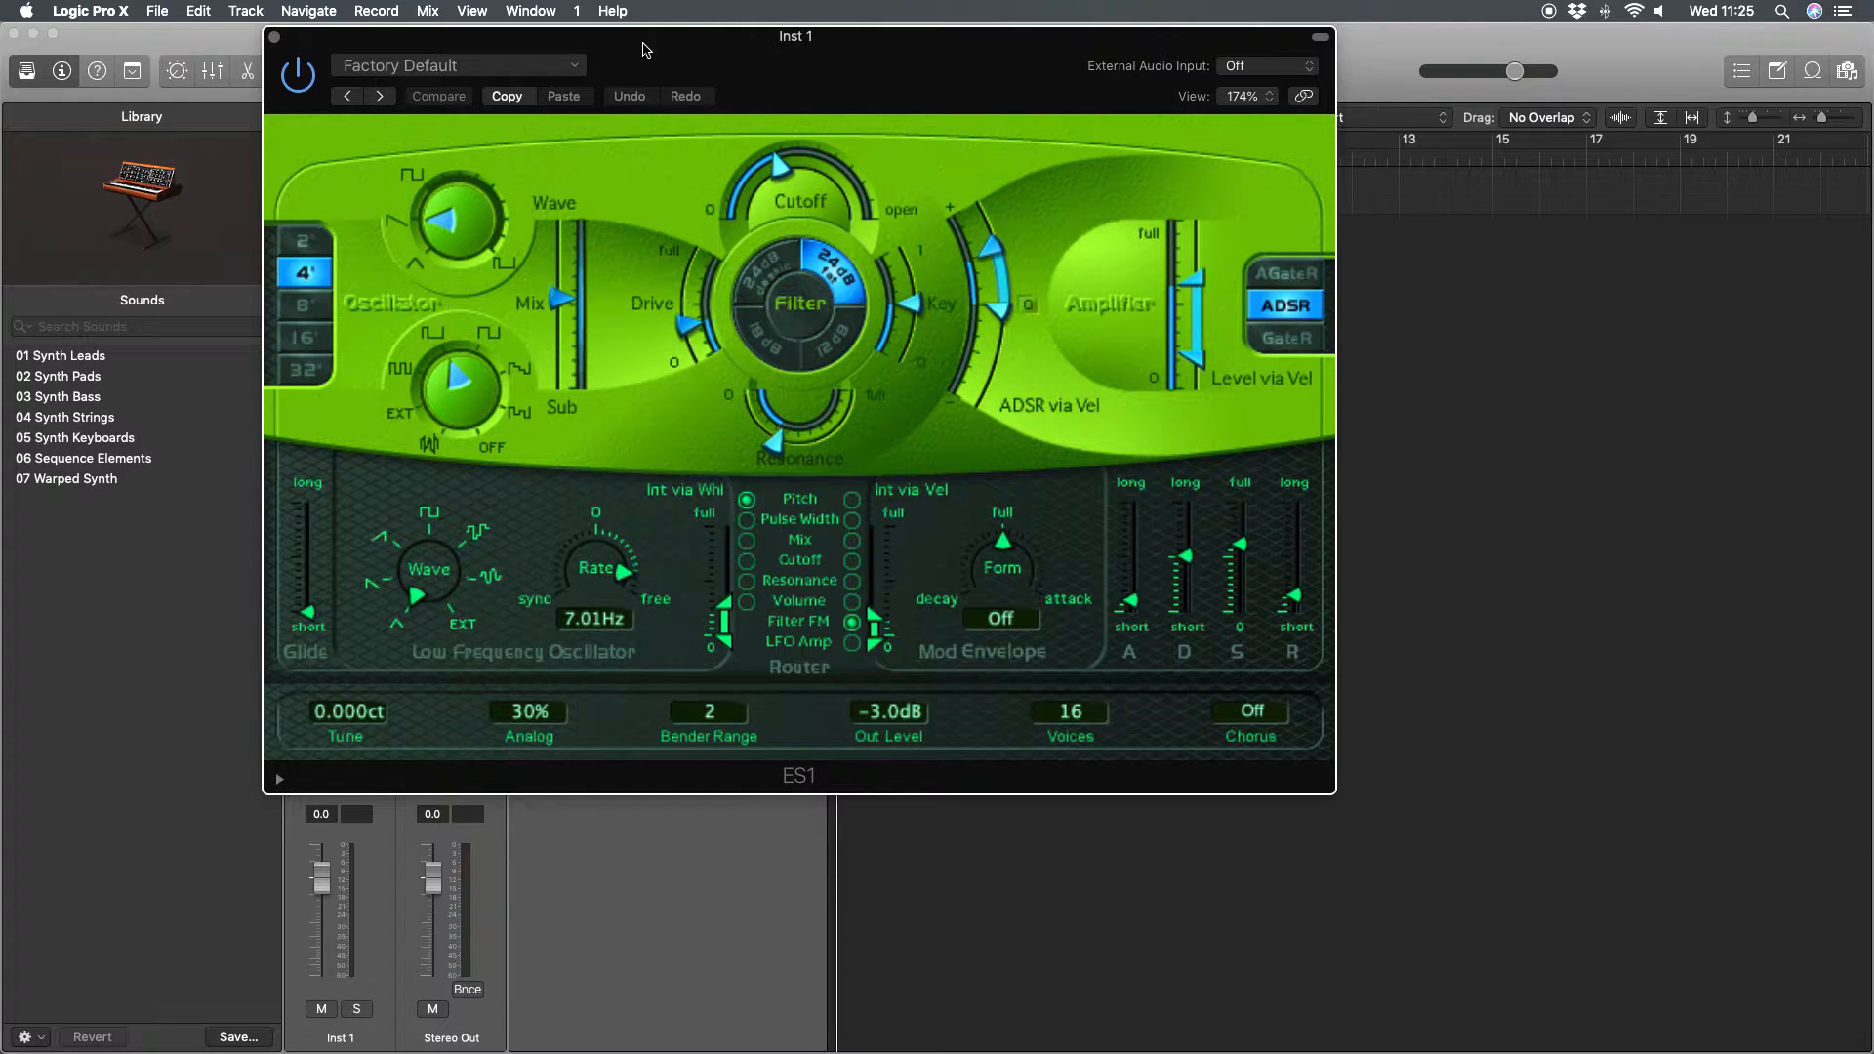
left_click_drag(725, 64, 571, 163)
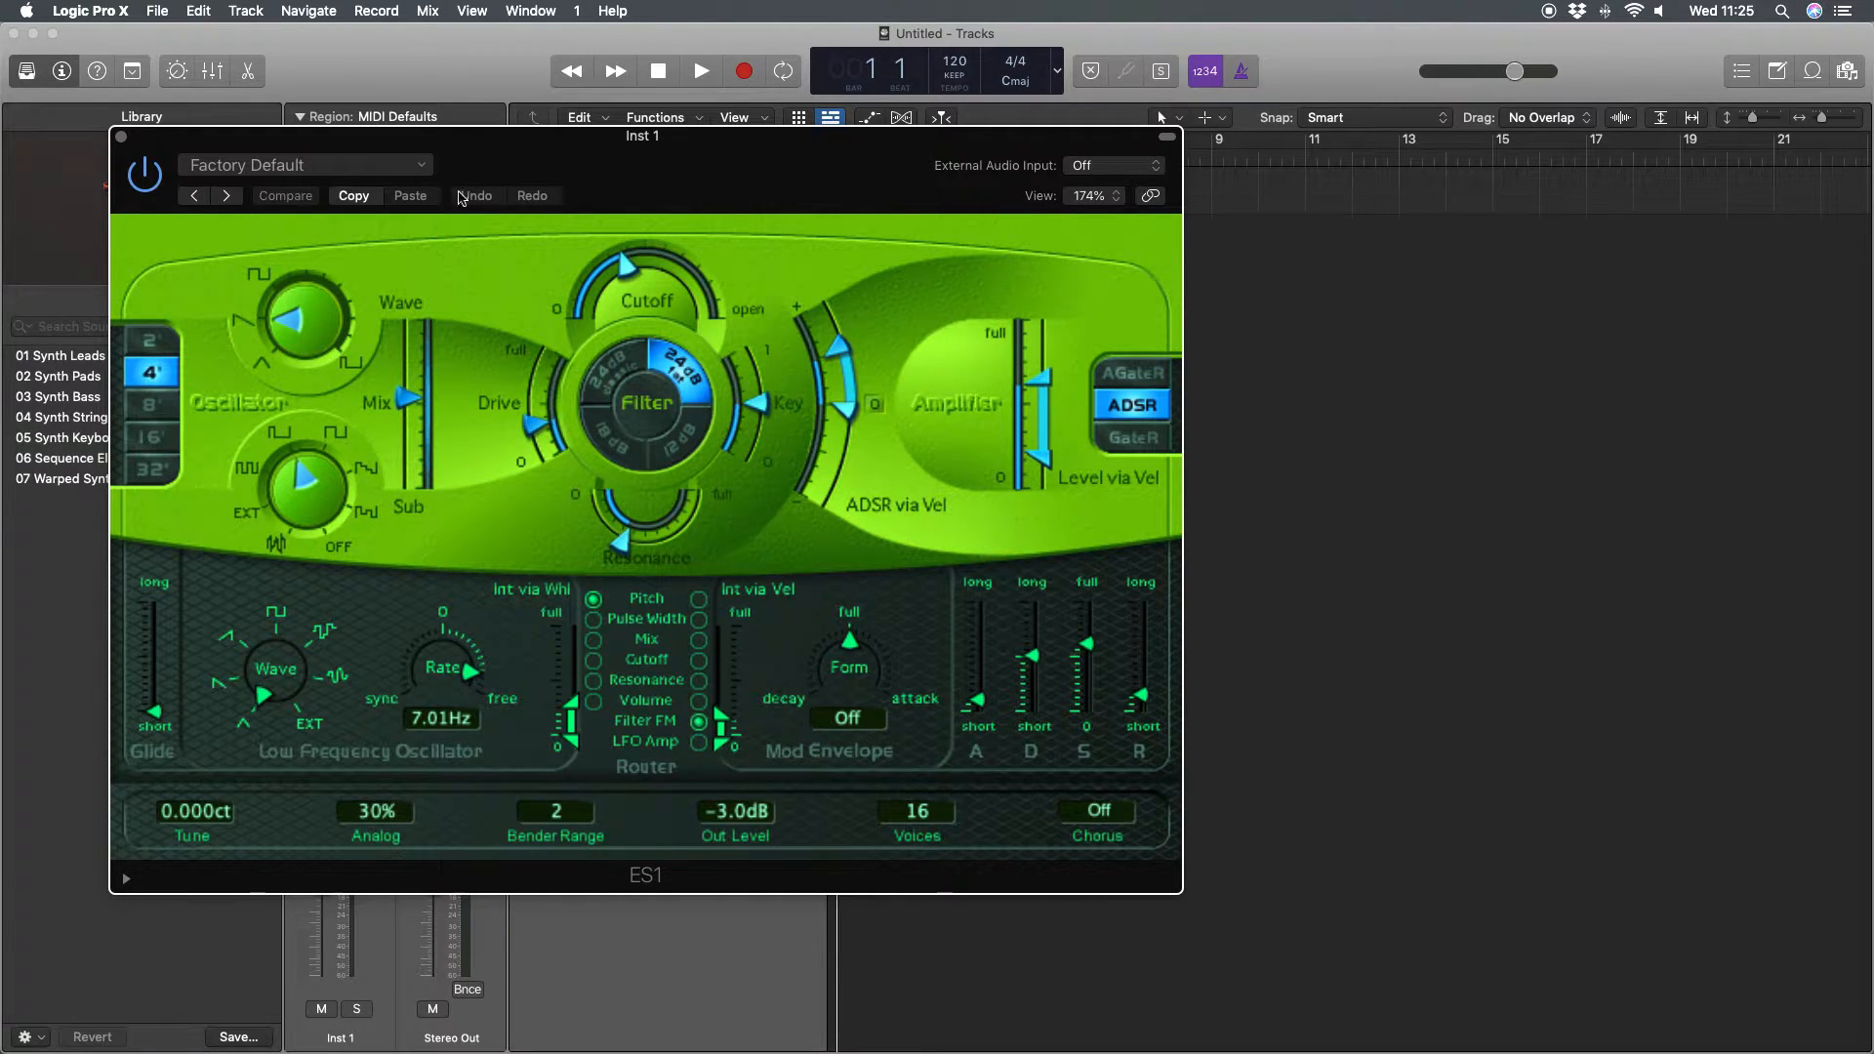
left_click_drag(569, 145, 606, 195)
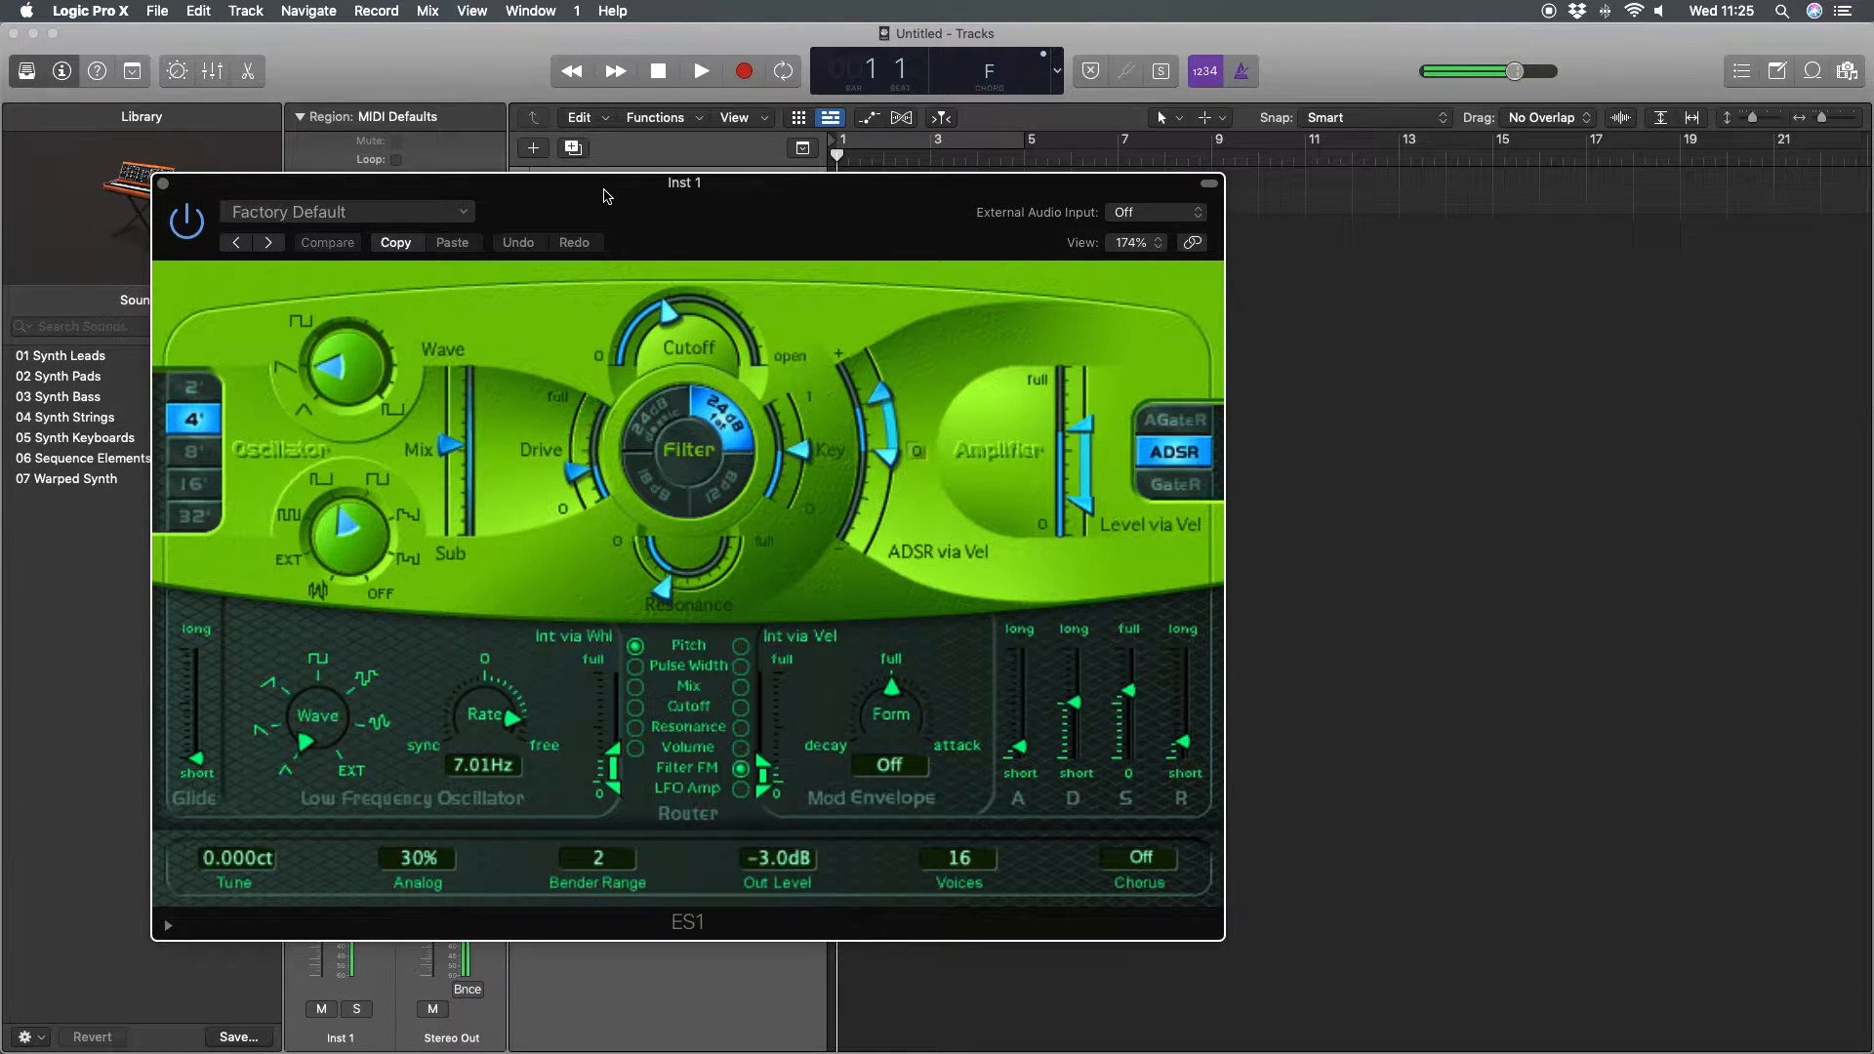
left_click(347, 212)
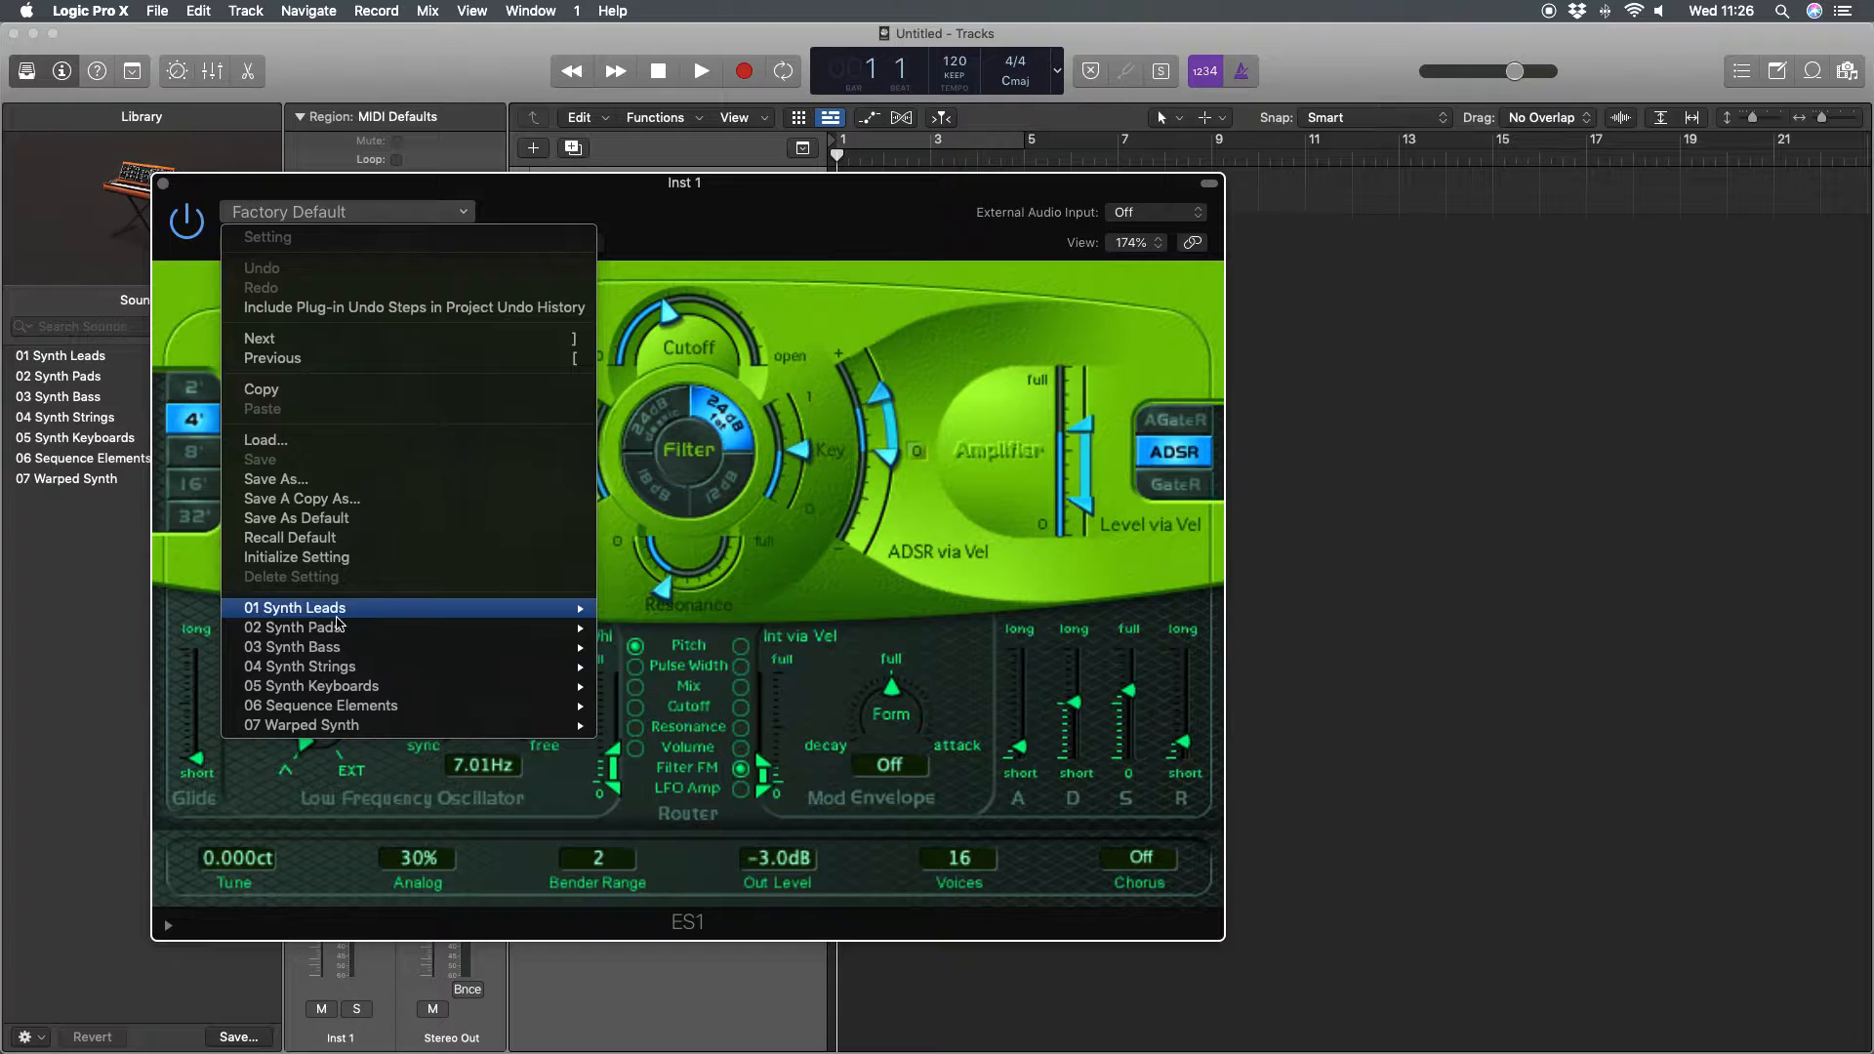
mouse_move(339, 610)
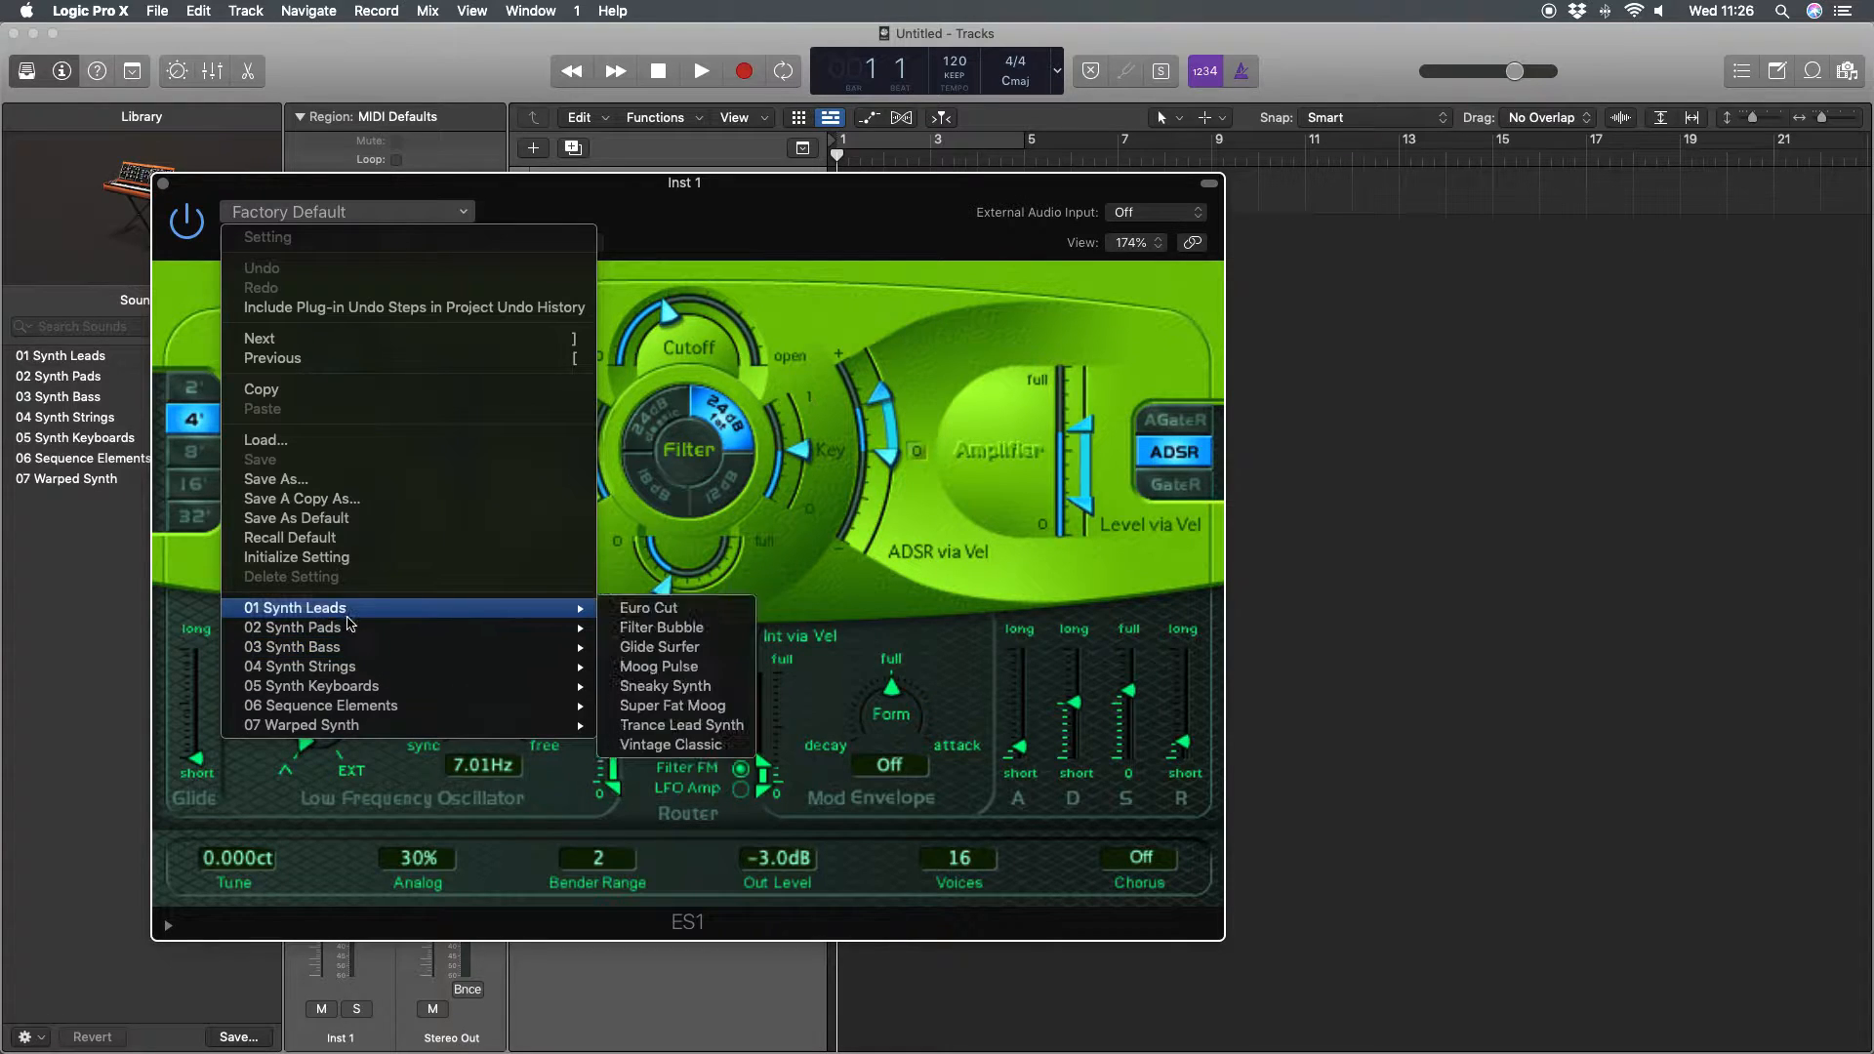
mouse_move(348, 673)
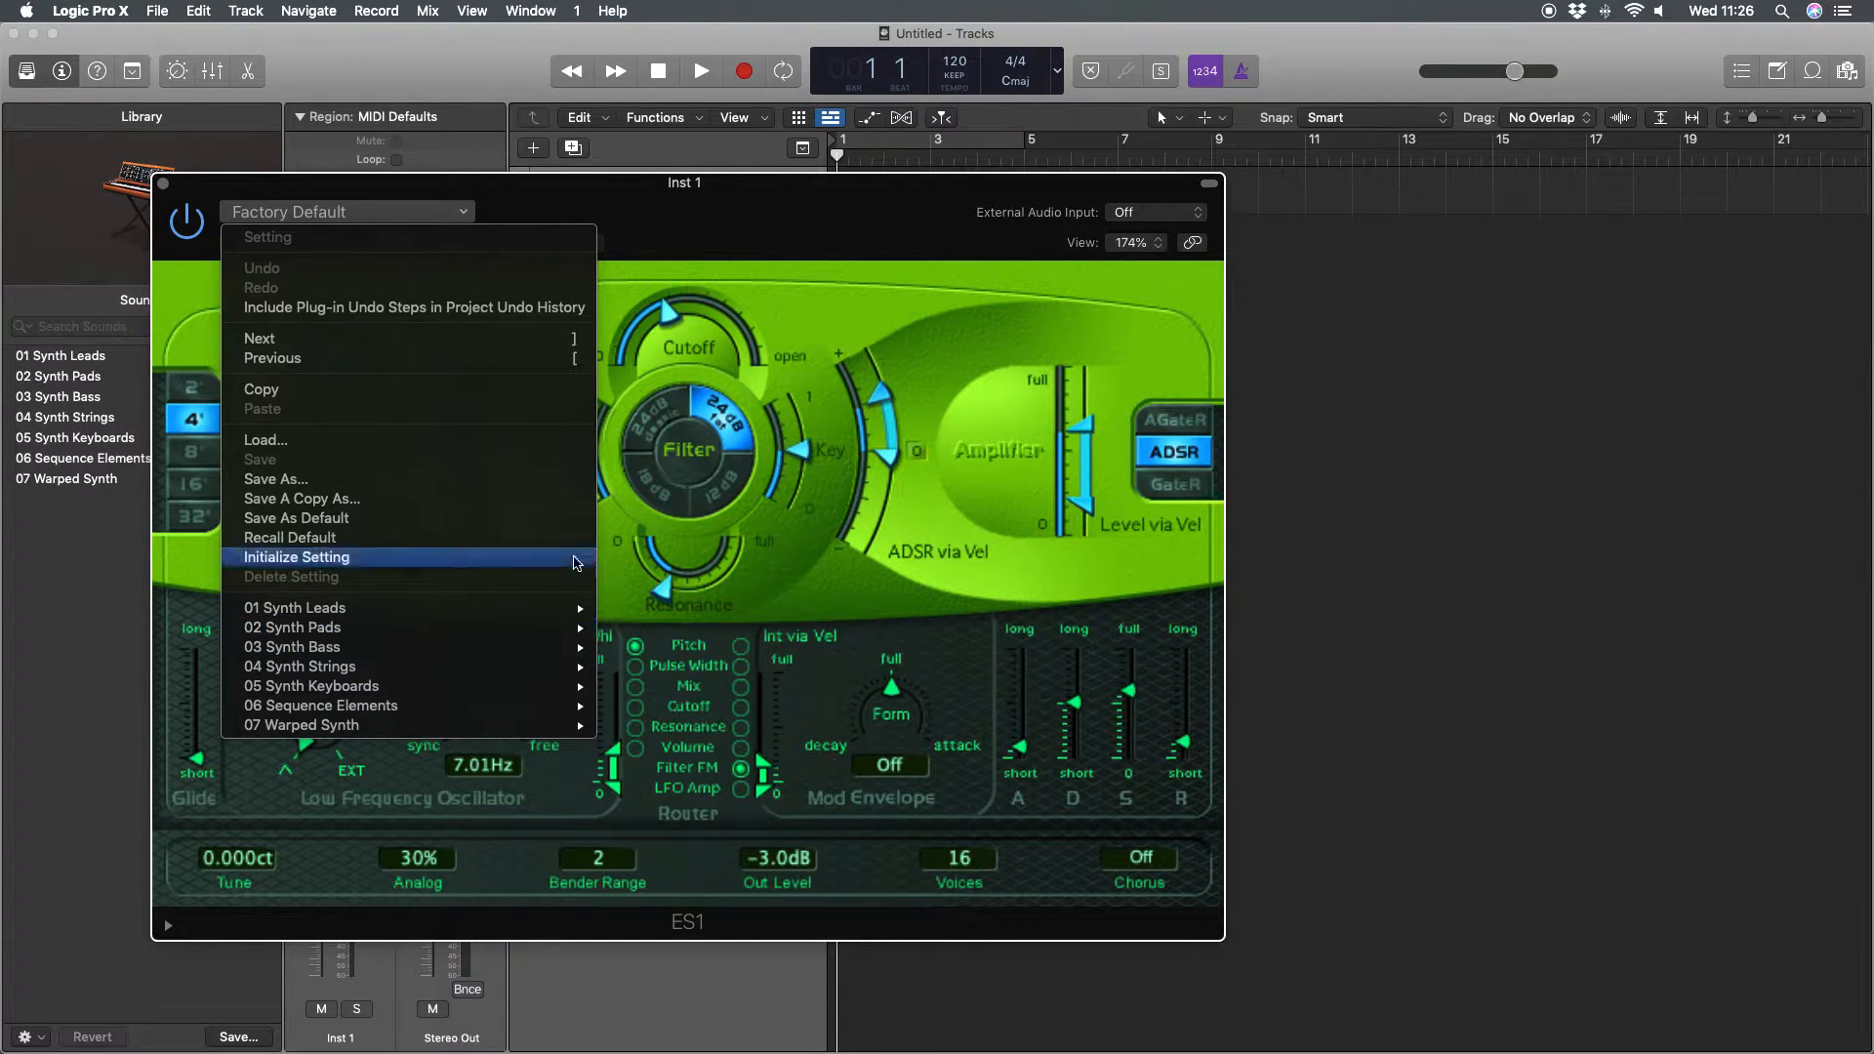
left_click(787, 211)
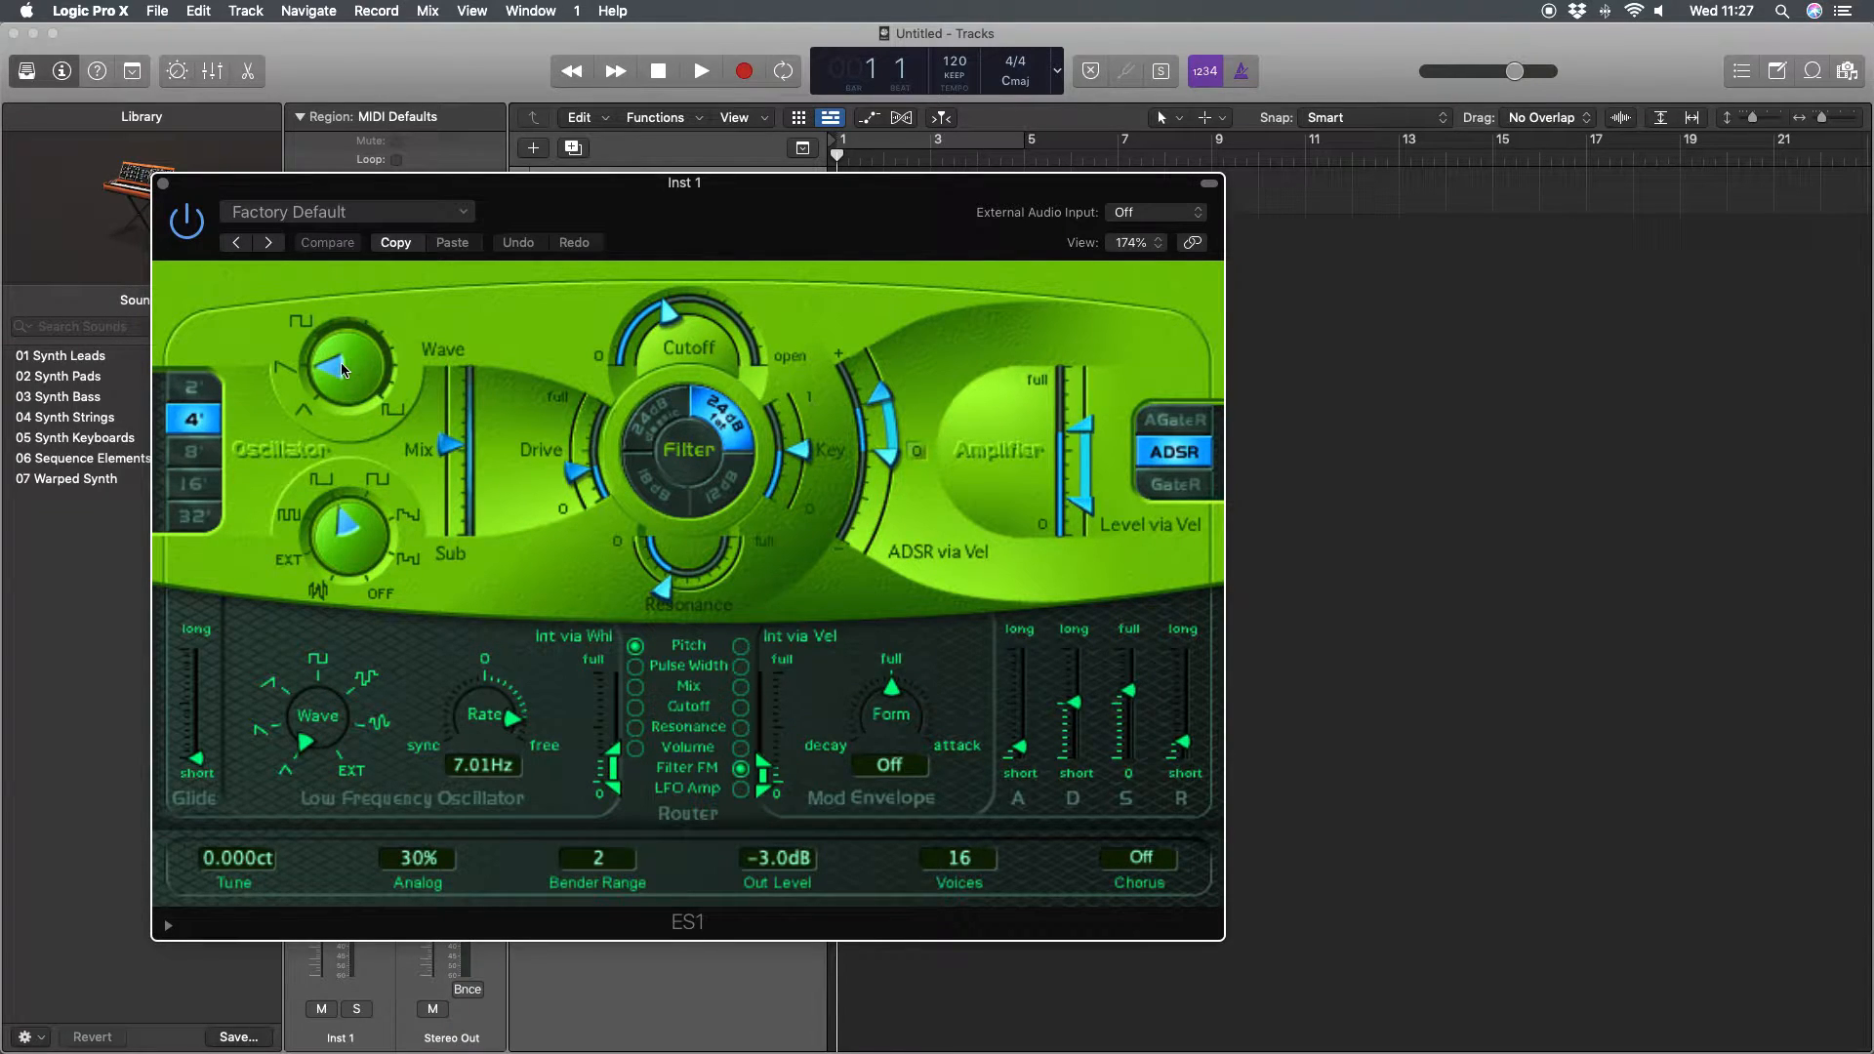
- Set the oscillator mix fully to Wave and audition the sawtooth, triangle, square and pulse waves, ending on the square wave
left_click_drag(342, 368, 308, 336)
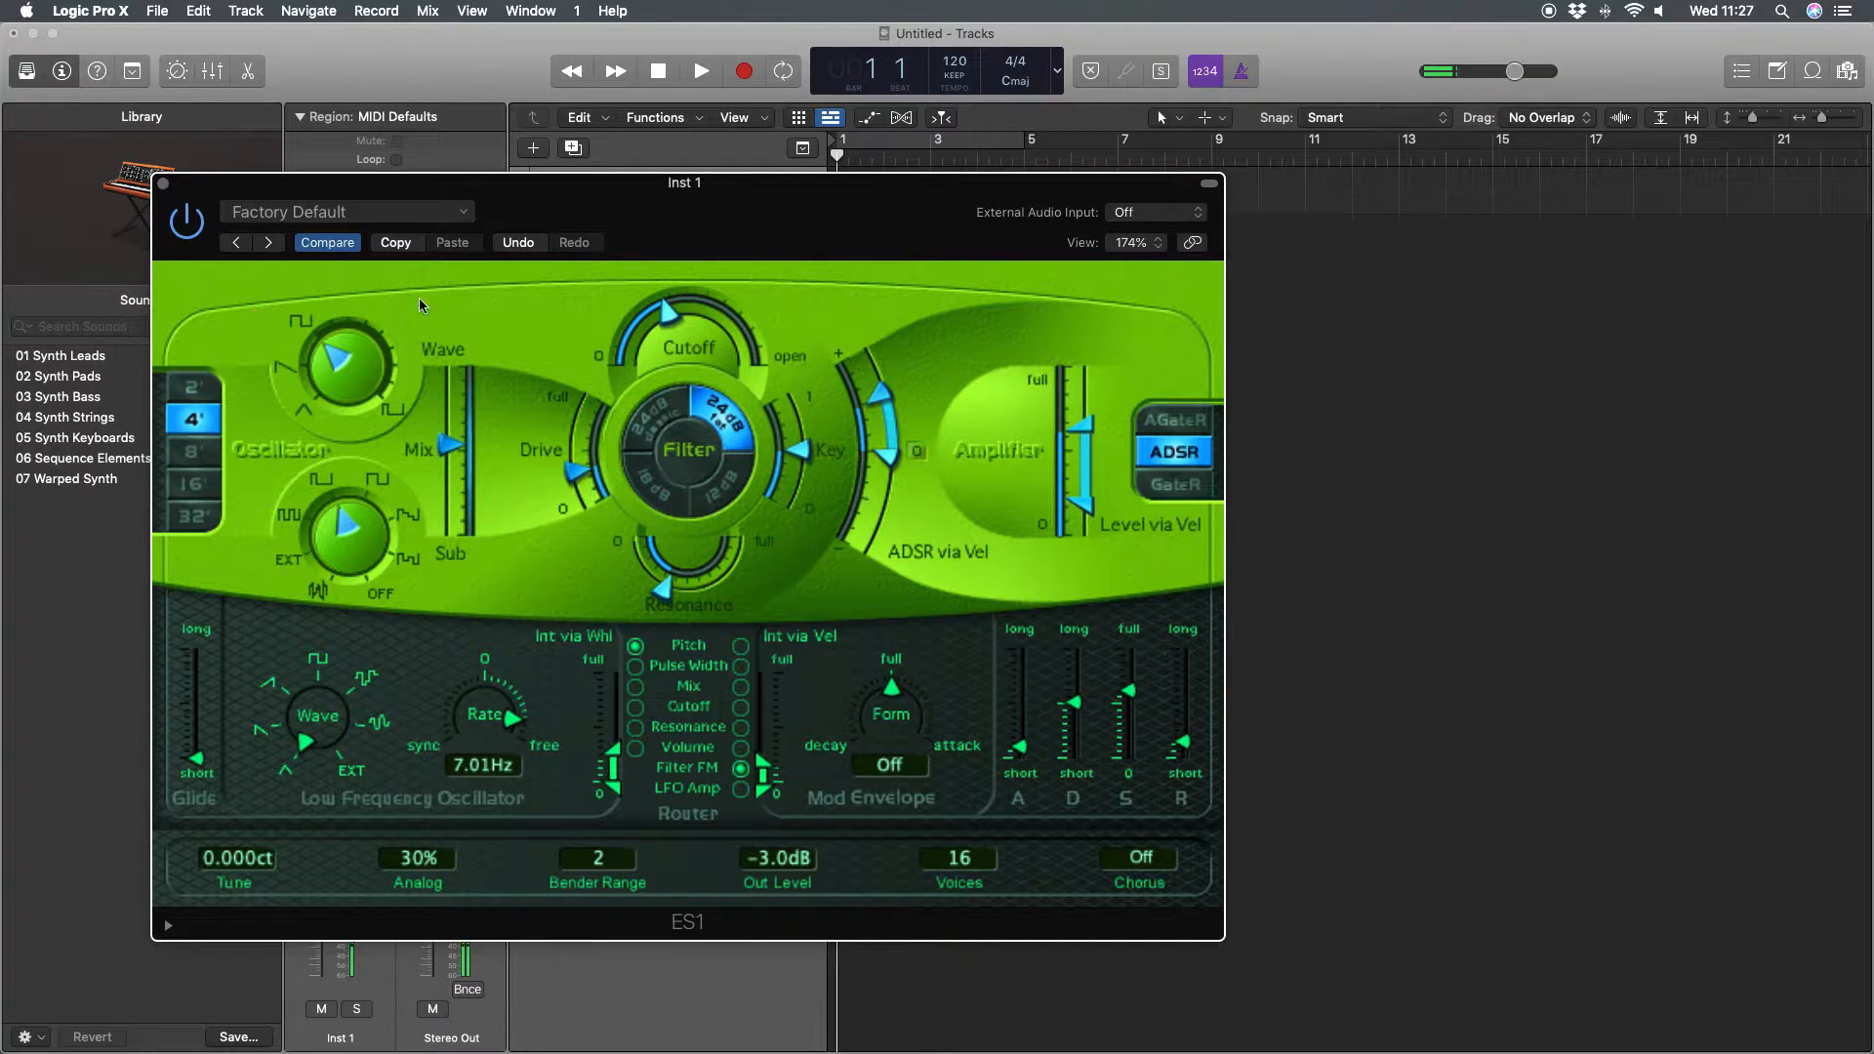
left_click_drag(441, 445, 435, 364)
left_click(283, 367)
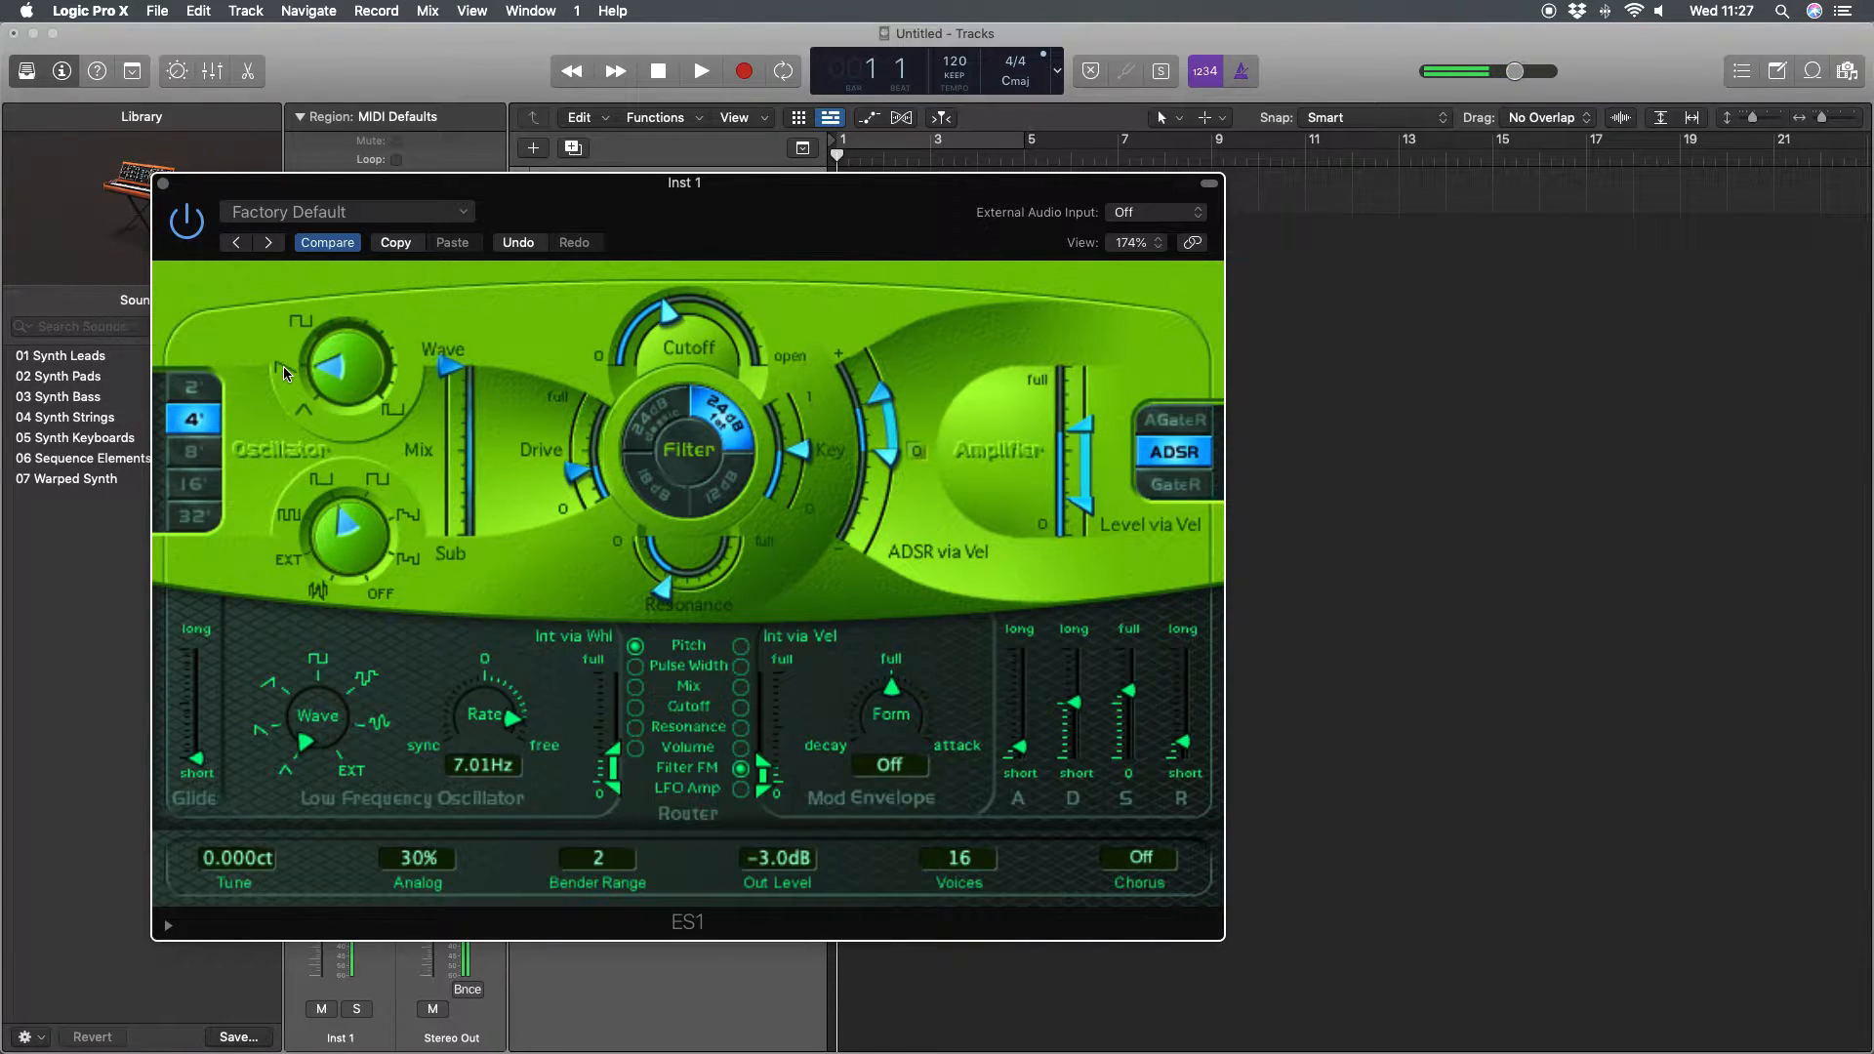
left_click(307, 410)
left_click(310, 334)
left_click_drag(356, 337, 391, 373)
left_click(305, 324)
- Set the oscillator mix fully to Sub and audition the sub-oscillator waveforms, including OFF, ending on noise
left_click_drag(447, 369, 446, 621)
left_click_drag(348, 507, 365, 492)
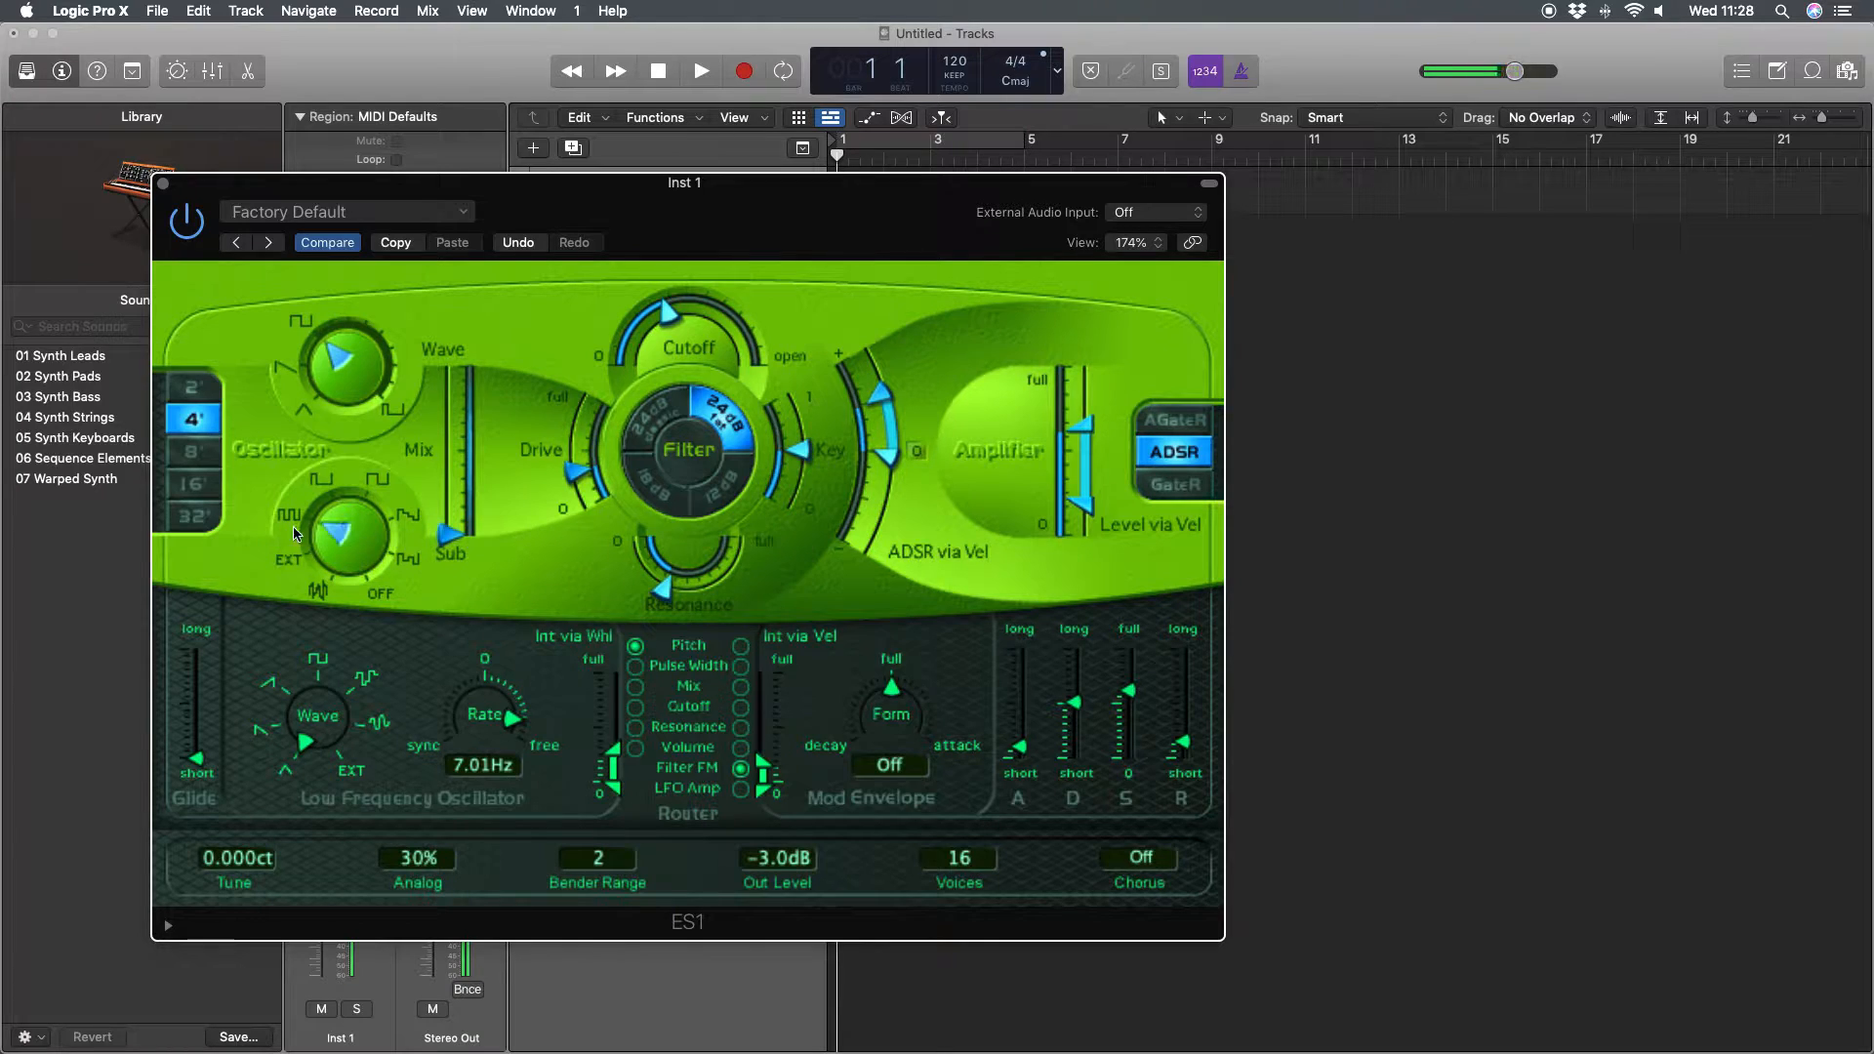
left_click(320, 590)
left_click(383, 594)
left_click(322, 594)
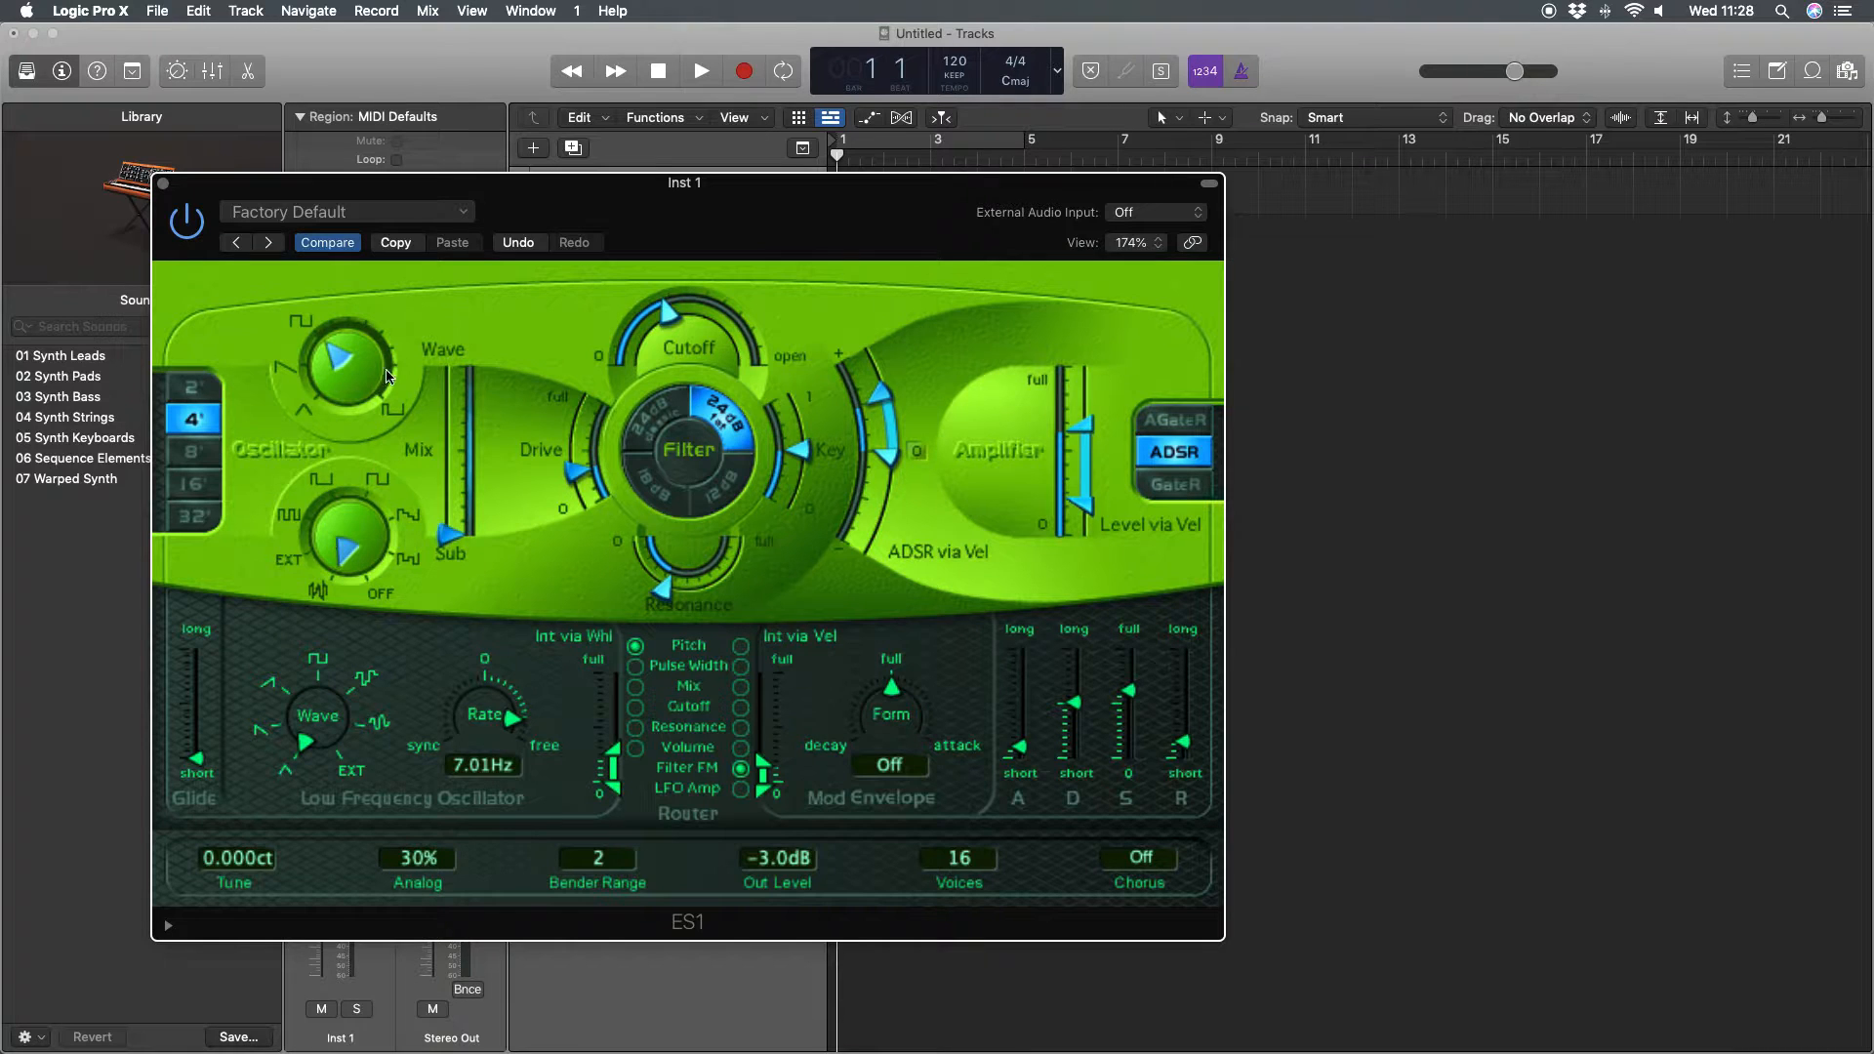
- Try different blends of the main wave and the noise sub-oscillator, ending with the mix about three quarters toward Sub
left_click_drag(451, 532, 452, 485)
left_click_drag(453, 490, 454, 477)
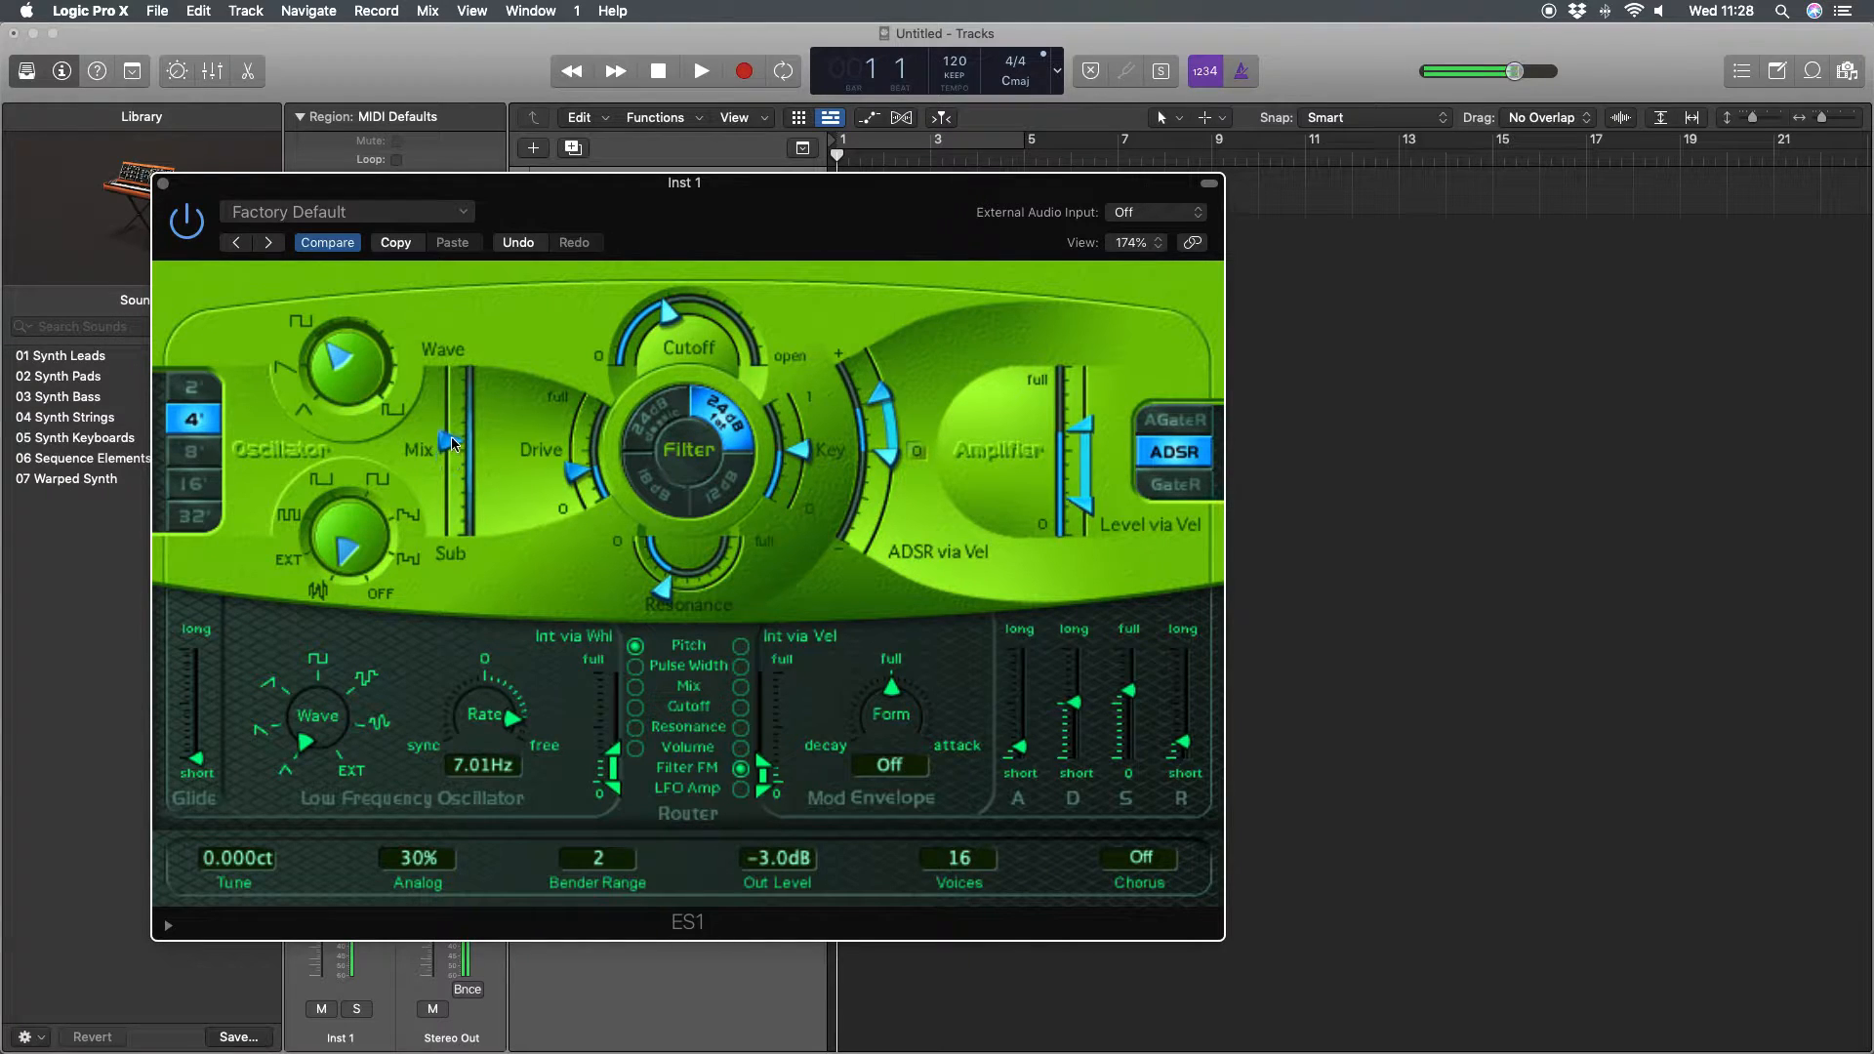
left_click_drag(443, 351, 445, 495)
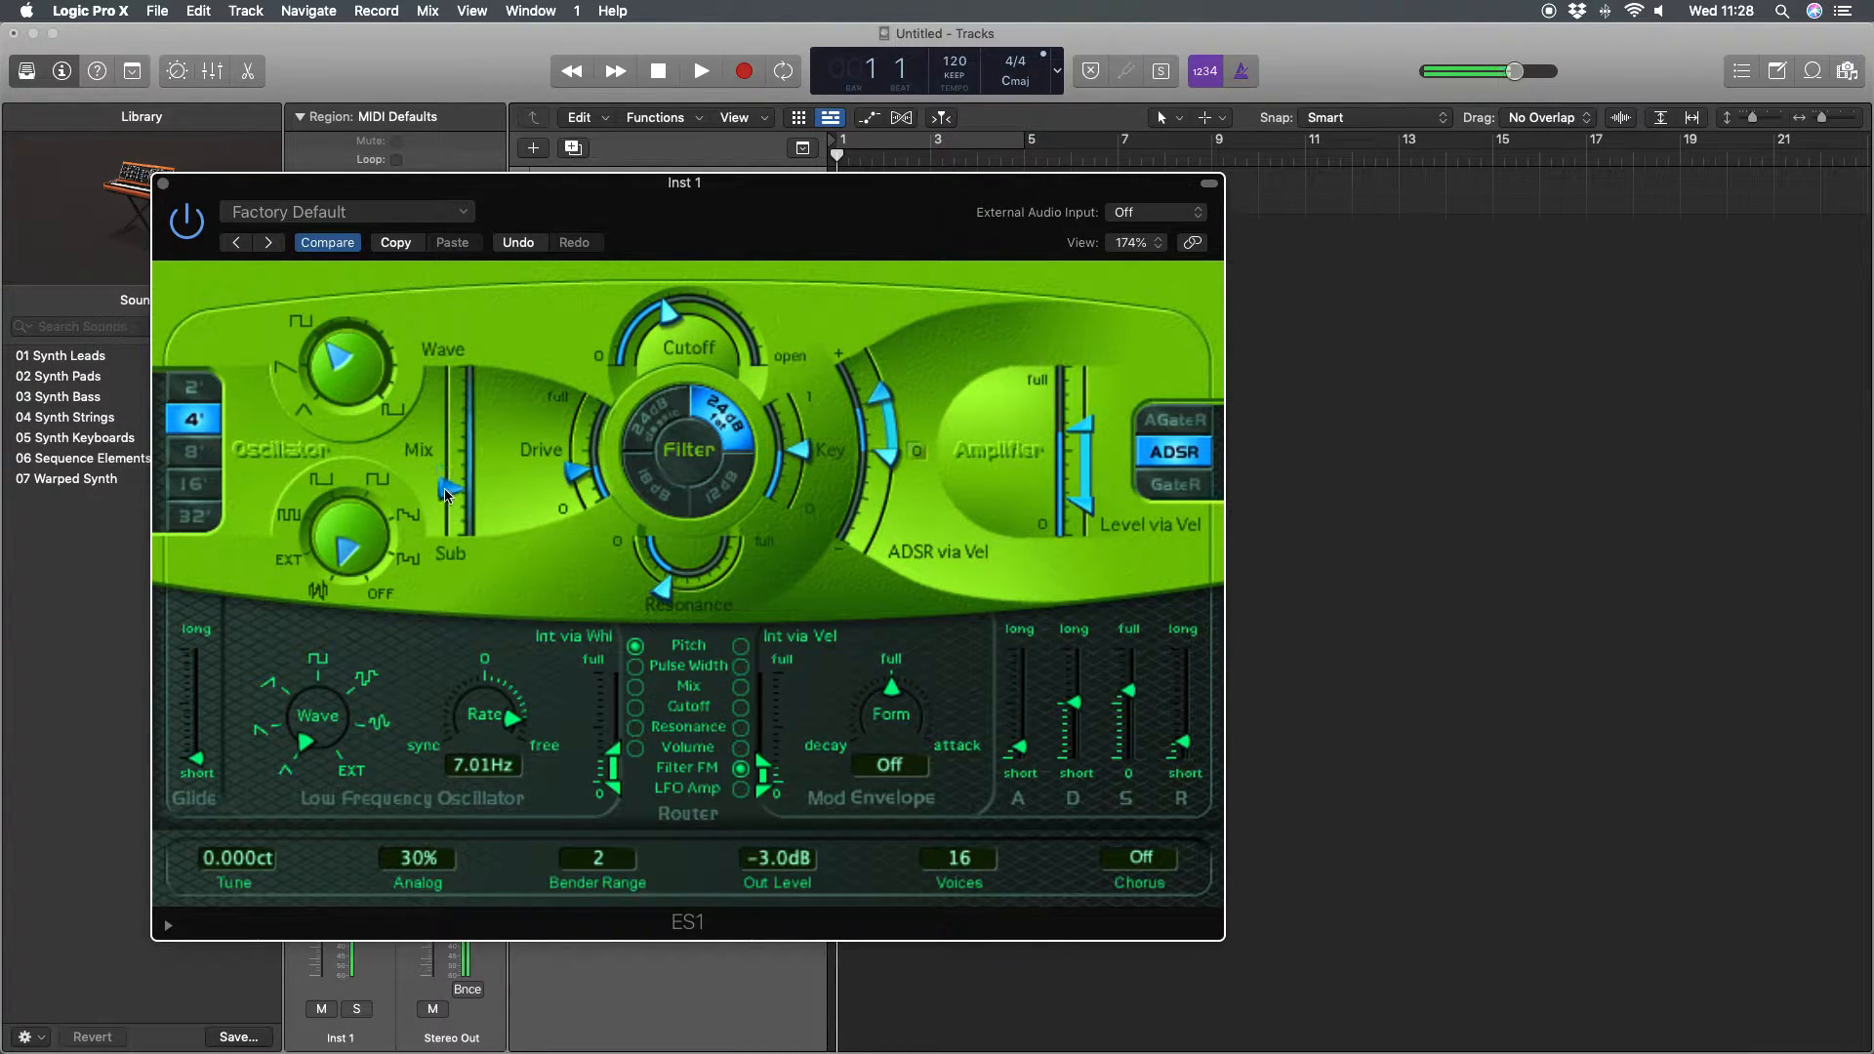
- Audition the oscillator octave settings 2', 4', 8' and 16', and select 8'
left_click(195, 394)
left_click(199, 420)
left_click(203, 452)
left_click(205, 484)
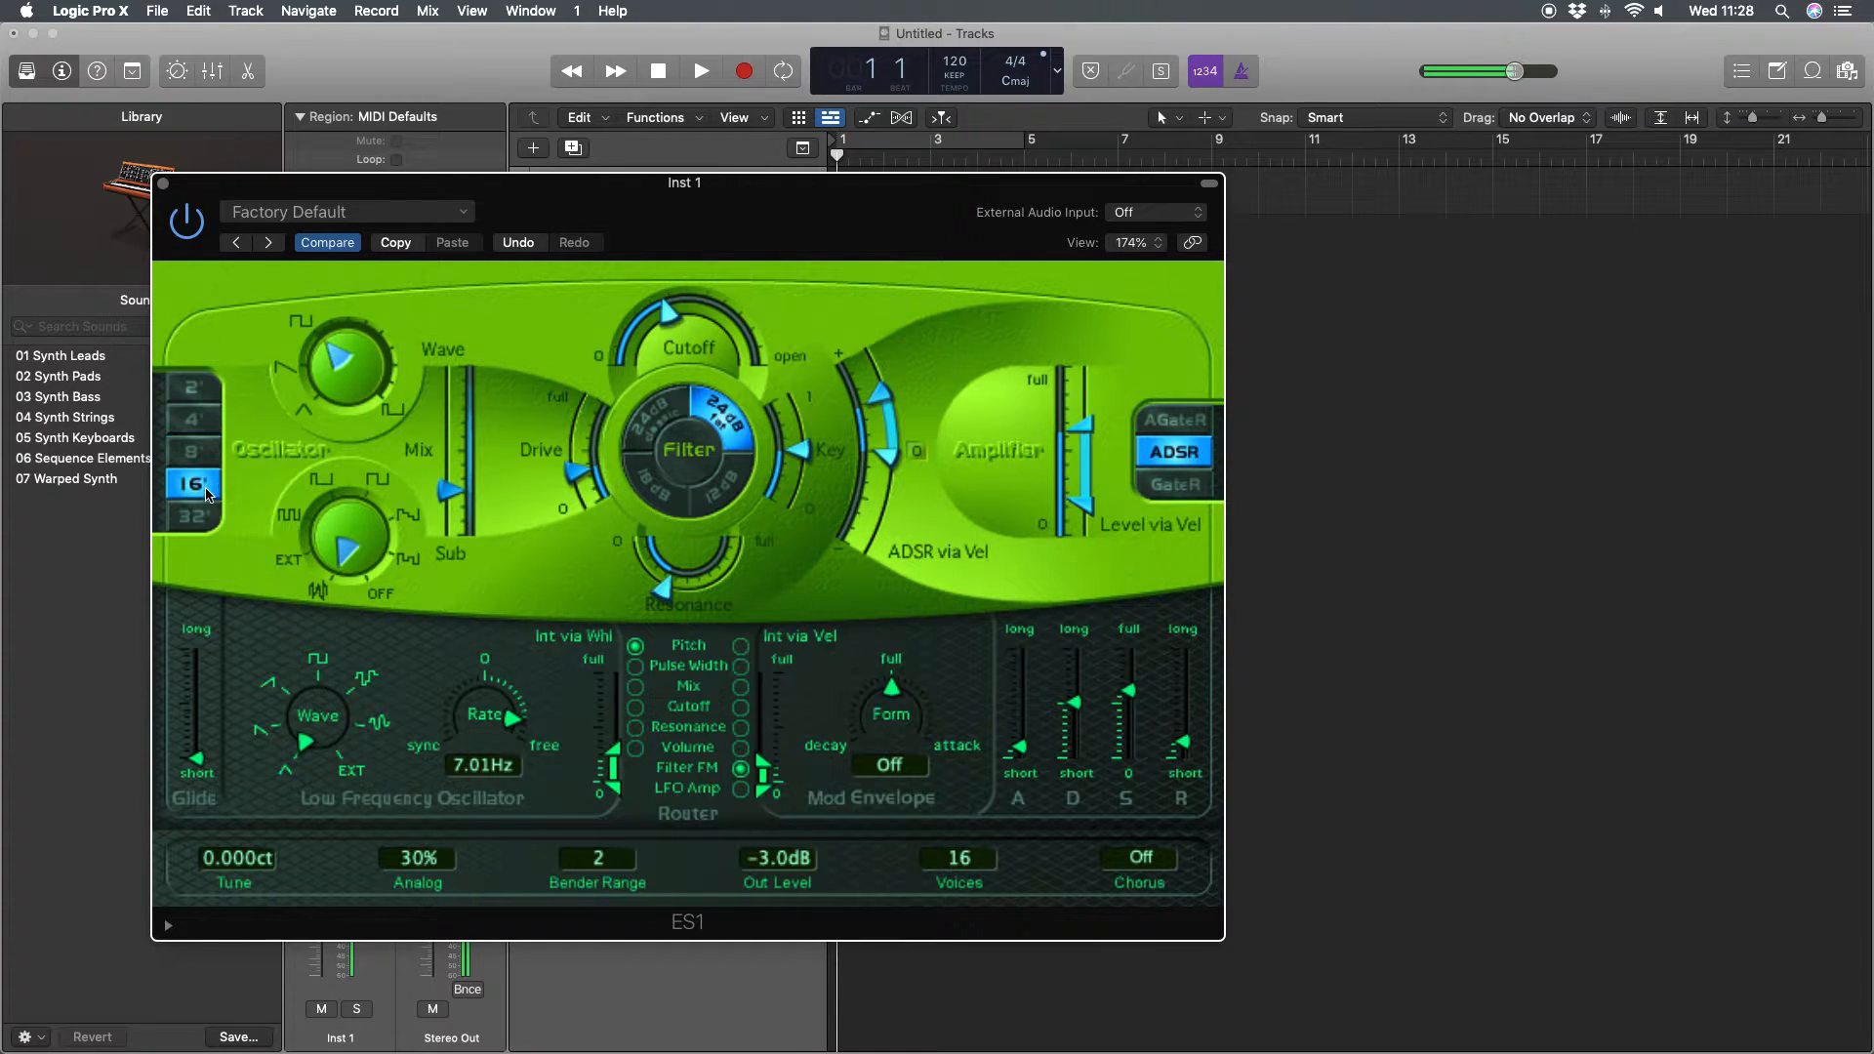
left_click(207, 453)
- Blend a square sub-oscillator wave with the main wave, with the mix slightly toward Wave and the octave at 4'
left_click_drag(445, 495, 443, 370)
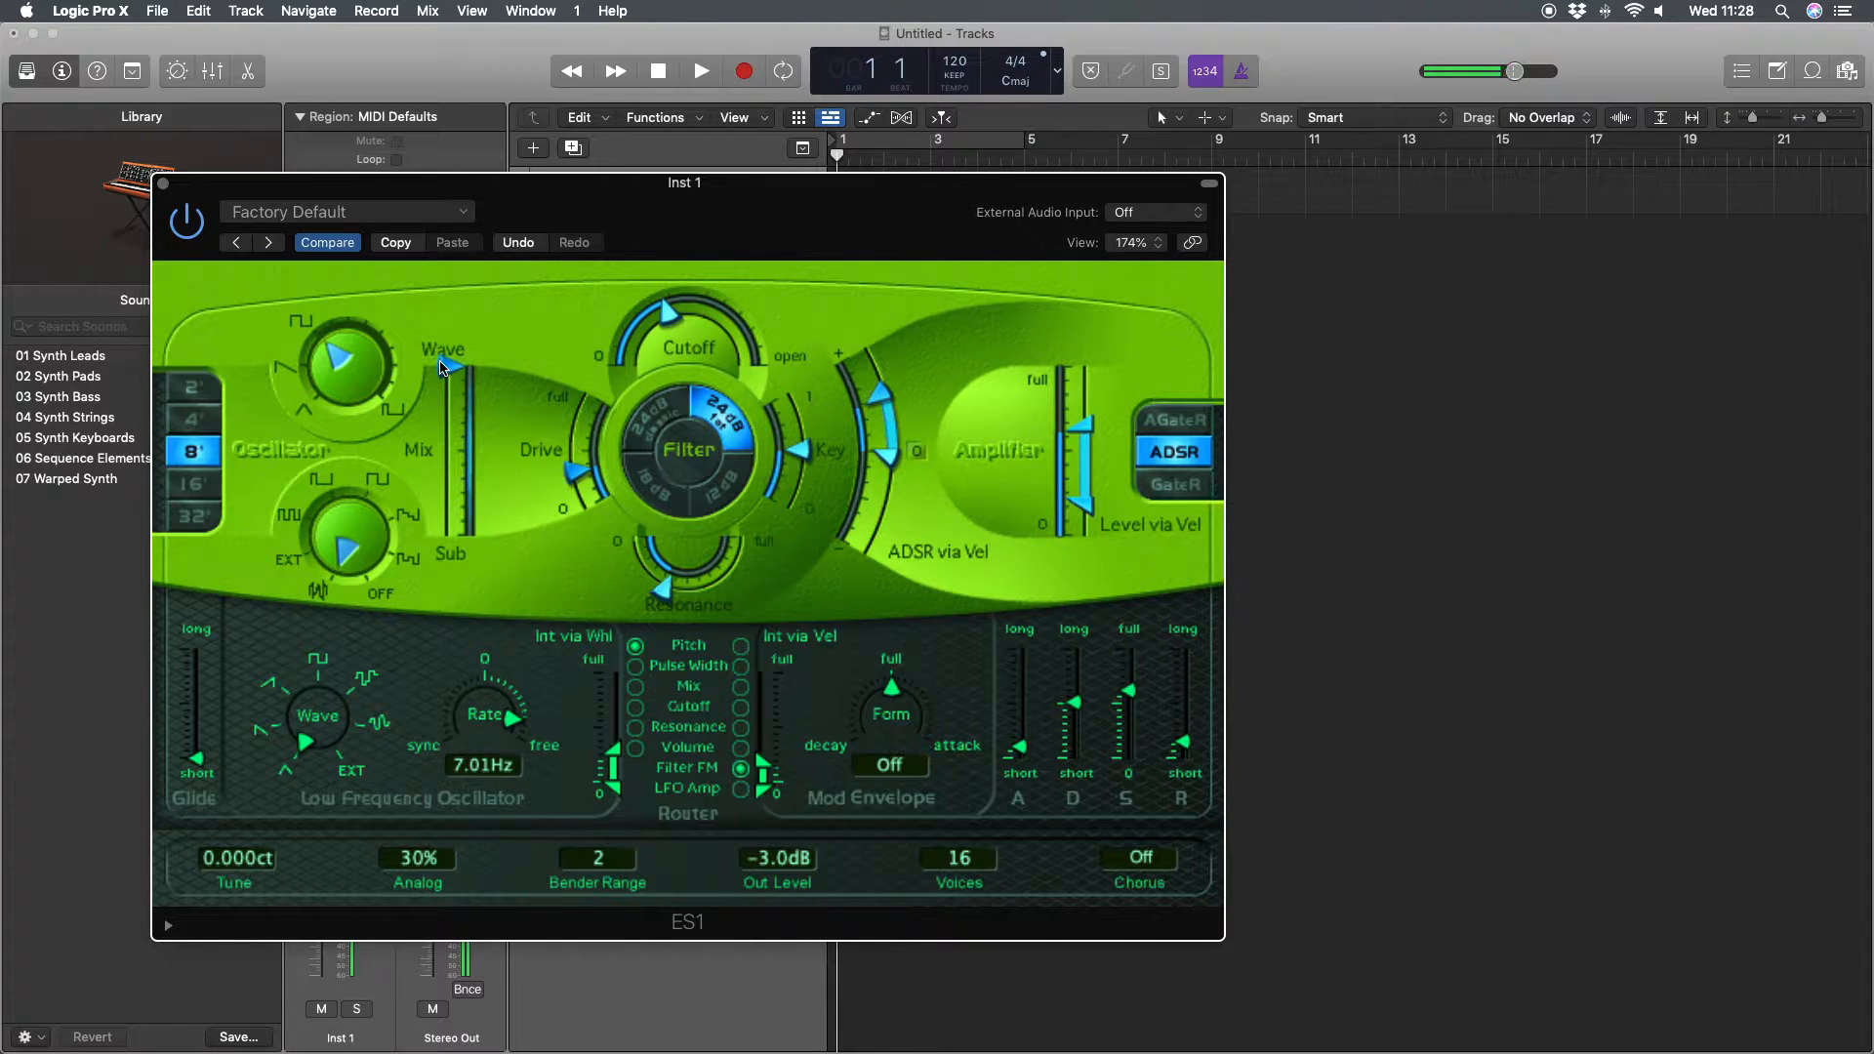
left_click_drag(441, 367, 442, 493)
left_click(330, 493)
left_click_drag(449, 494, 450, 423)
left_click(193, 419)
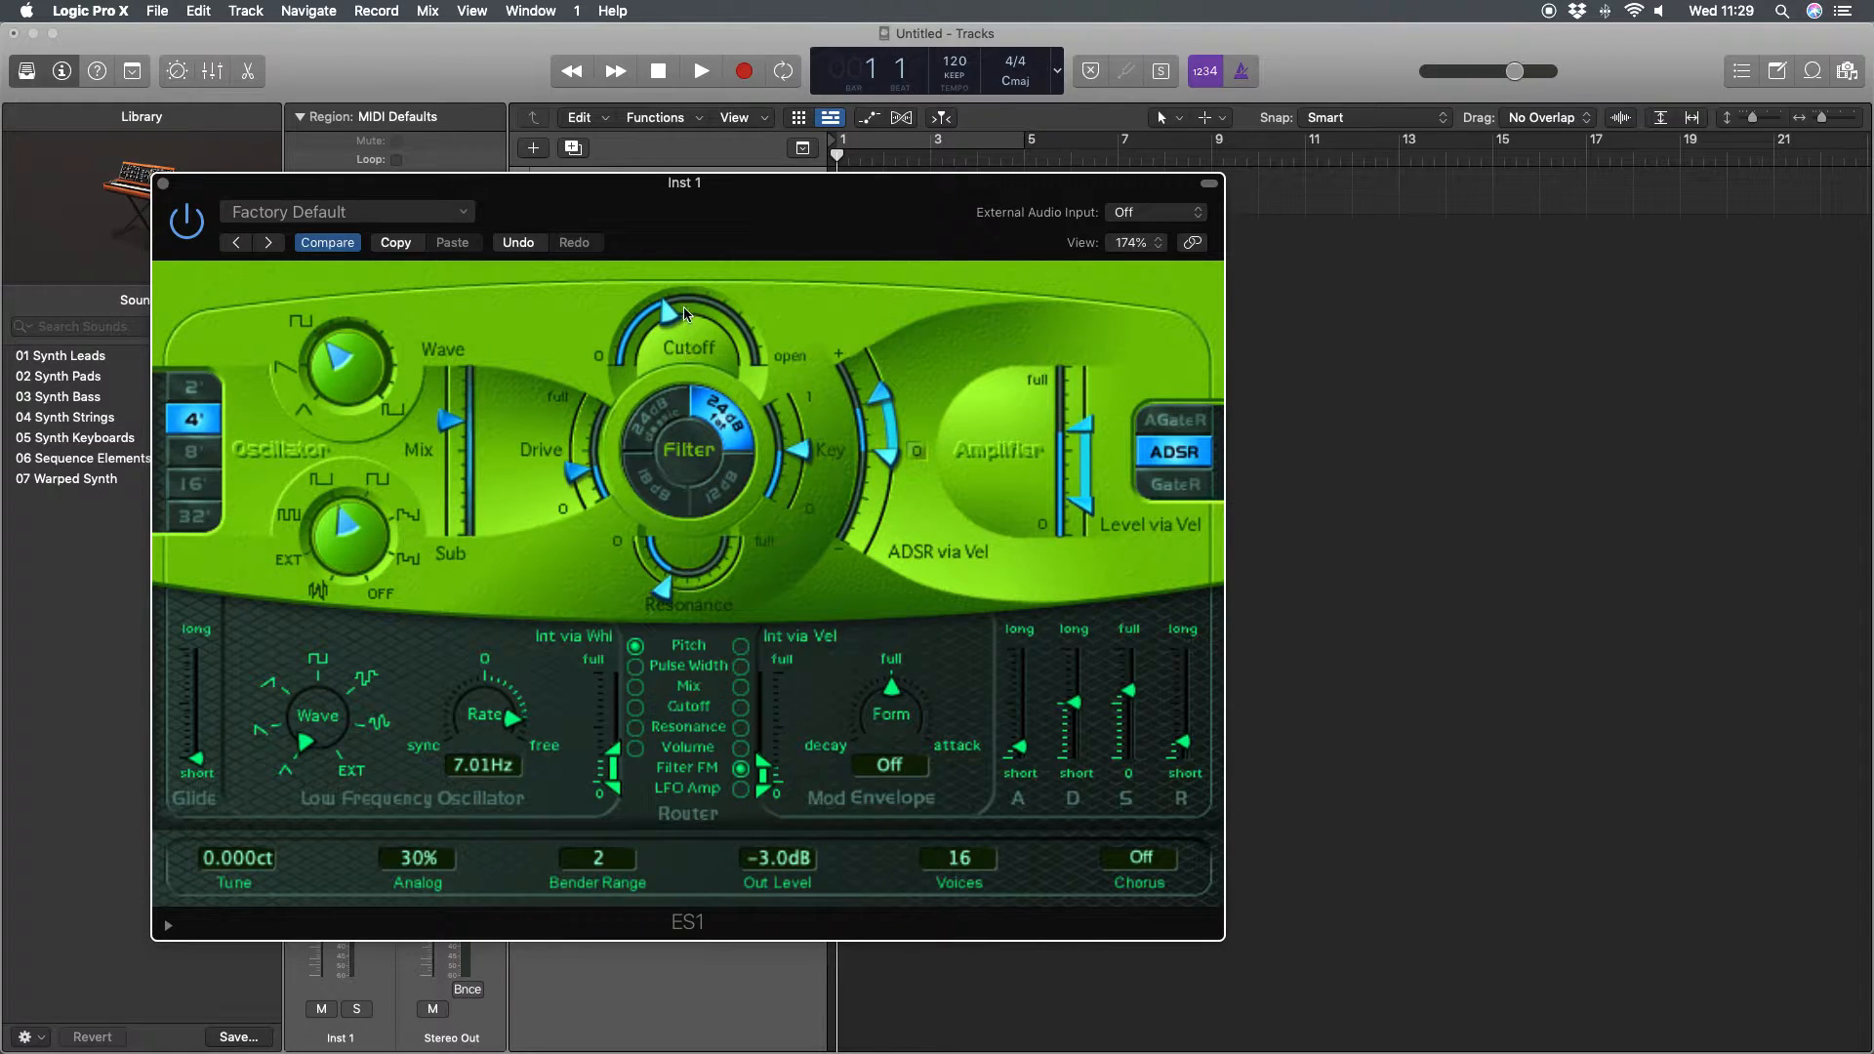
- Sweep the filter cutoff toward open and back repeatedly, ending near the middle of its range
left_click_drag(702, 315, 744, 385)
left_click_drag(744, 371, 701, 337)
mouse_move(717, 348)
left_mouse_down()
mouse_move(742, 375)
mouse_move(695, 315)
mouse_move(652, 319)
mouse_move(695, 308)
mouse_move(744, 364)
left_mouse_up()
left_click_drag(747, 365, 680, 302)
- Raise the filter resonance to nearly full and lower the cutoff slightly below the middle
mouse_move(670, 575)
left_mouse_down()
mouse_move(670, 595)
mouse_move(695, 554)
mouse_move(687, 587)
left_mouse_up()
left_click_drag(664, 591, 742, 551)
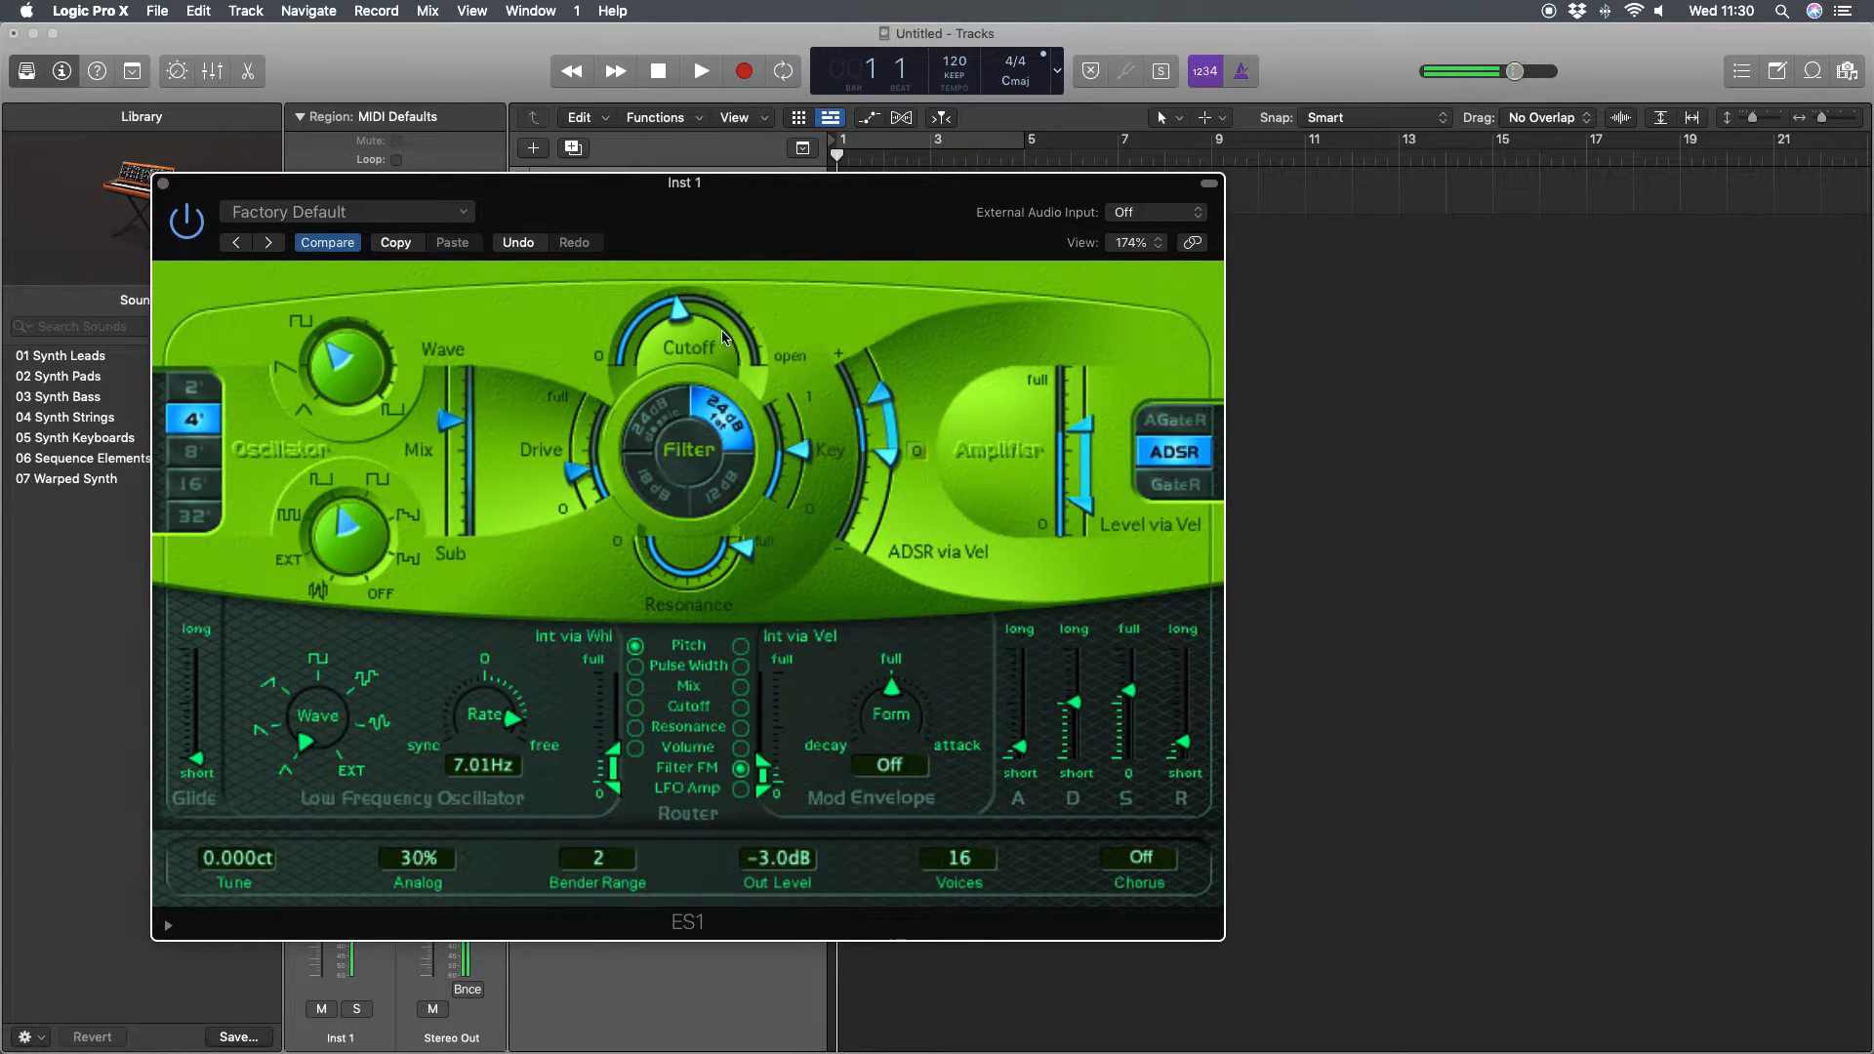
left_click_drag(688, 318, 648, 319)
- Add a Channel EQ to the Inst 1 track and shape a resonant low-cut band at 92 Hz with a Q of 2.00
left_click_drag(417, 192, 891, 243)
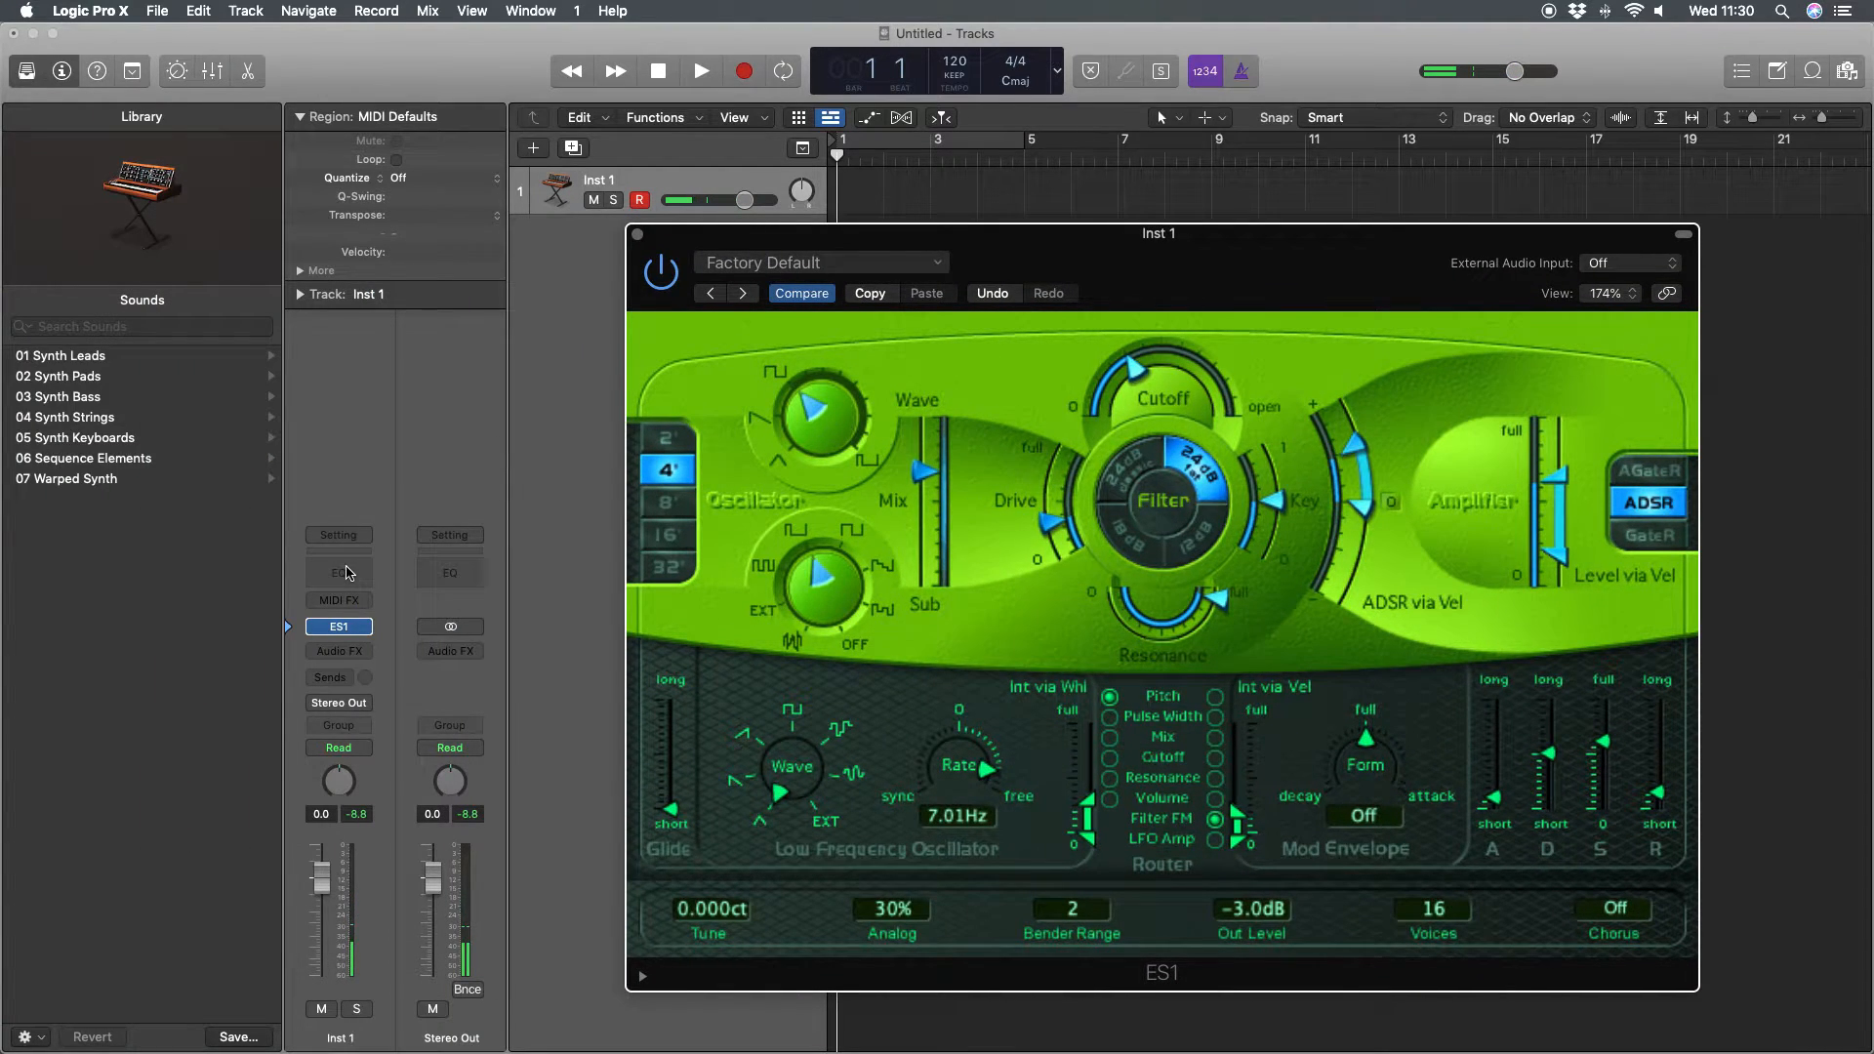
left_click(347, 573)
left_click_drag(722, 275, 410, 163)
left_click(366, 262)
left_click_drag(389, 491, 584, 447)
left_click_drag(387, 164, 397, 152)
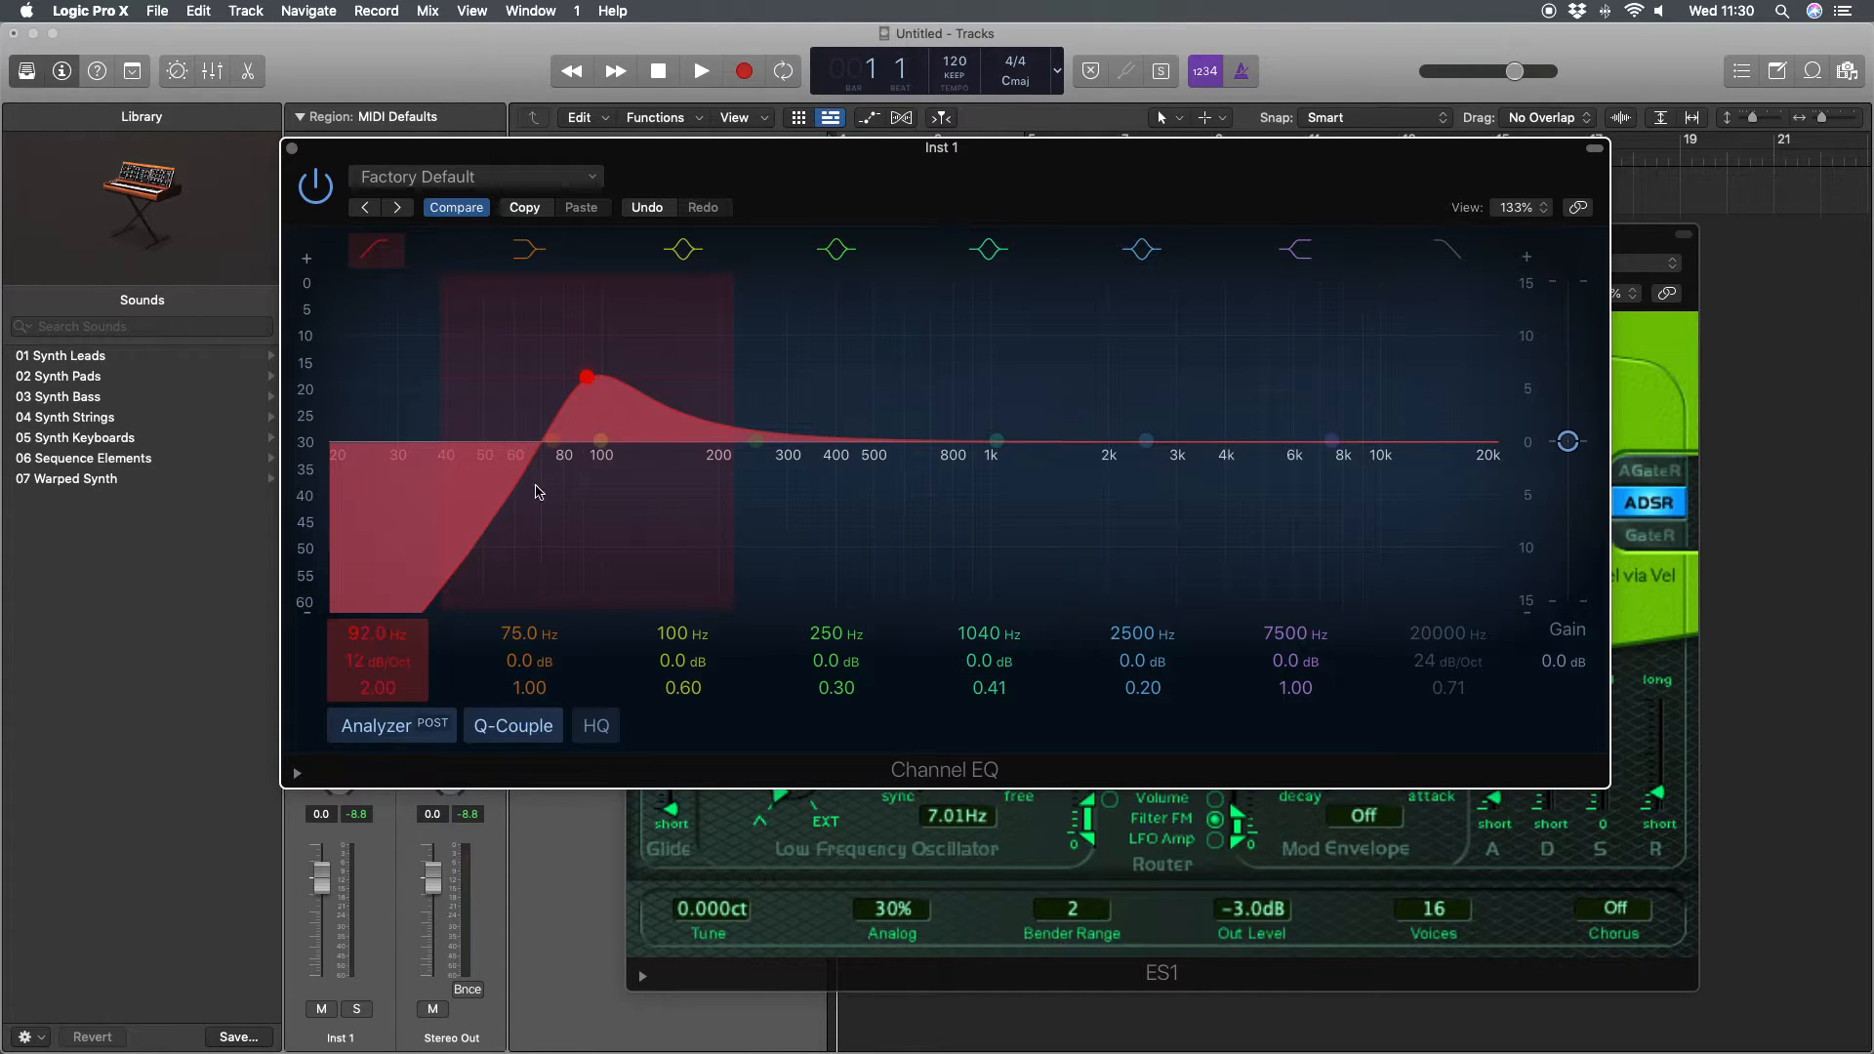
- Reduce the resonant peak of the low-cut band, switch the band off and close the Channel EQ window
left_click_drag(587, 380, 568, 425)
left_click(361, 245)
left_click(291, 148)
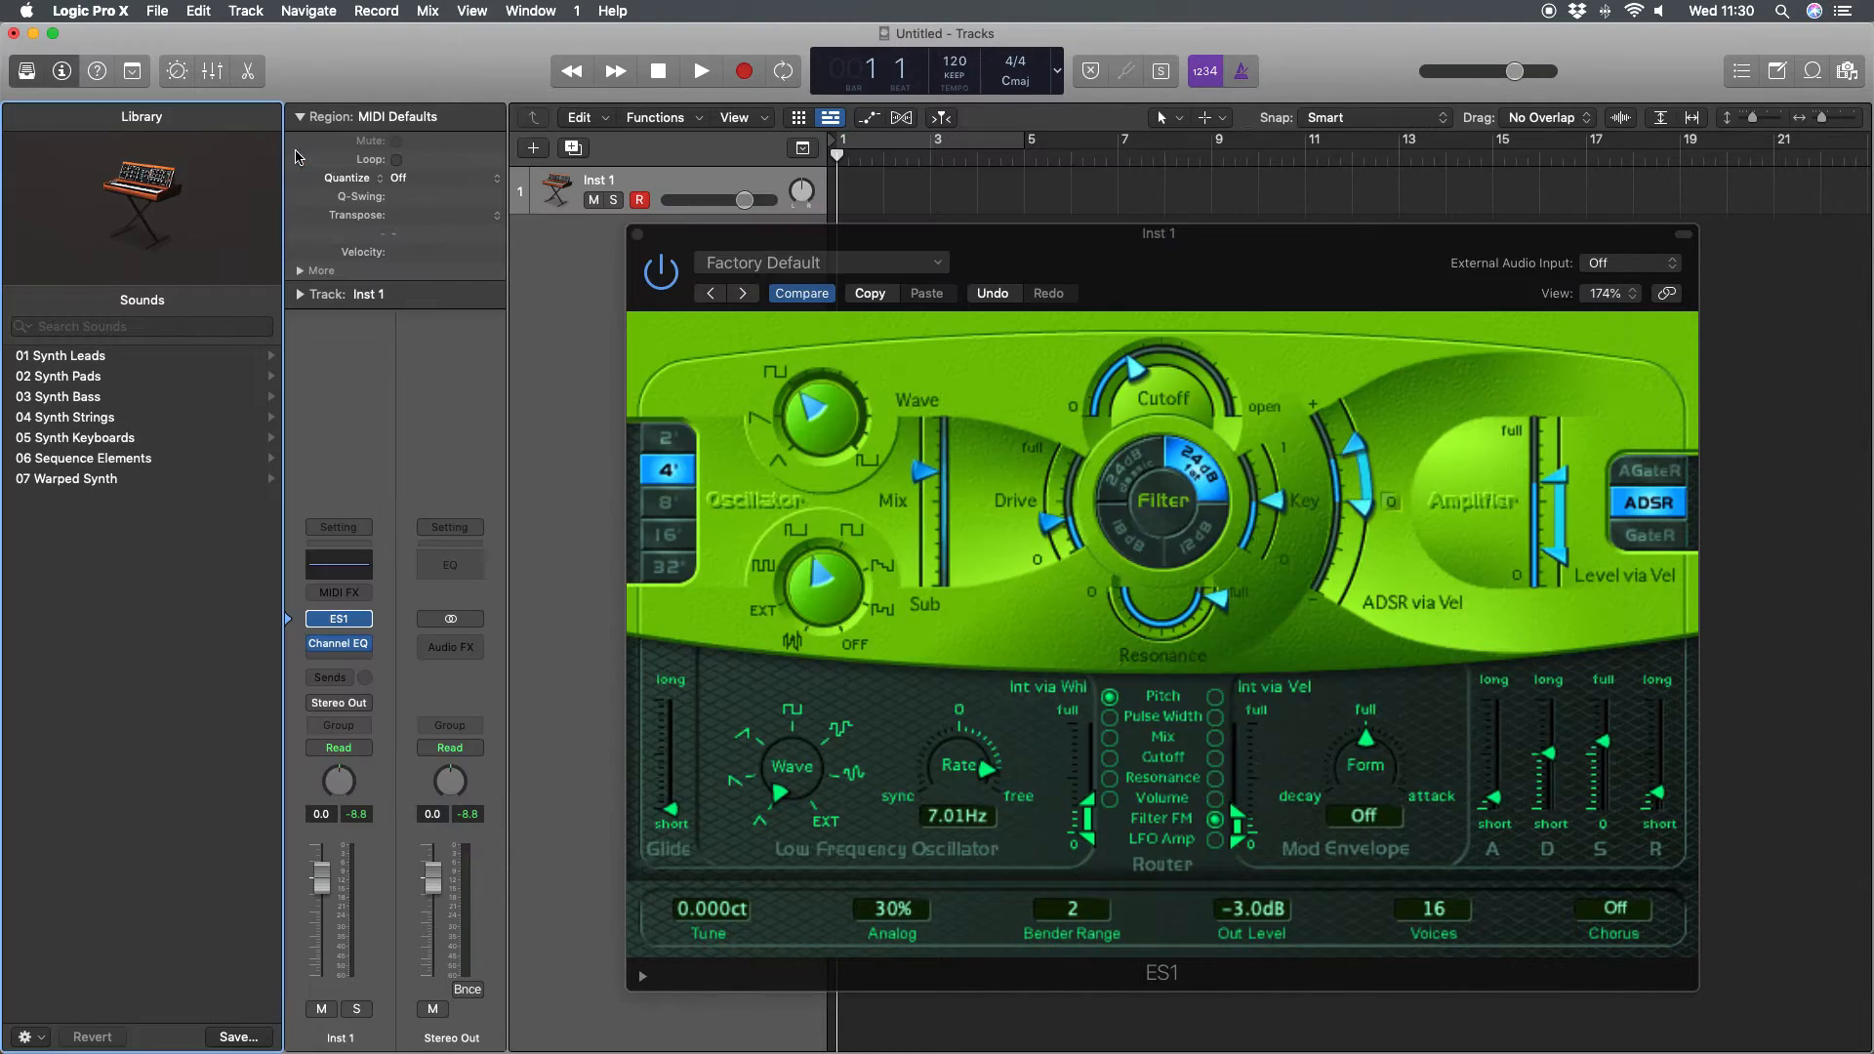
- Audition the ES1 filter resonance at zero and at a high amount, and settle it about midway
left_click_drag(1216, 599, 1075, 573)
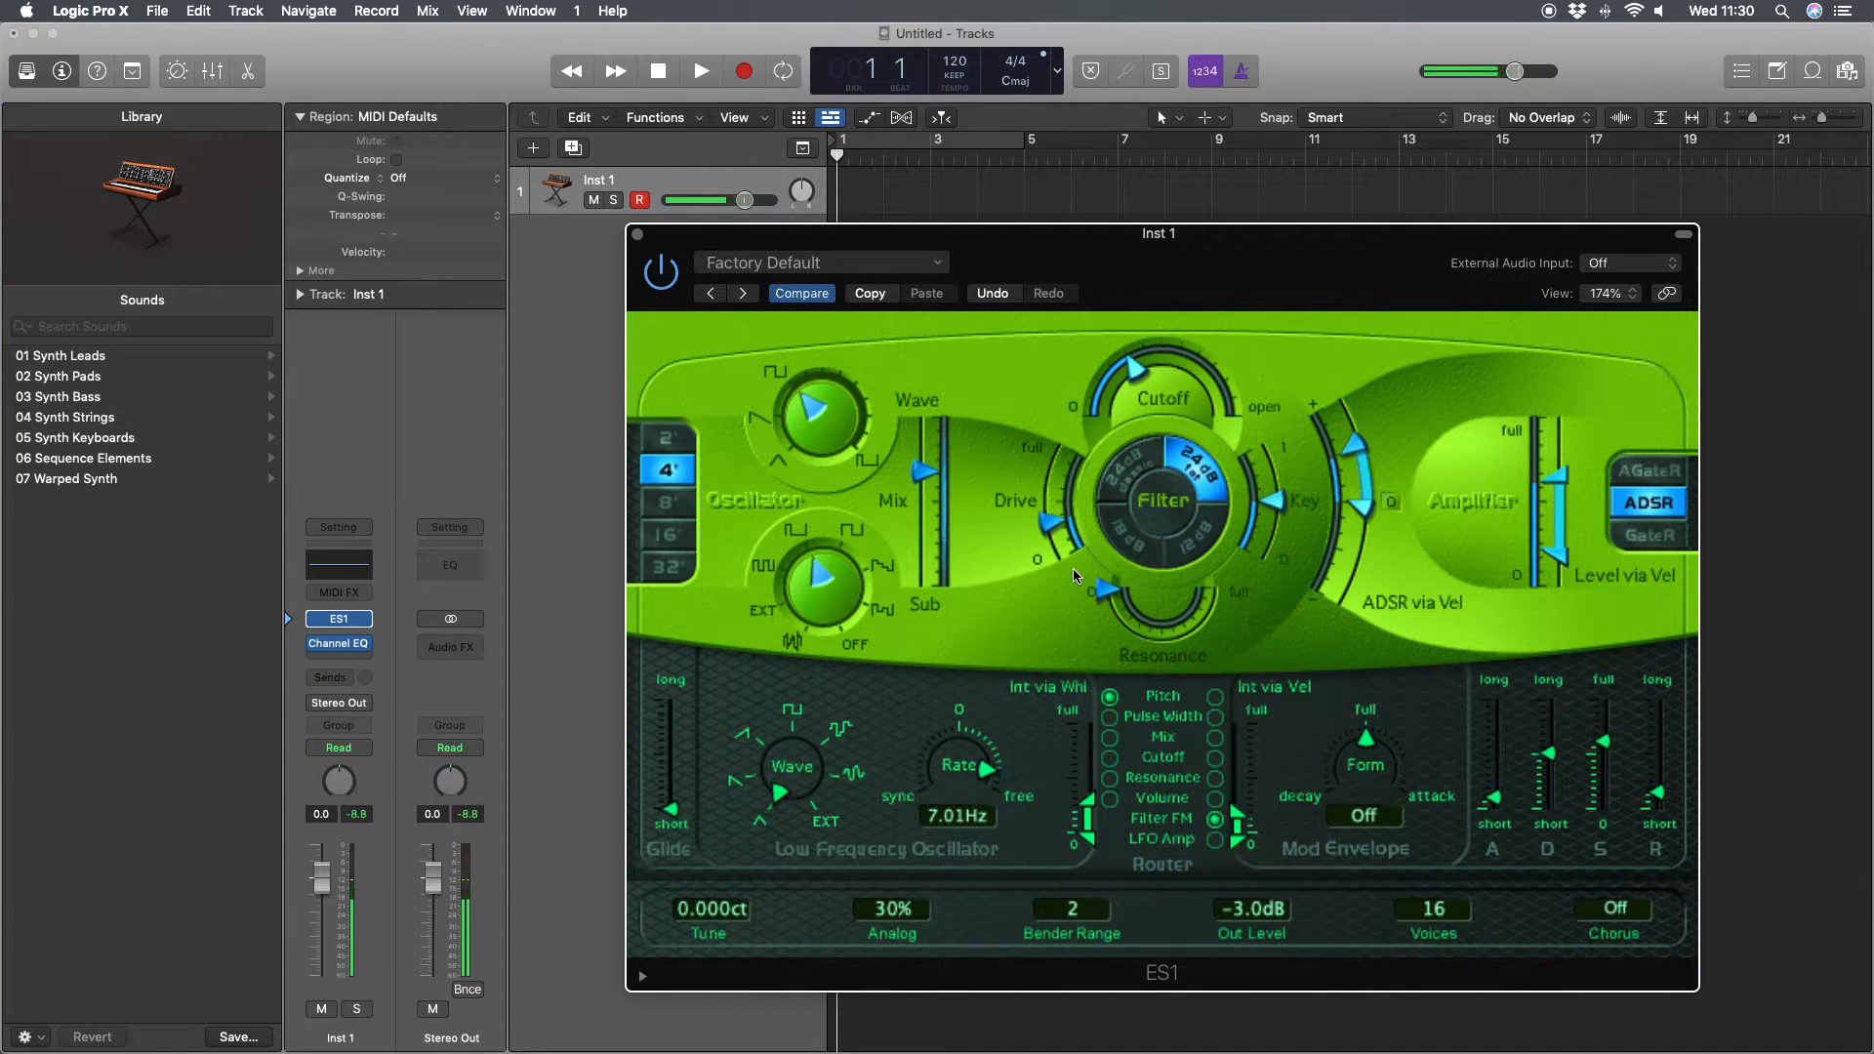
left_click_drag(1171, 610, 1208, 586)
left_click_drag(1207, 589, 1167, 633)
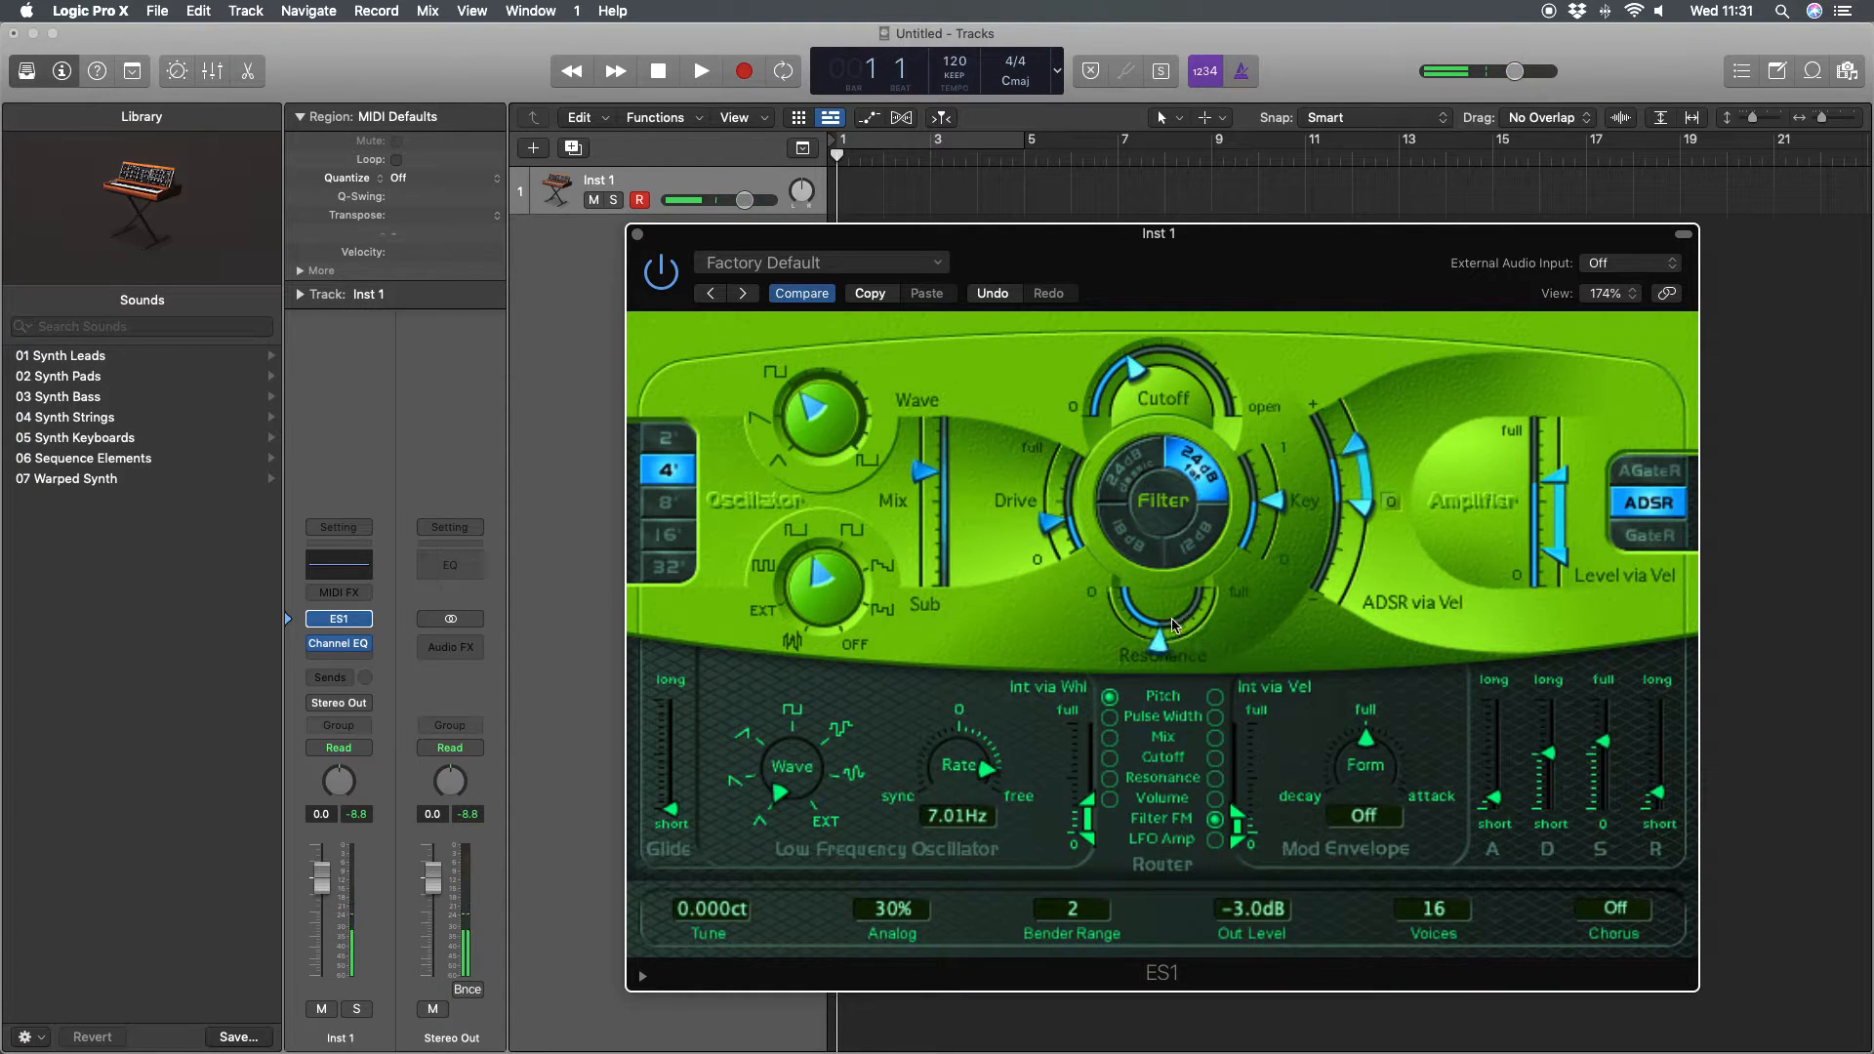
- Reposition the ES1 window and raise the filter cutoff to just past the middle of its range
left_click_drag(1021, 243, 659, 131)
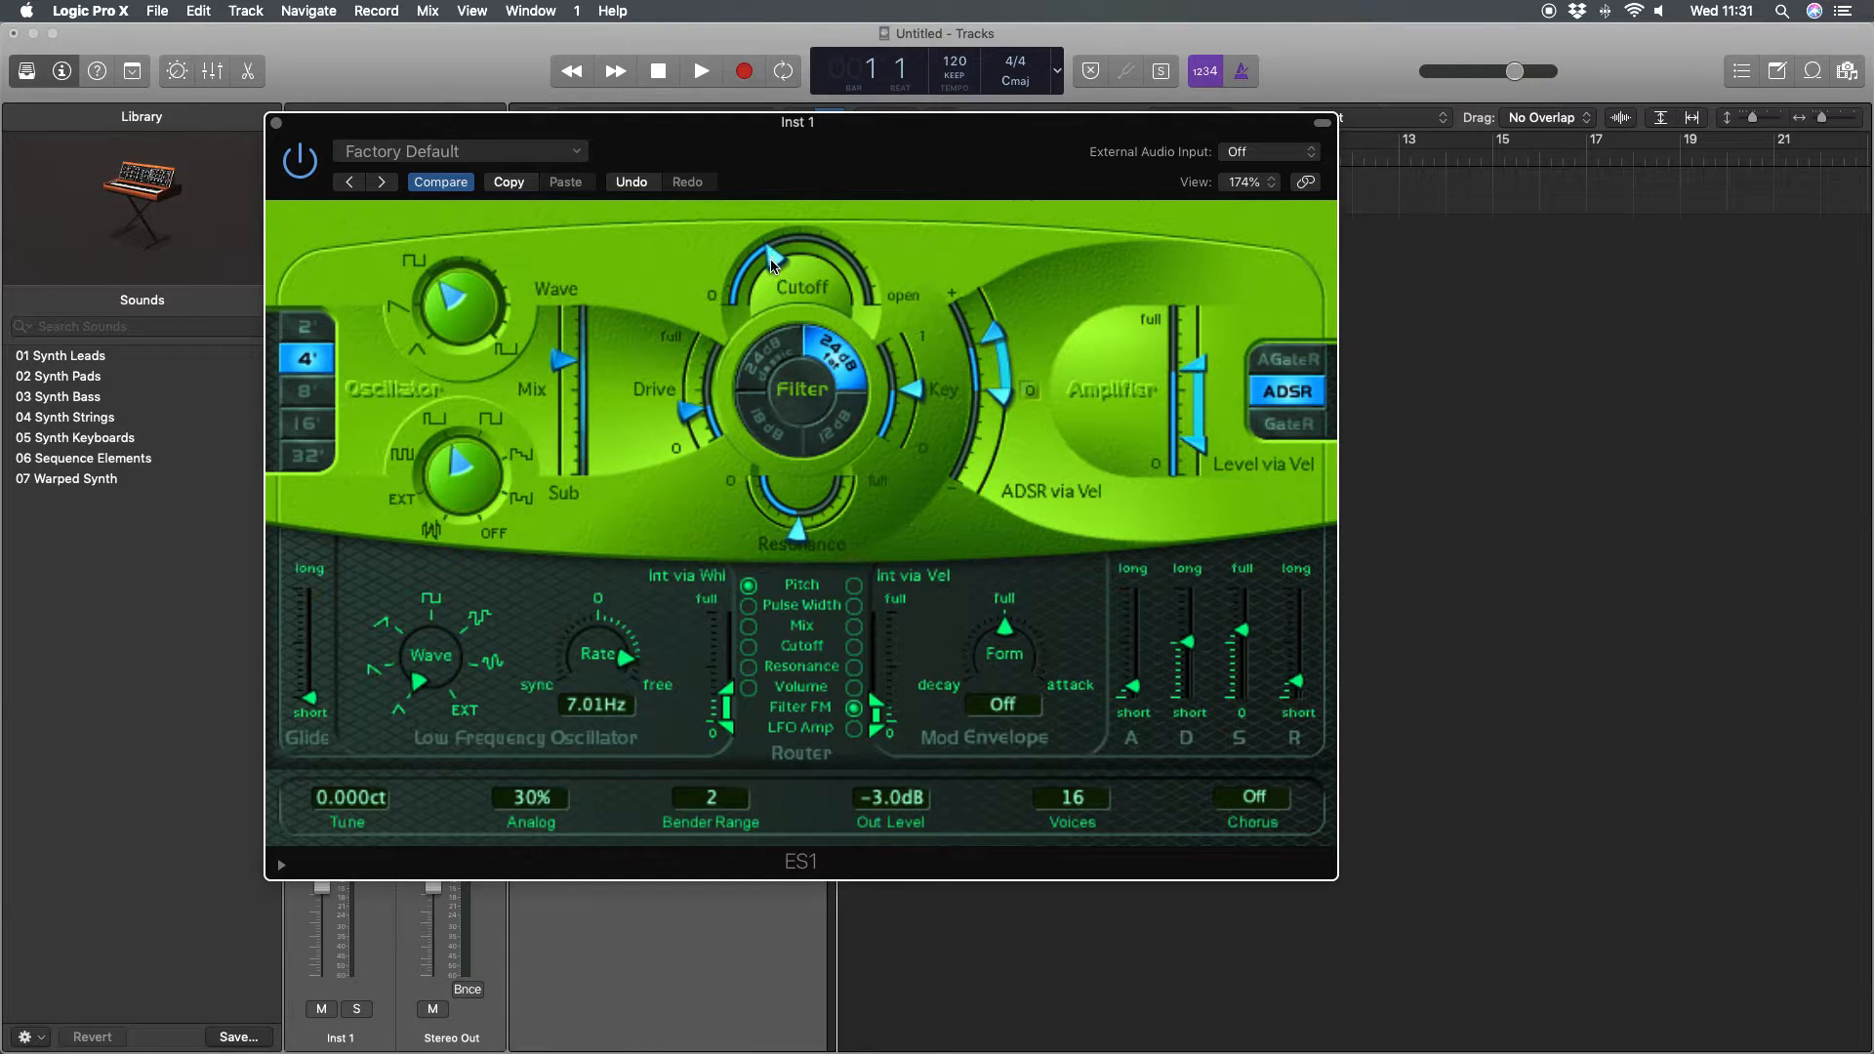
left_click_drag(777, 260, 820, 265)
left_click_drag(818, 254, 808, 251)
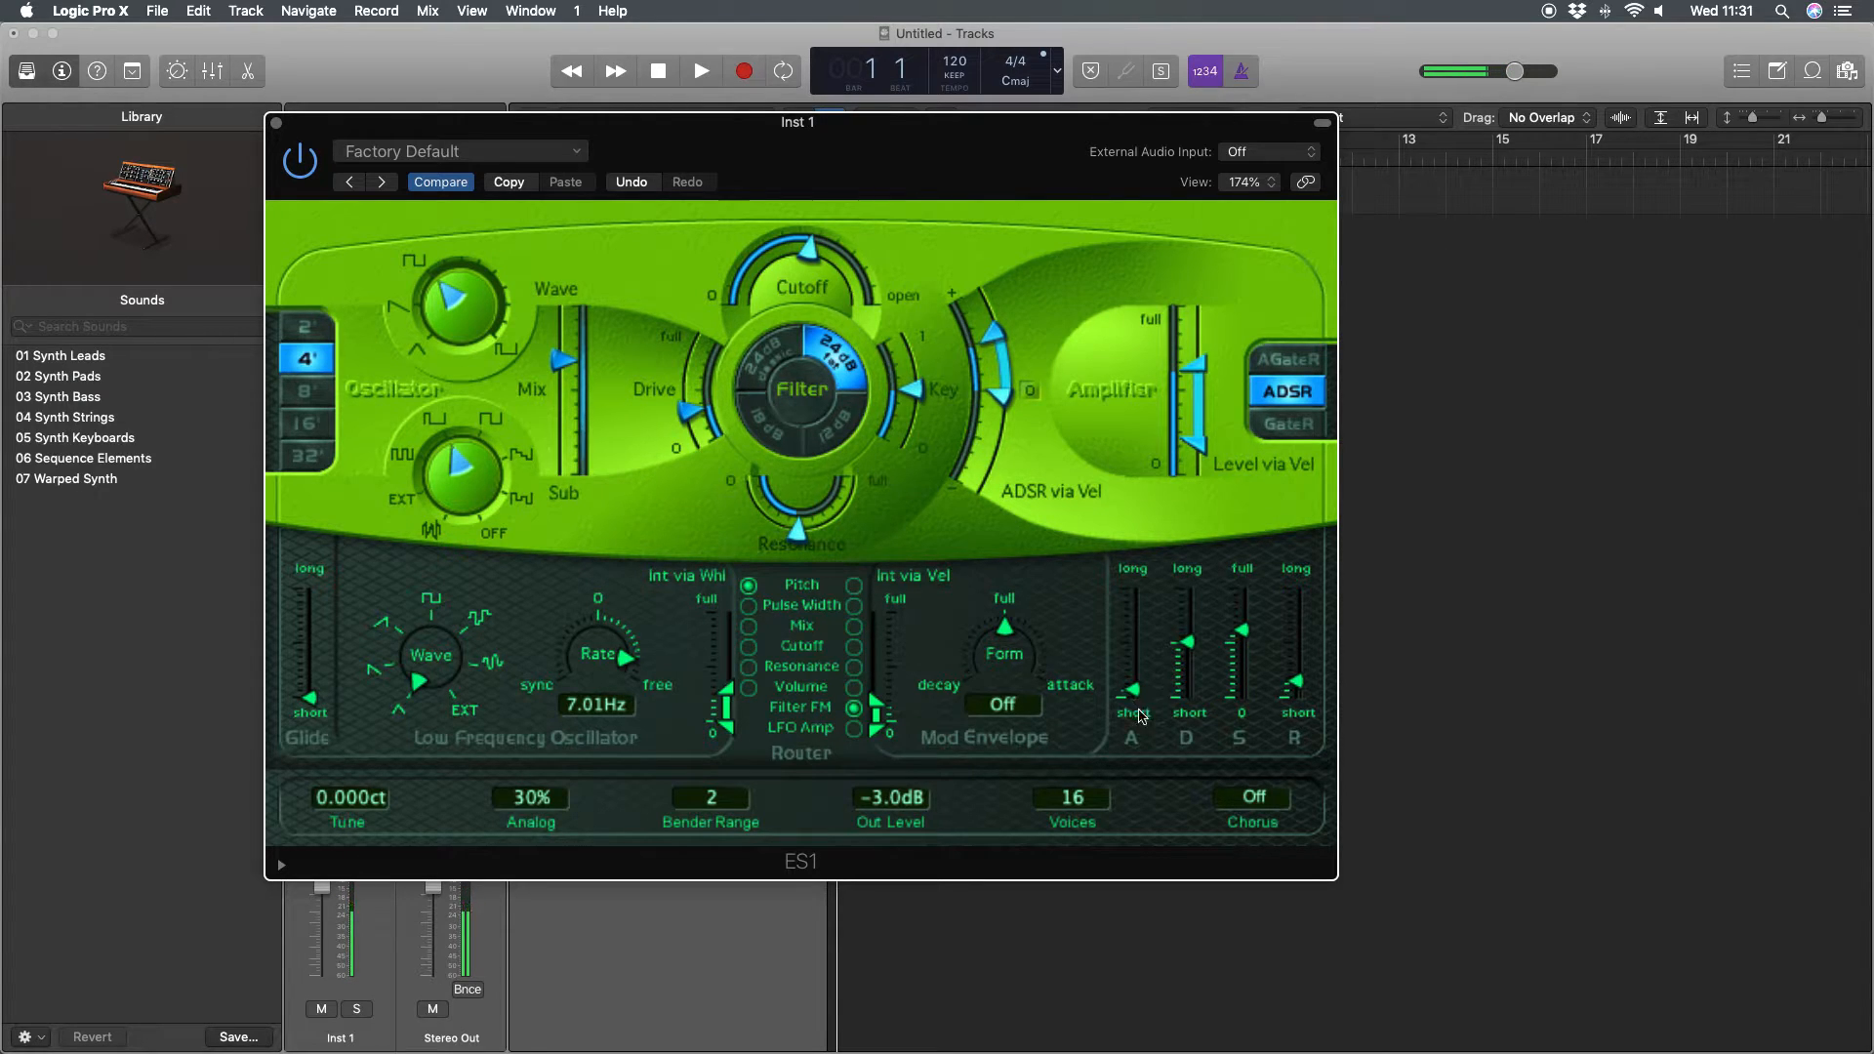
- Audition a long attack and long release on the ADSR envelope, and bring both back to short settings
left_click_drag(1137, 693, 1132, 630)
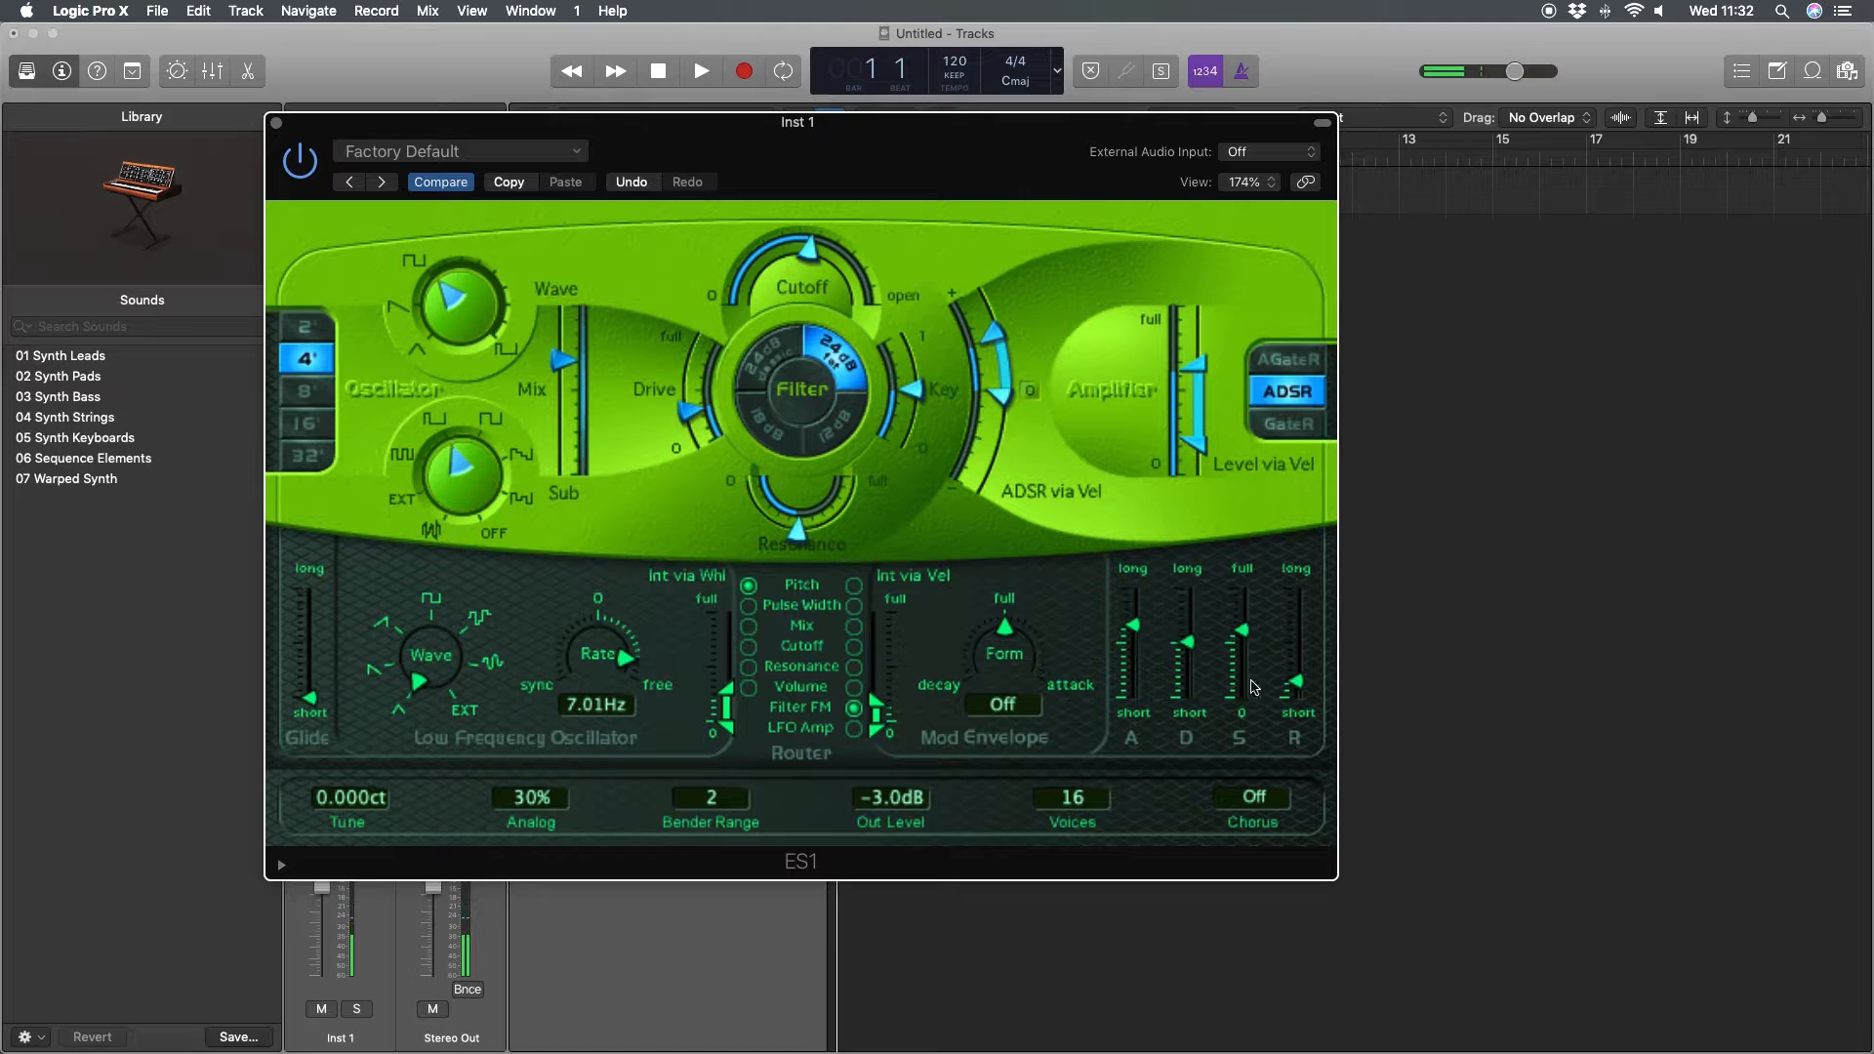
left_click_drag(1297, 682, 1300, 622)
left_click_drag(1137, 625, 1190, 689)
left_click_drag(1296, 617, 1296, 691)
mouse_move(1123, 662)
left_mouse_down()
mouse_move(1124, 702)
mouse_move(1191, 683)
mouse_move(1133, 674)
left_mouse_up()
- Set the mix fully to Wave with zero resonance, and give the envelope a low sustain and long release
left_click_drag(564, 360, 569, 250)
left_click_drag(1244, 693, 1298, 613)
left_click_drag(1187, 675, 1187, 648)
mouse_move(804, 537)
left_mouse_down()
mouse_move(805, 517)
mouse_move(796, 683)
mouse_move(829, 771)
left_mouse_up()
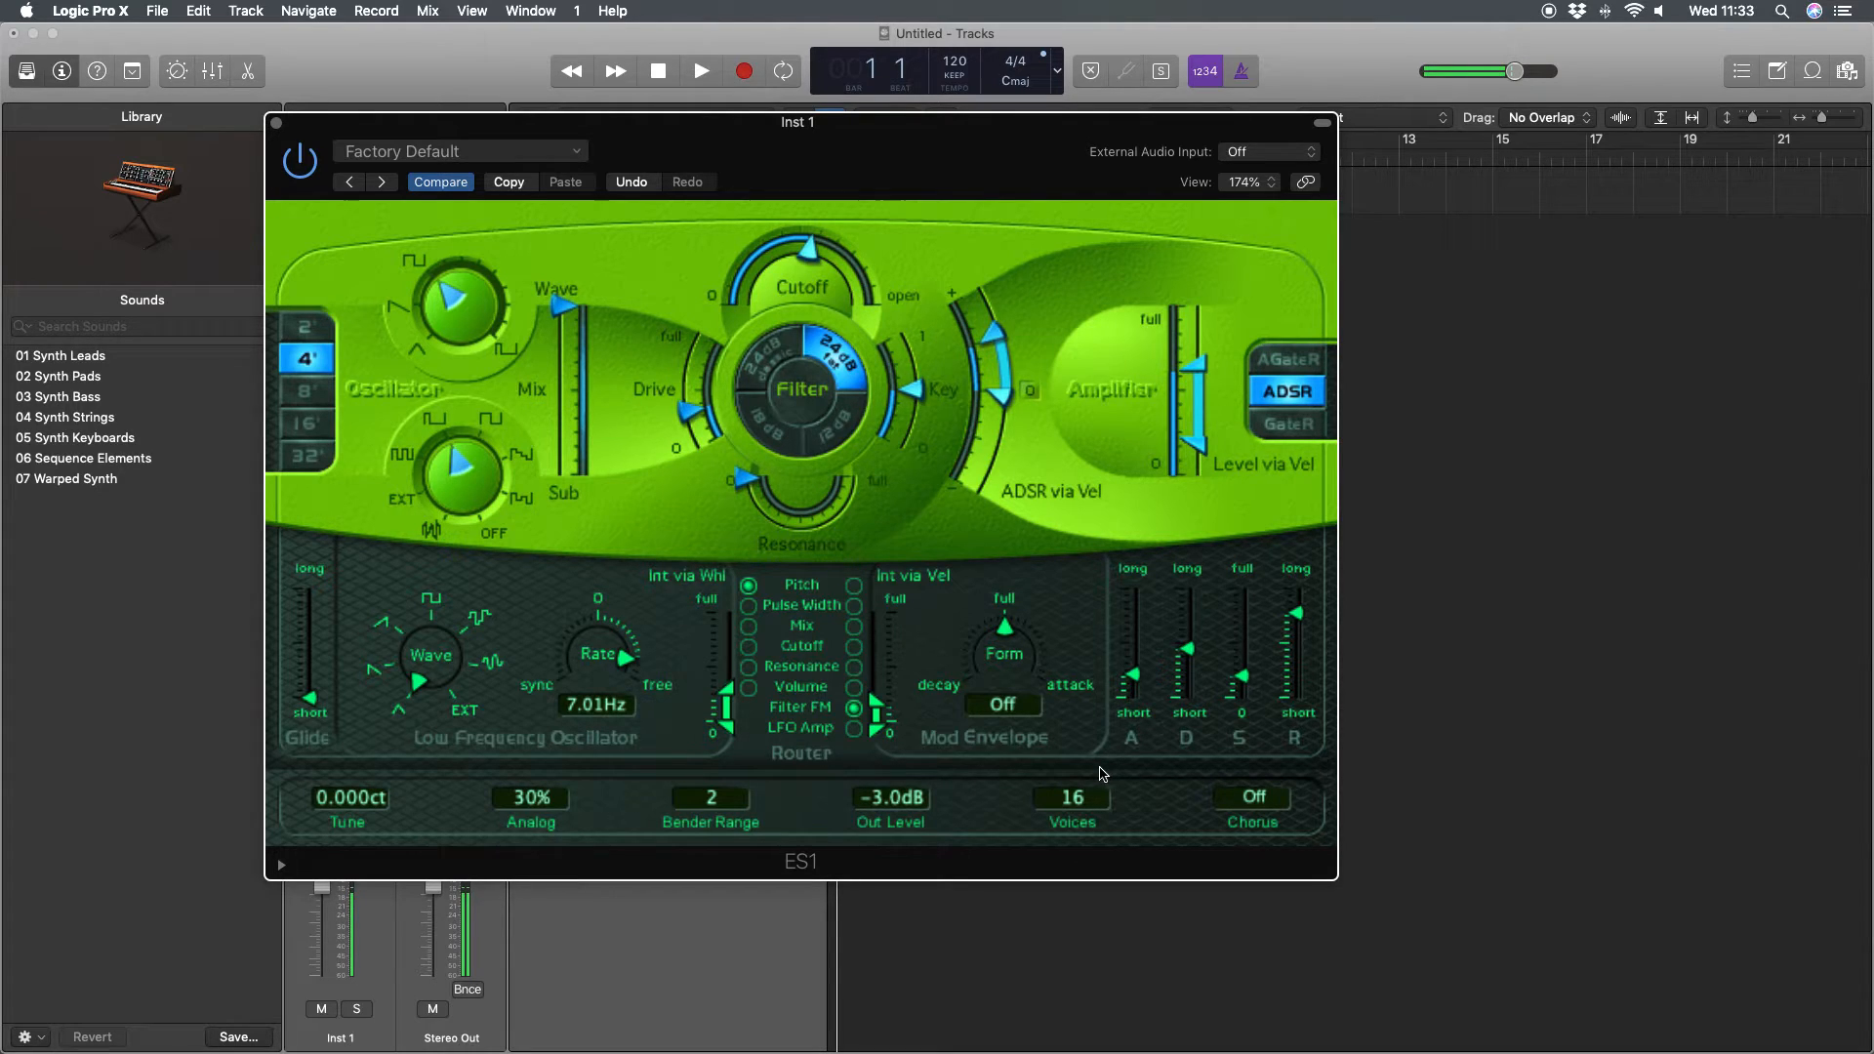
- Switch the main oscillator to the triangle wave and give the envelope a fairly short attack
left_click_drag(1134, 675, 1134, 699)
left_click(431, 340)
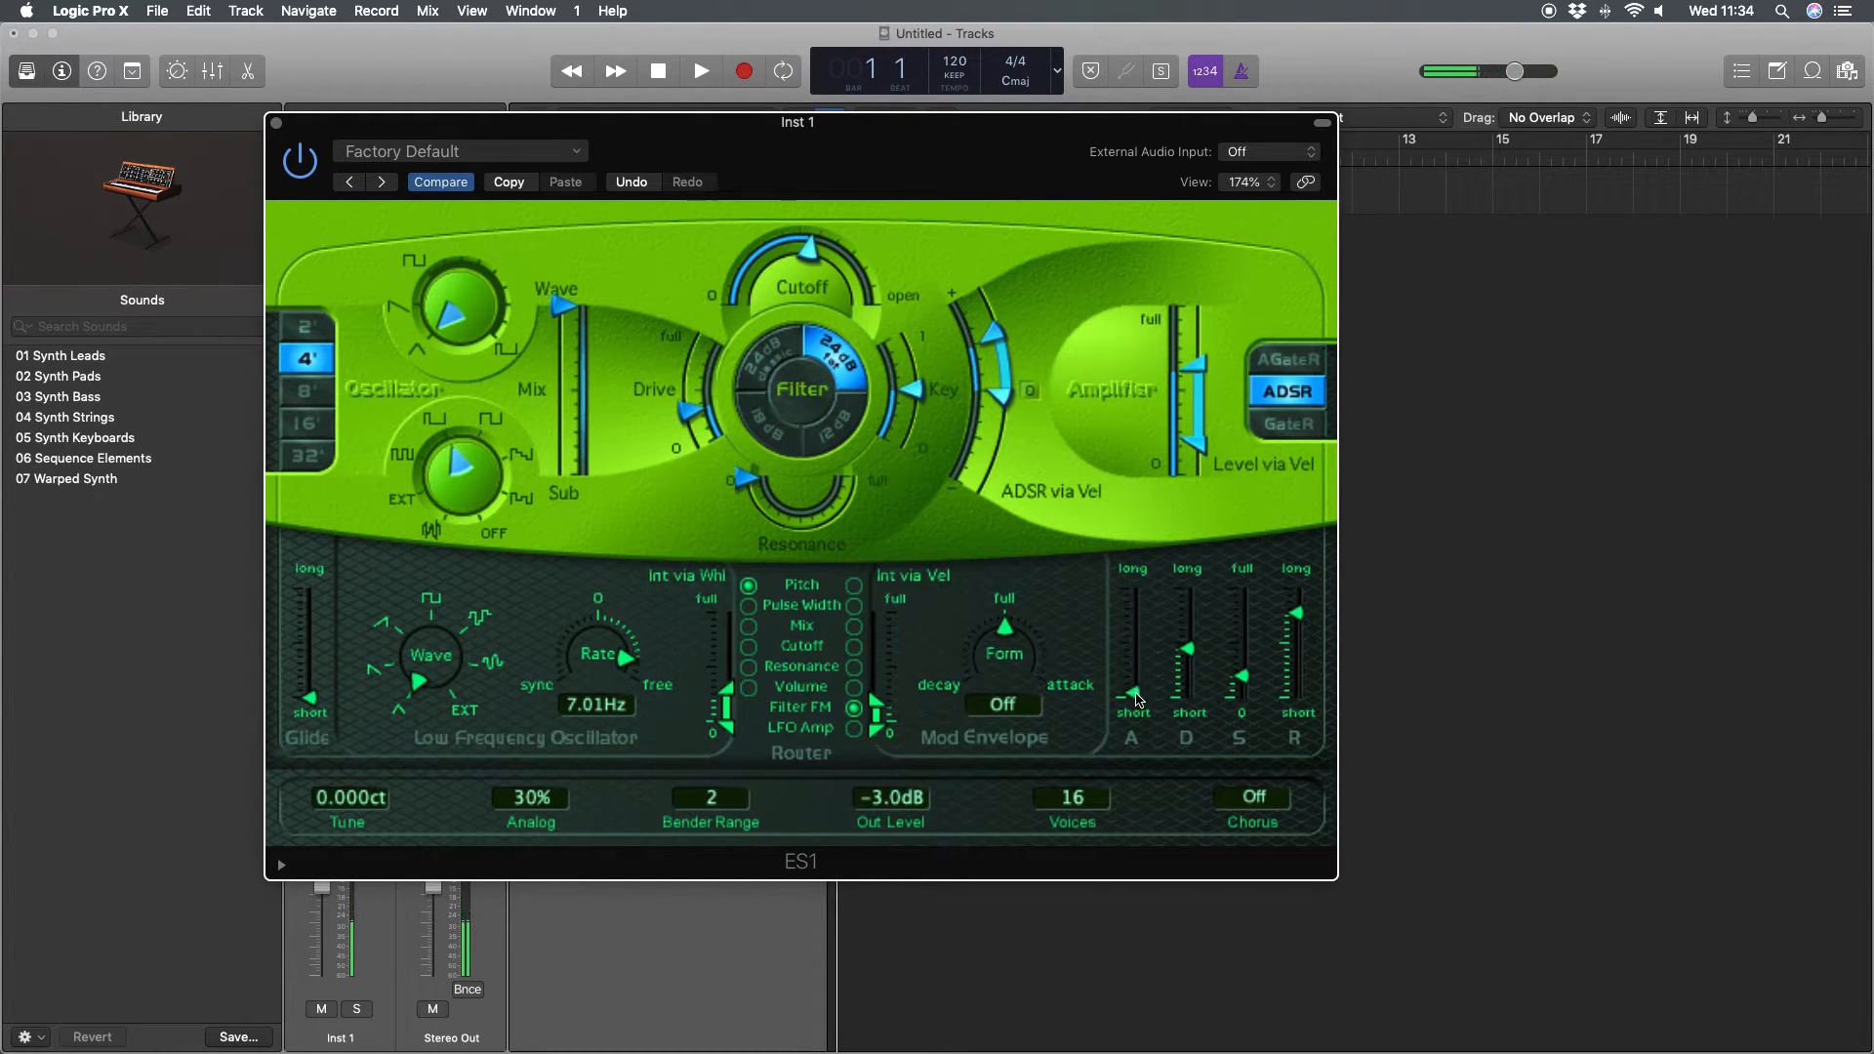
left_click_drag(1138, 703, 1125, 689)
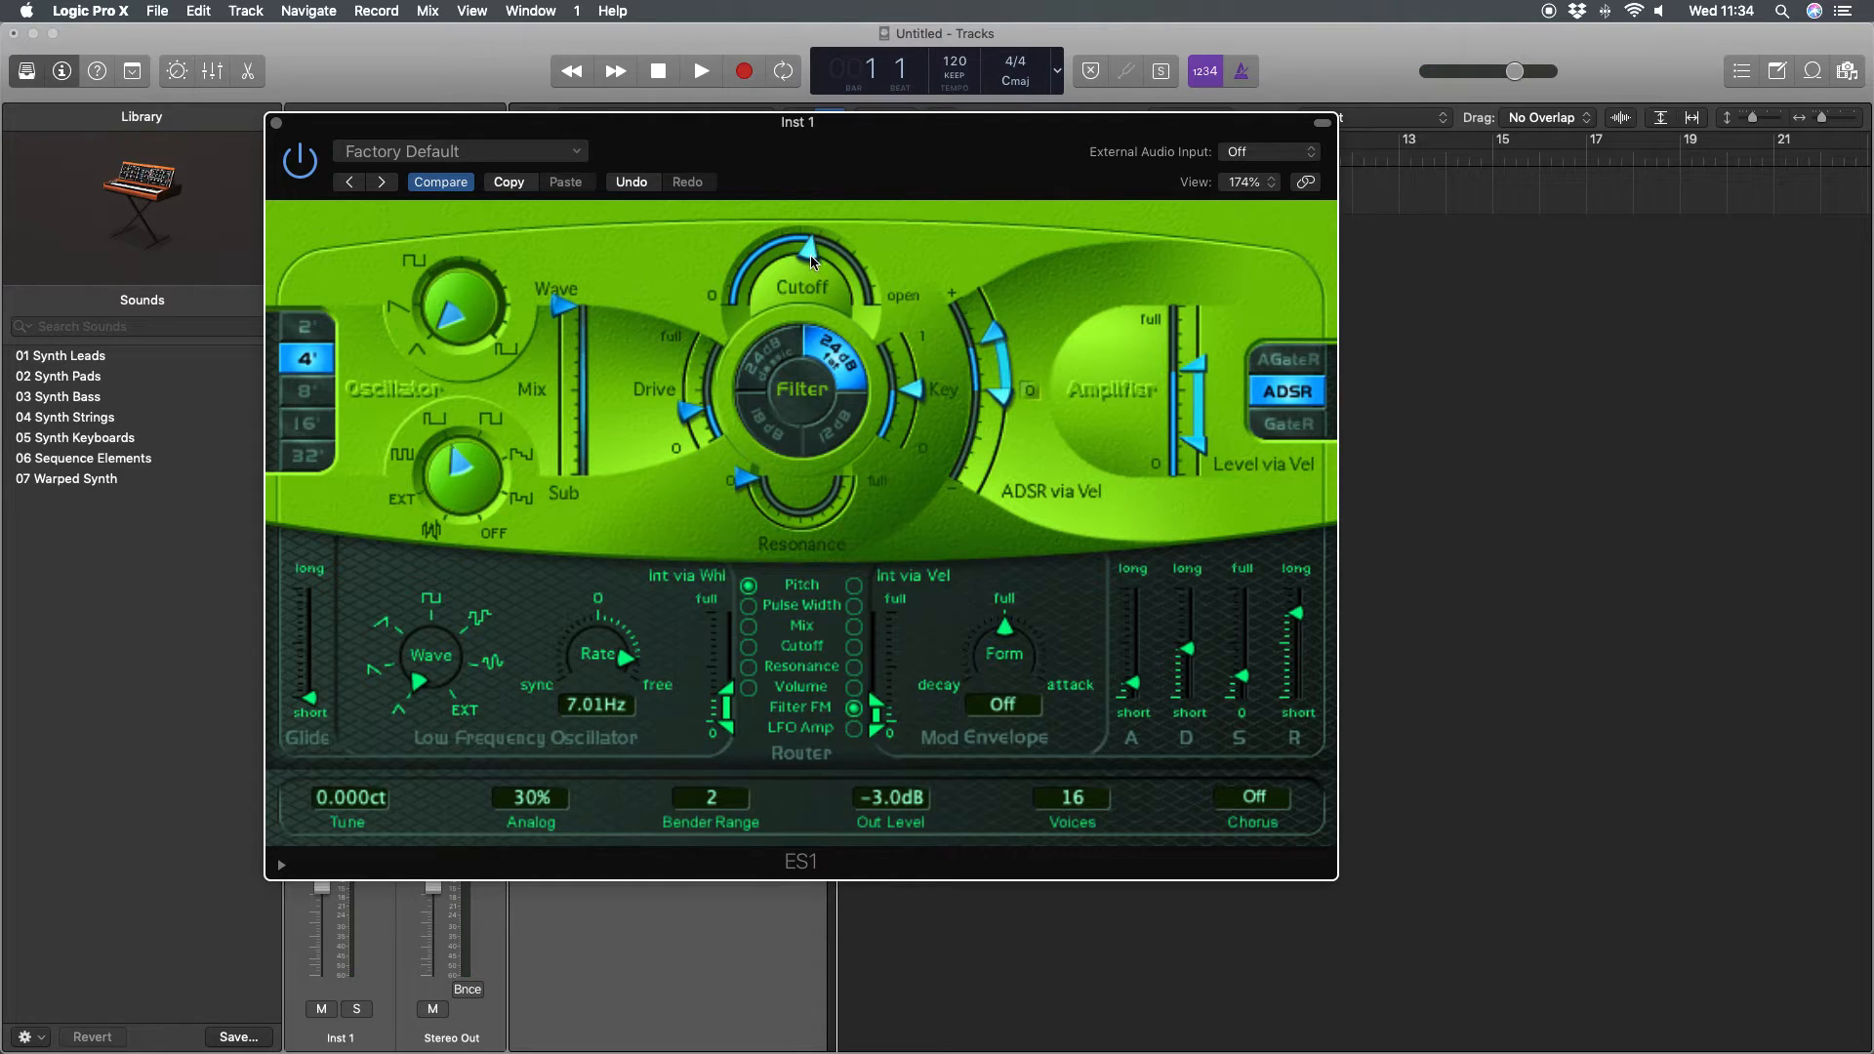
- Open the filter cutoff almost fully and try the shortest envelope release before settling on a medium-long one
left_click_drag(814, 256, 855, 295)
left_click_drag(1288, 625, 1315, 751)
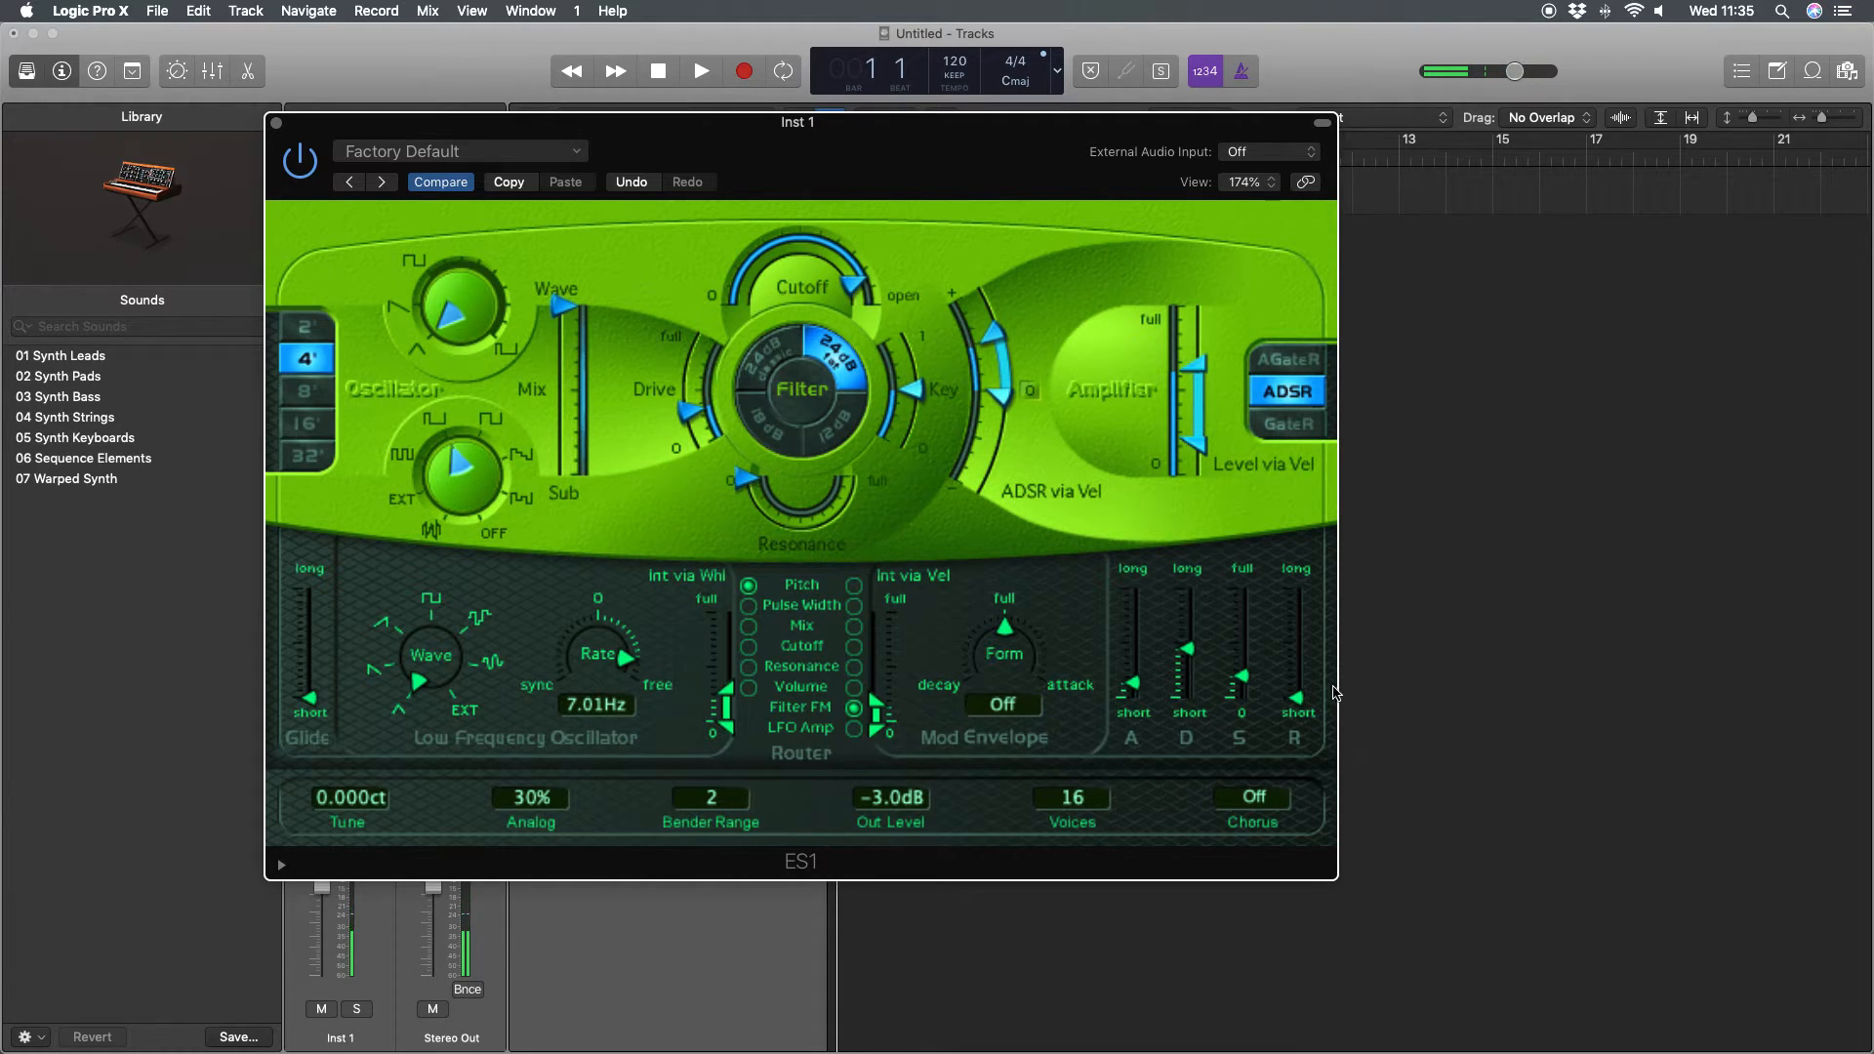
left_click_drag(1300, 704, 1309, 641)
- Set the LFO's Int via Whl amount to full and sync its rate to 1/8
left_click_drag(730, 734, 731, 618)
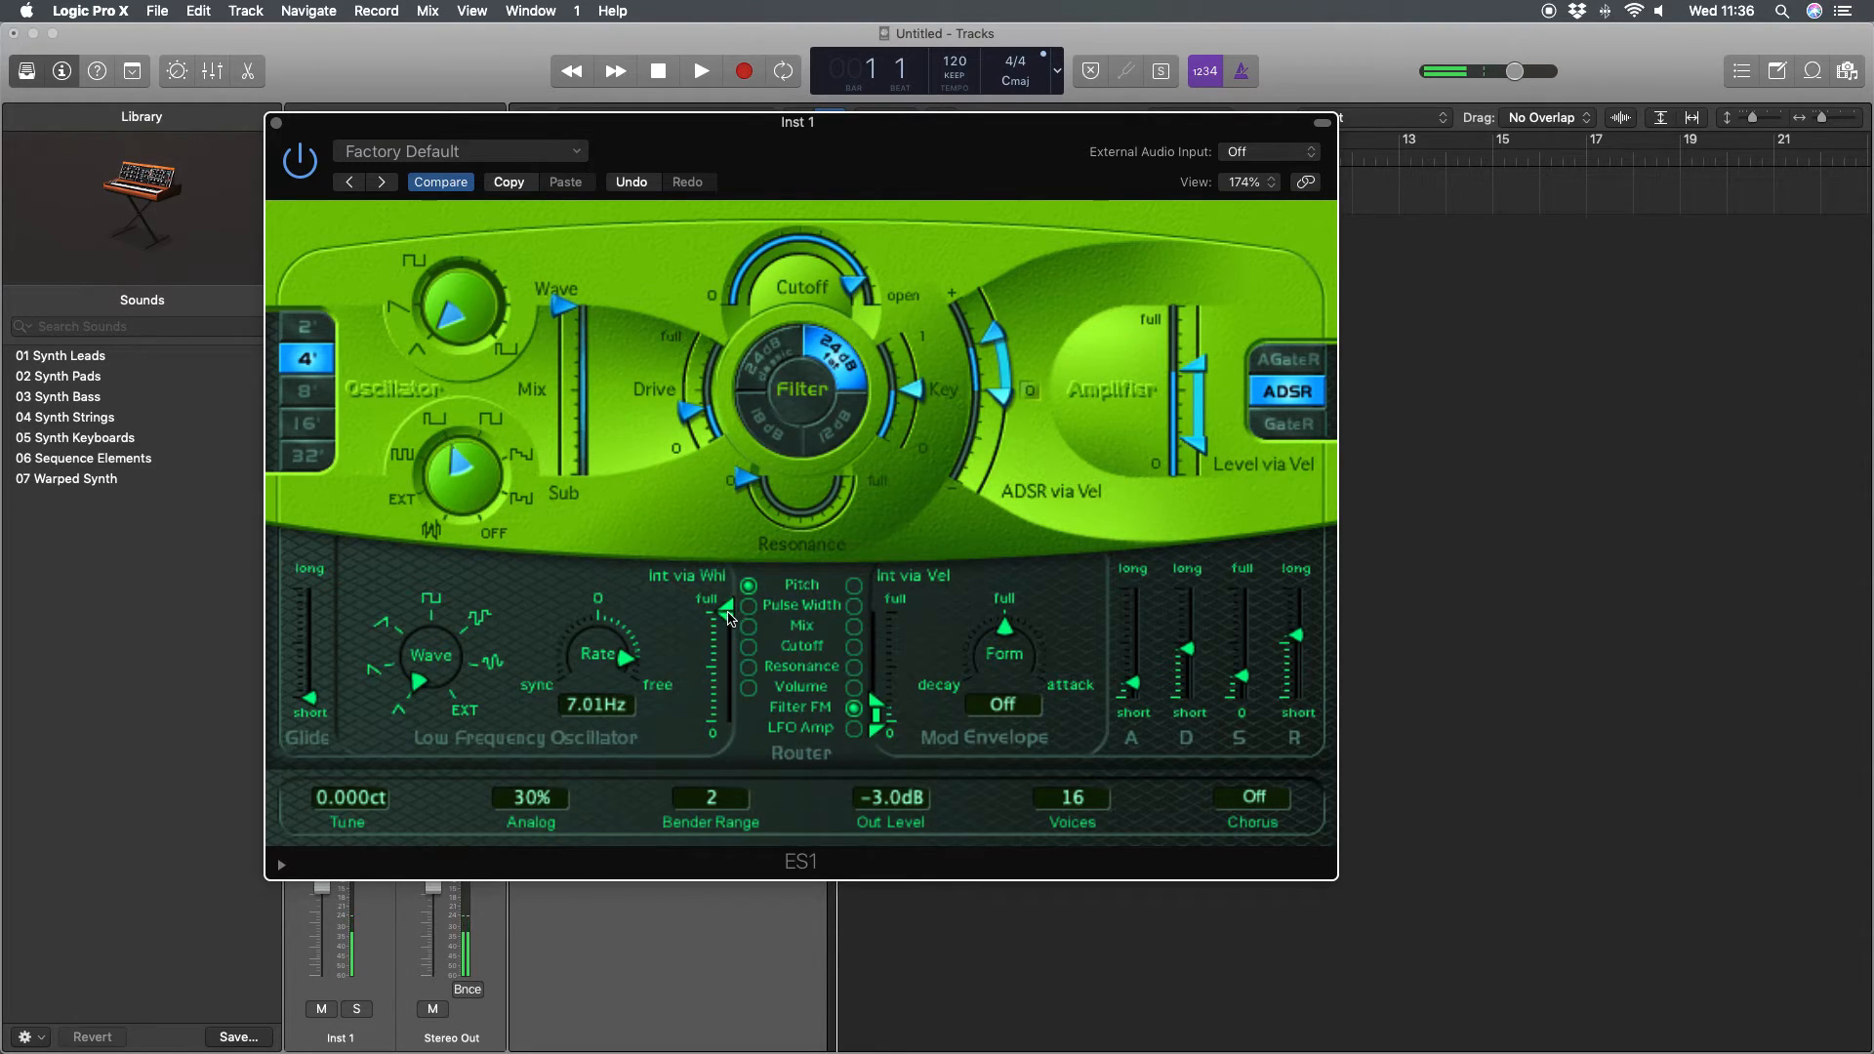
left_click_drag(727, 617, 742, 750)
left_click_drag(727, 722, 726, 617)
left_click_drag(626, 664, 582, 637)
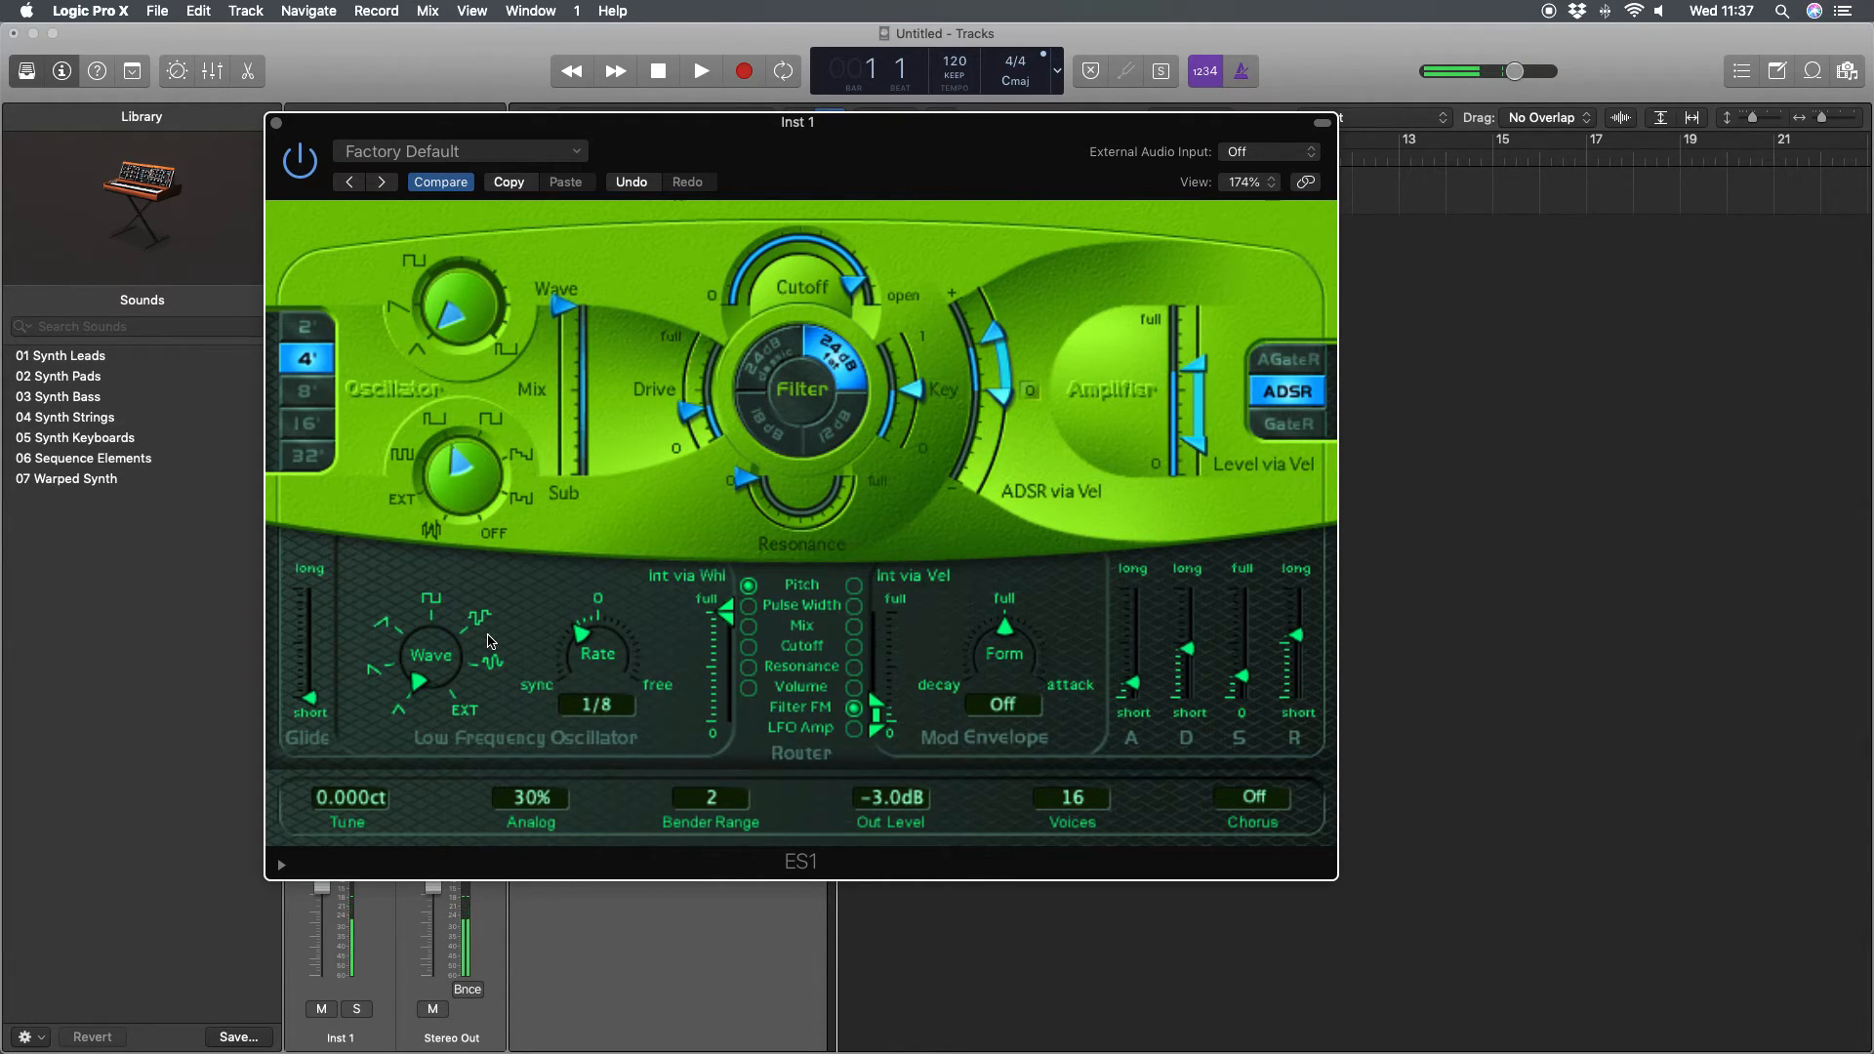
- Set the LFO to a square wave routed to the filter cutoff, and lower the cutoff to just under halfway
left_click(432, 600)
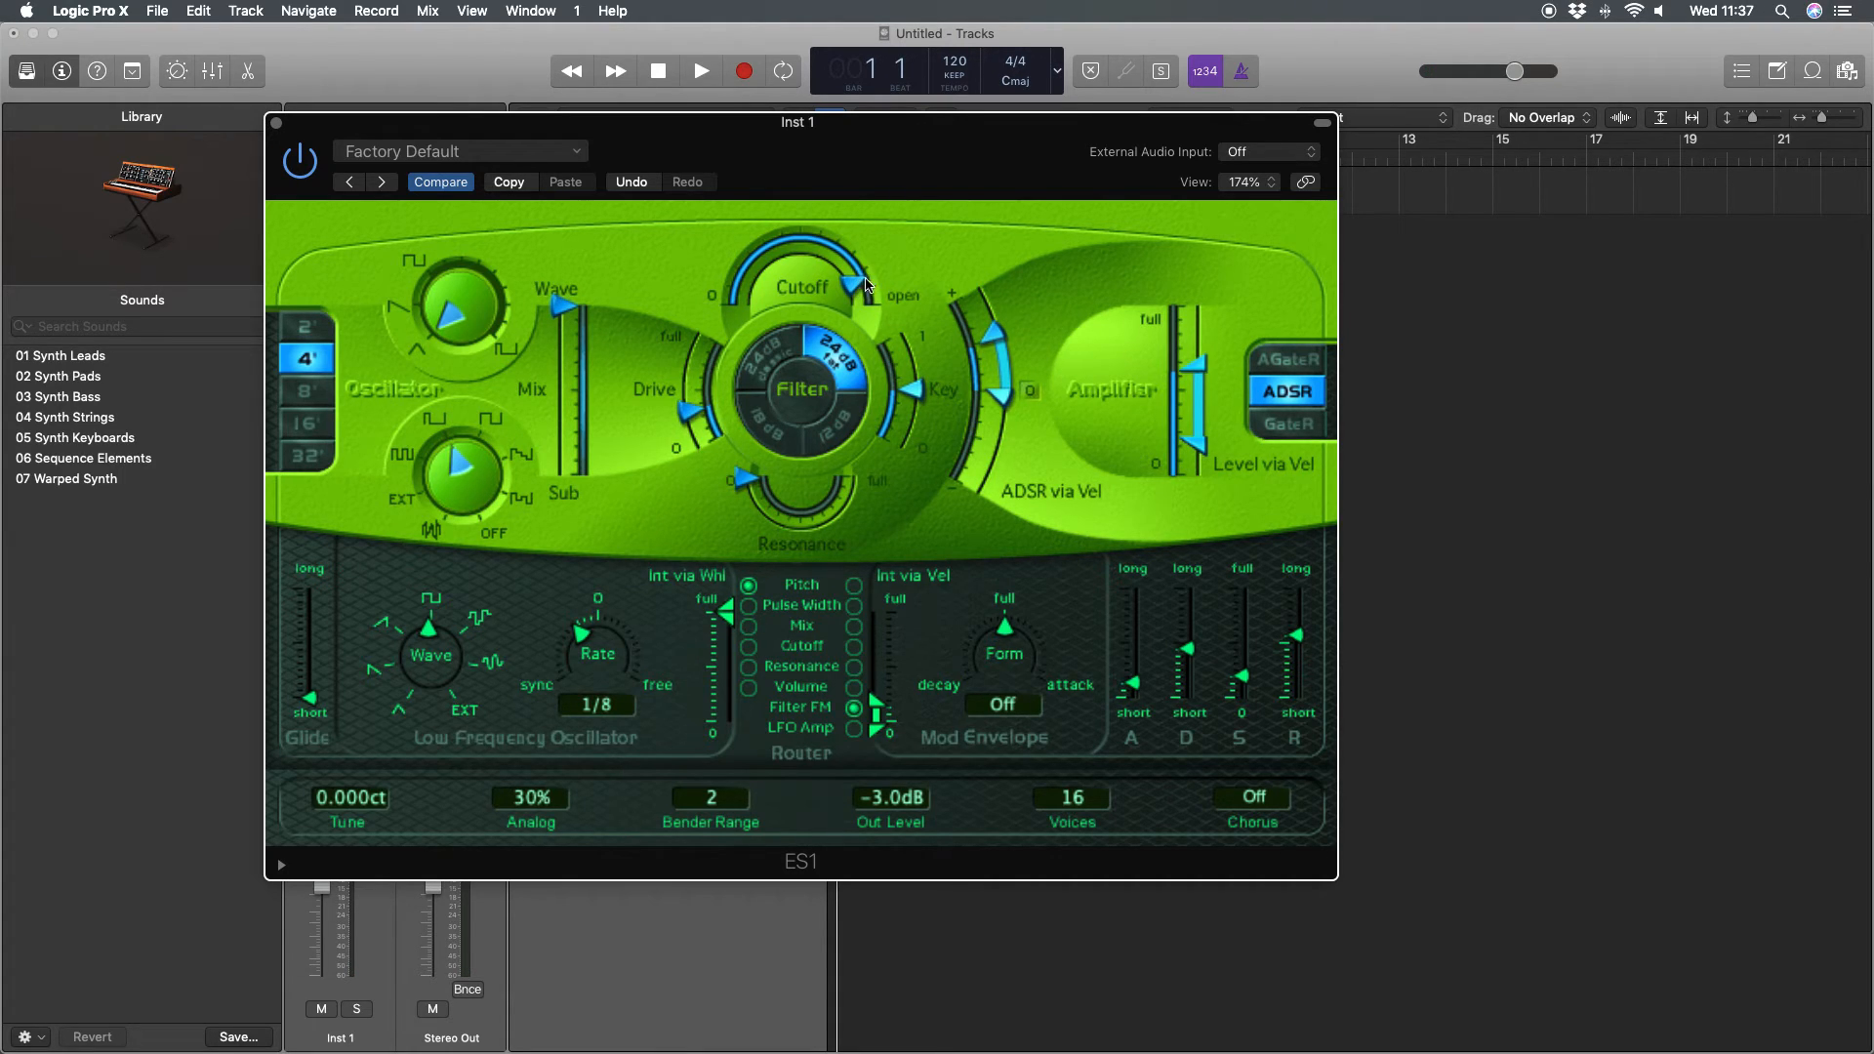
left_click(748, 647)
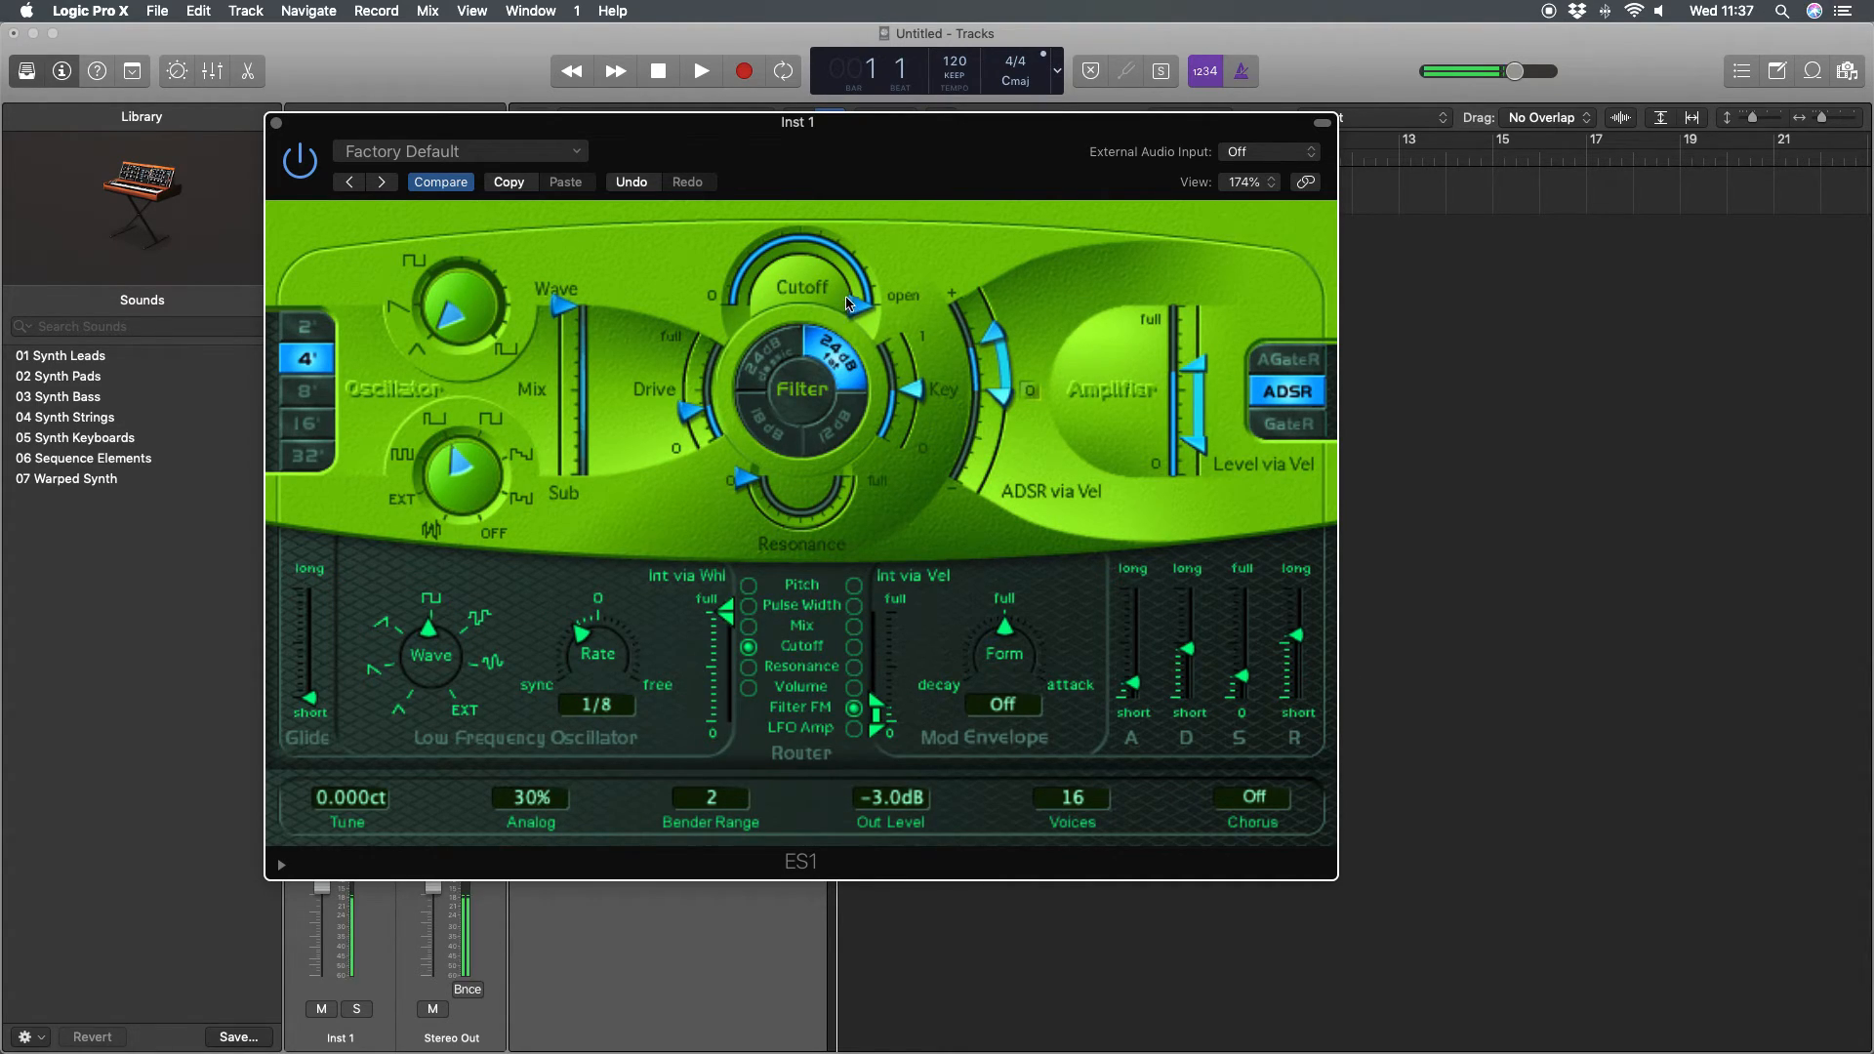
left_click_drag(854, 305, 764, 234)
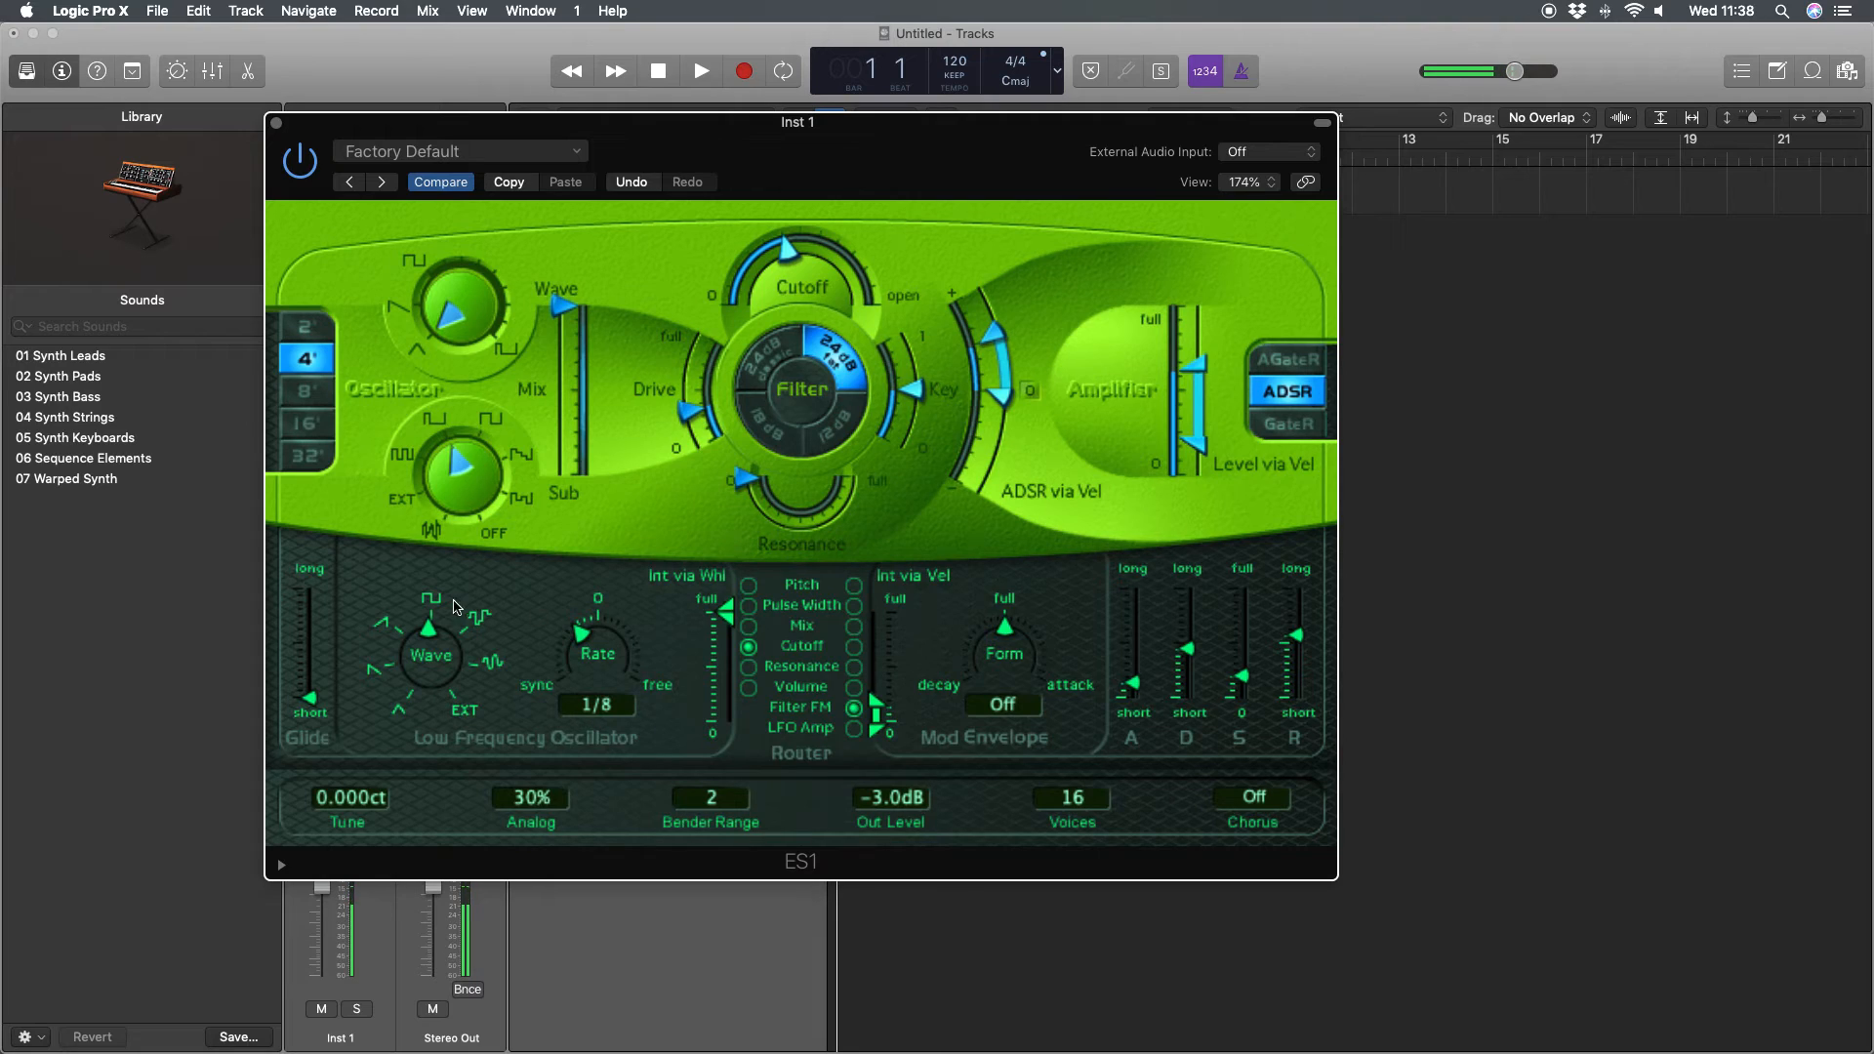
- Try the triangle LFO wave with Int via Whl at about half, and lengthen the envelope release to nearly its maximum
left_click(399, 713)
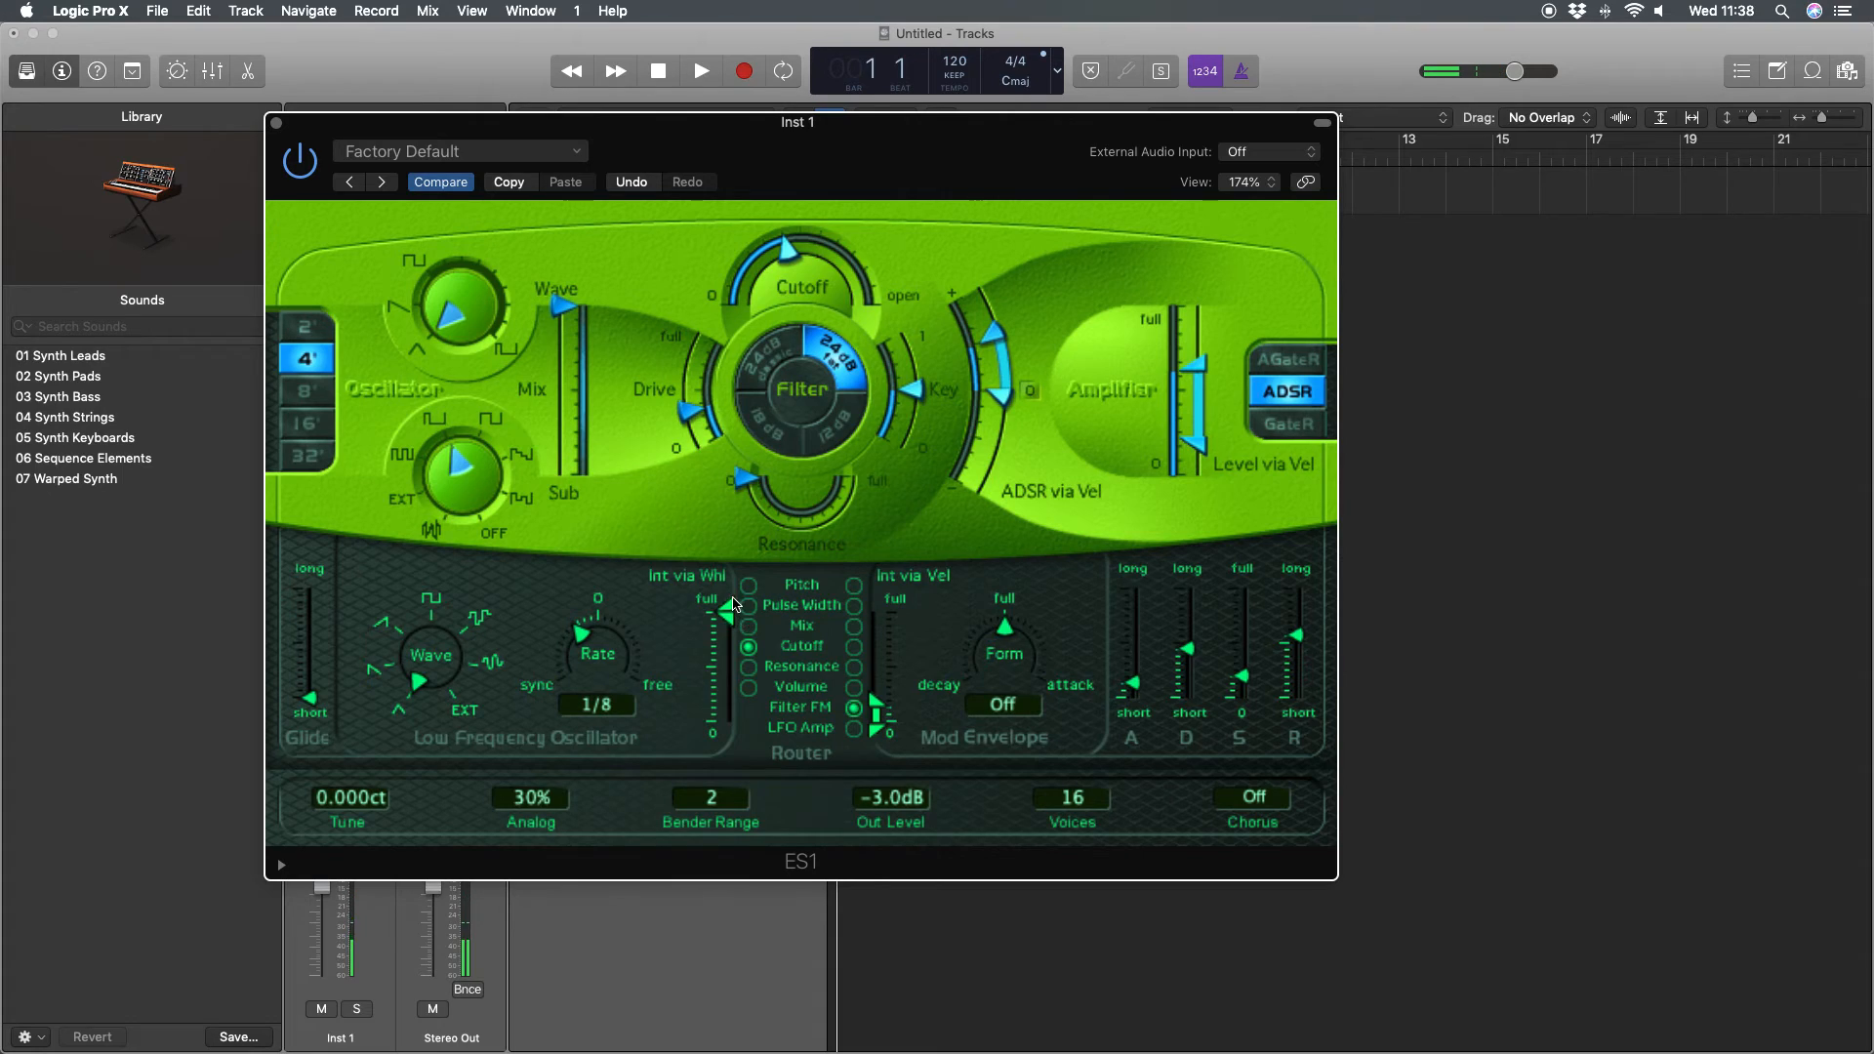
left_click_drag(732, 612, 732, 666)
left_click_drag(1307, 636, 1307, 608)
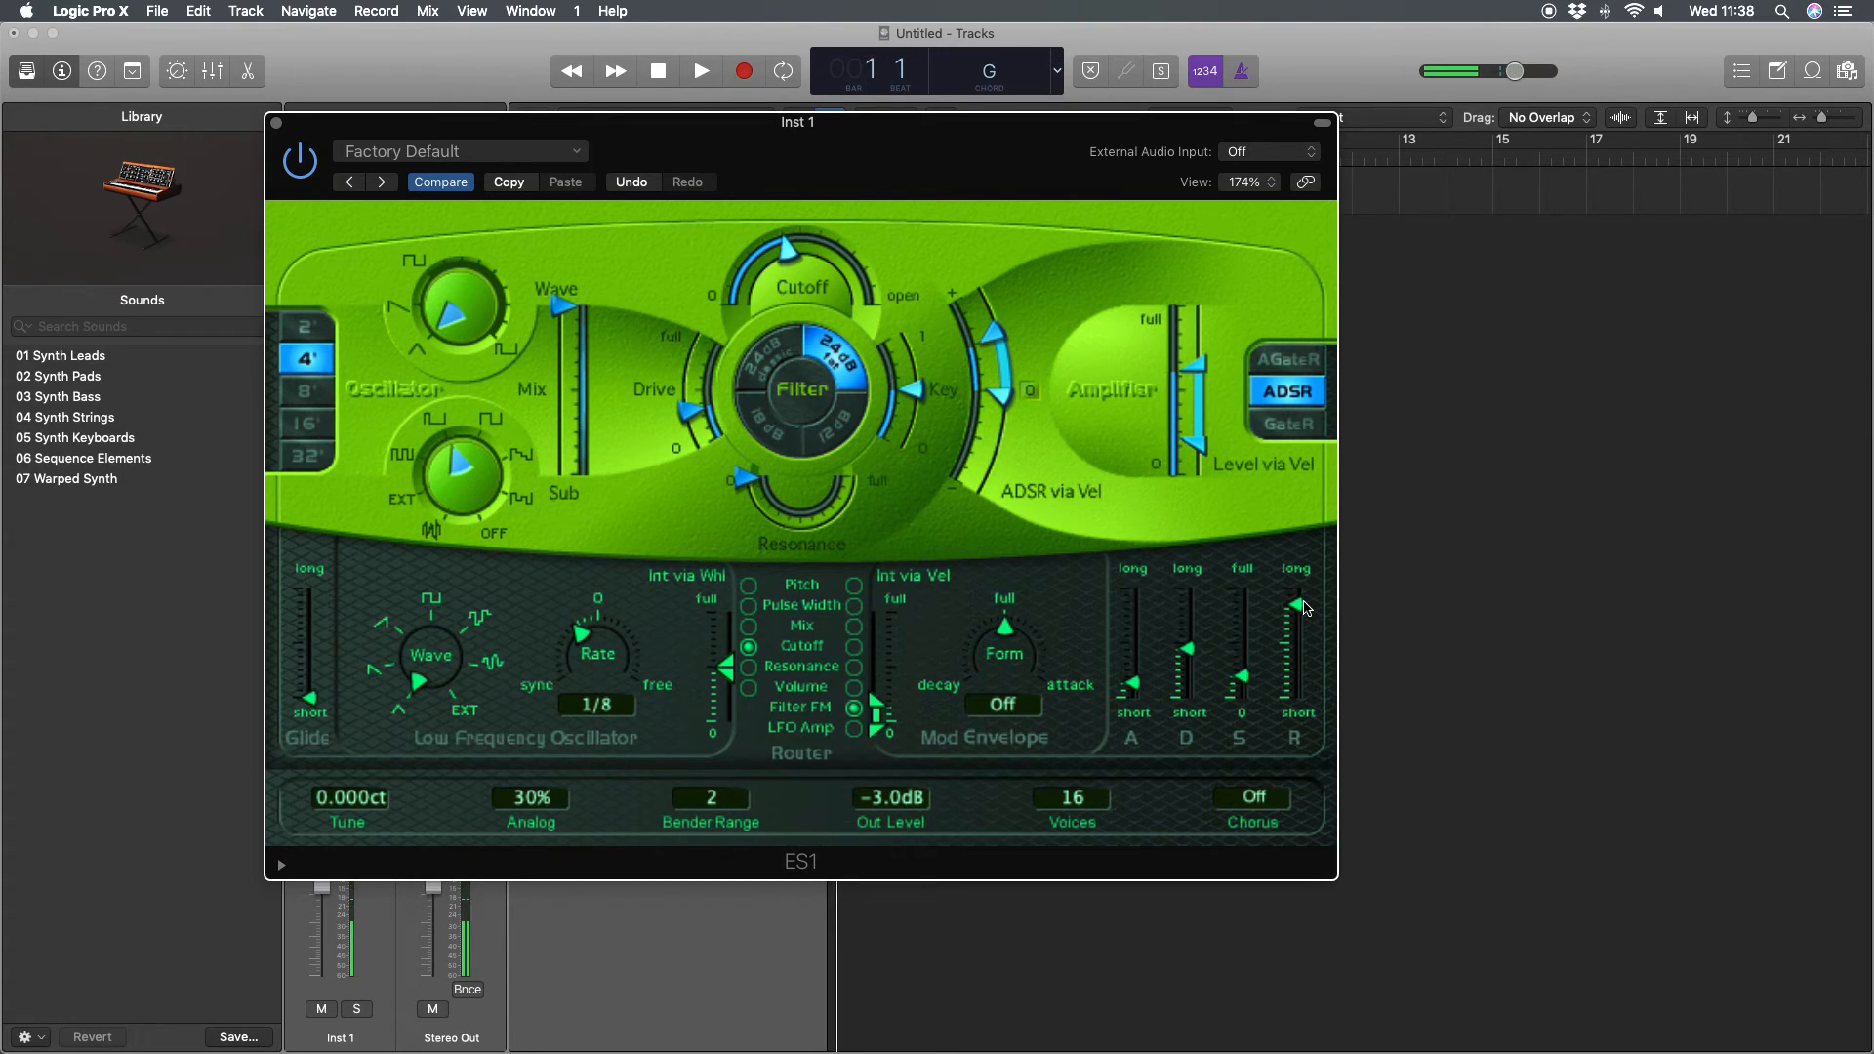
- Switch the LFO to the sawtooth wave next to the square wave and raise Int via Whl to full
left_click(385, 633)
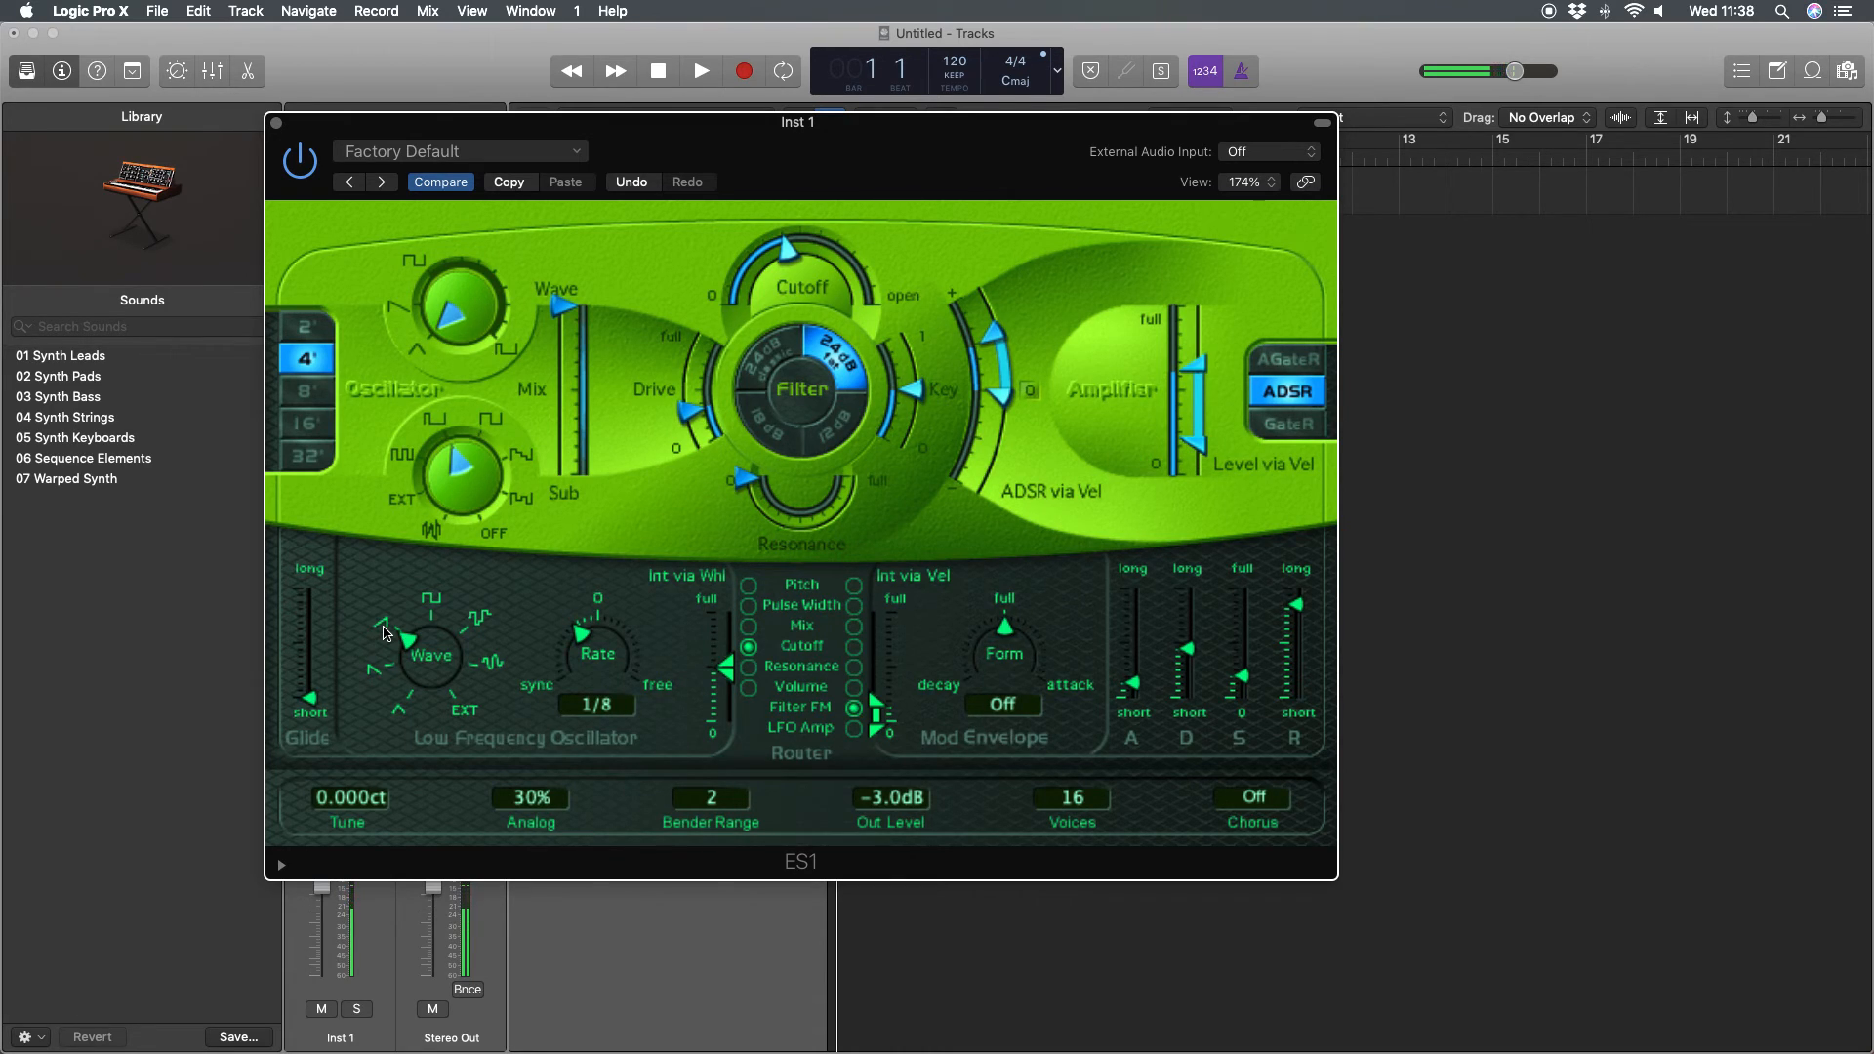
left_click_drag(730, 673, 728, 618)
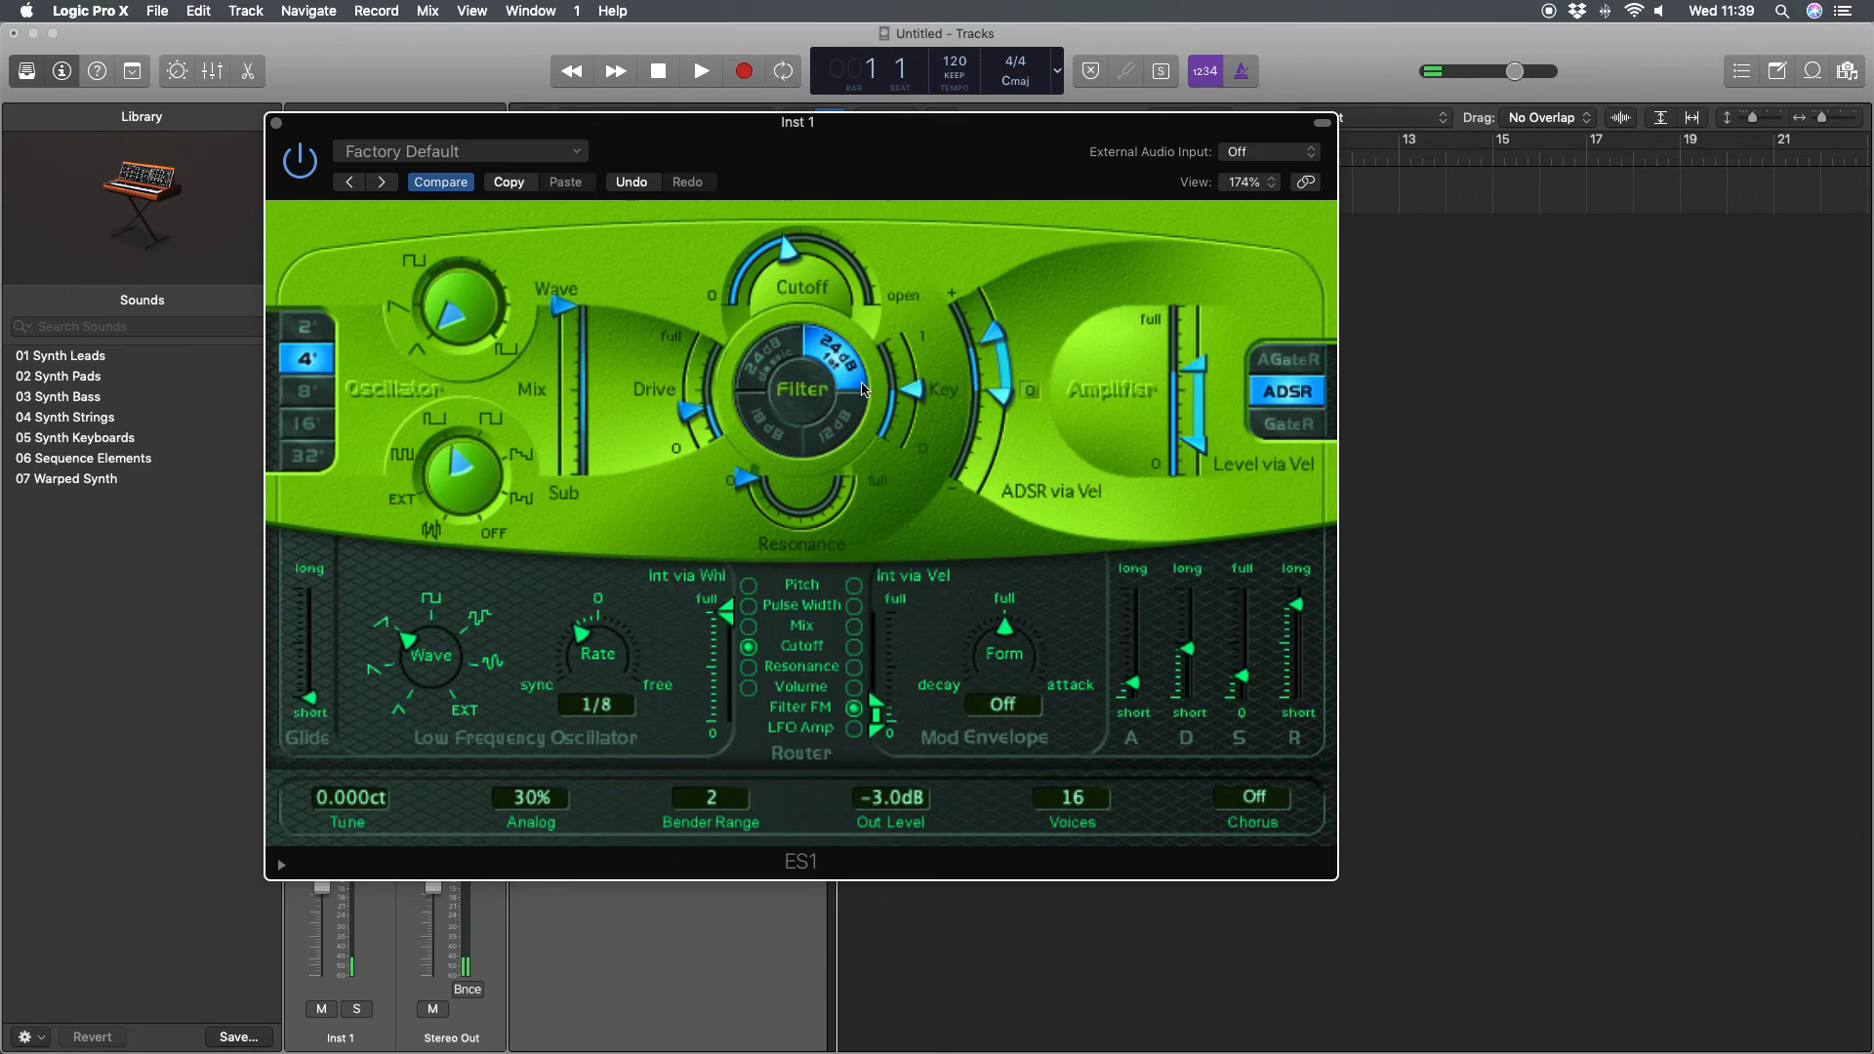
- Switch to Microsoft Teams and review the four stages of subtractive synthesis listed in the class notebook
mouse_move(634, 1045)
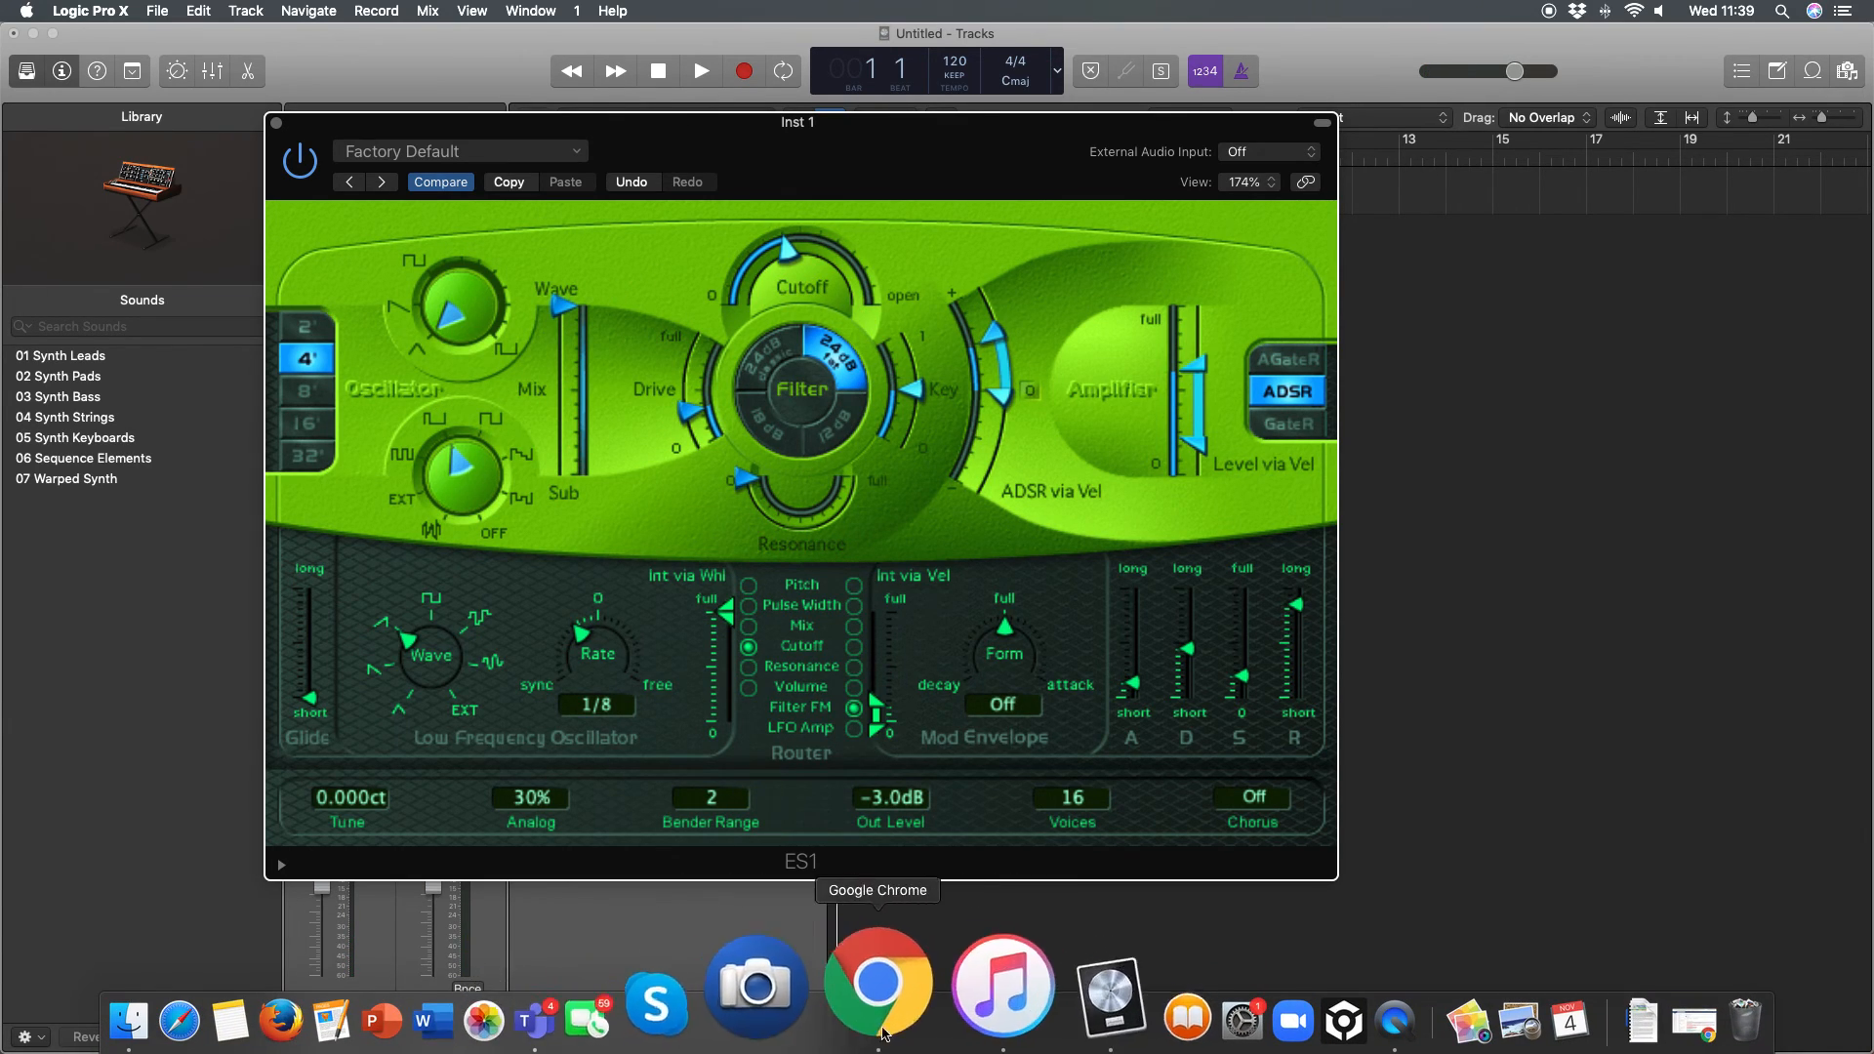
left_click(689, 994)
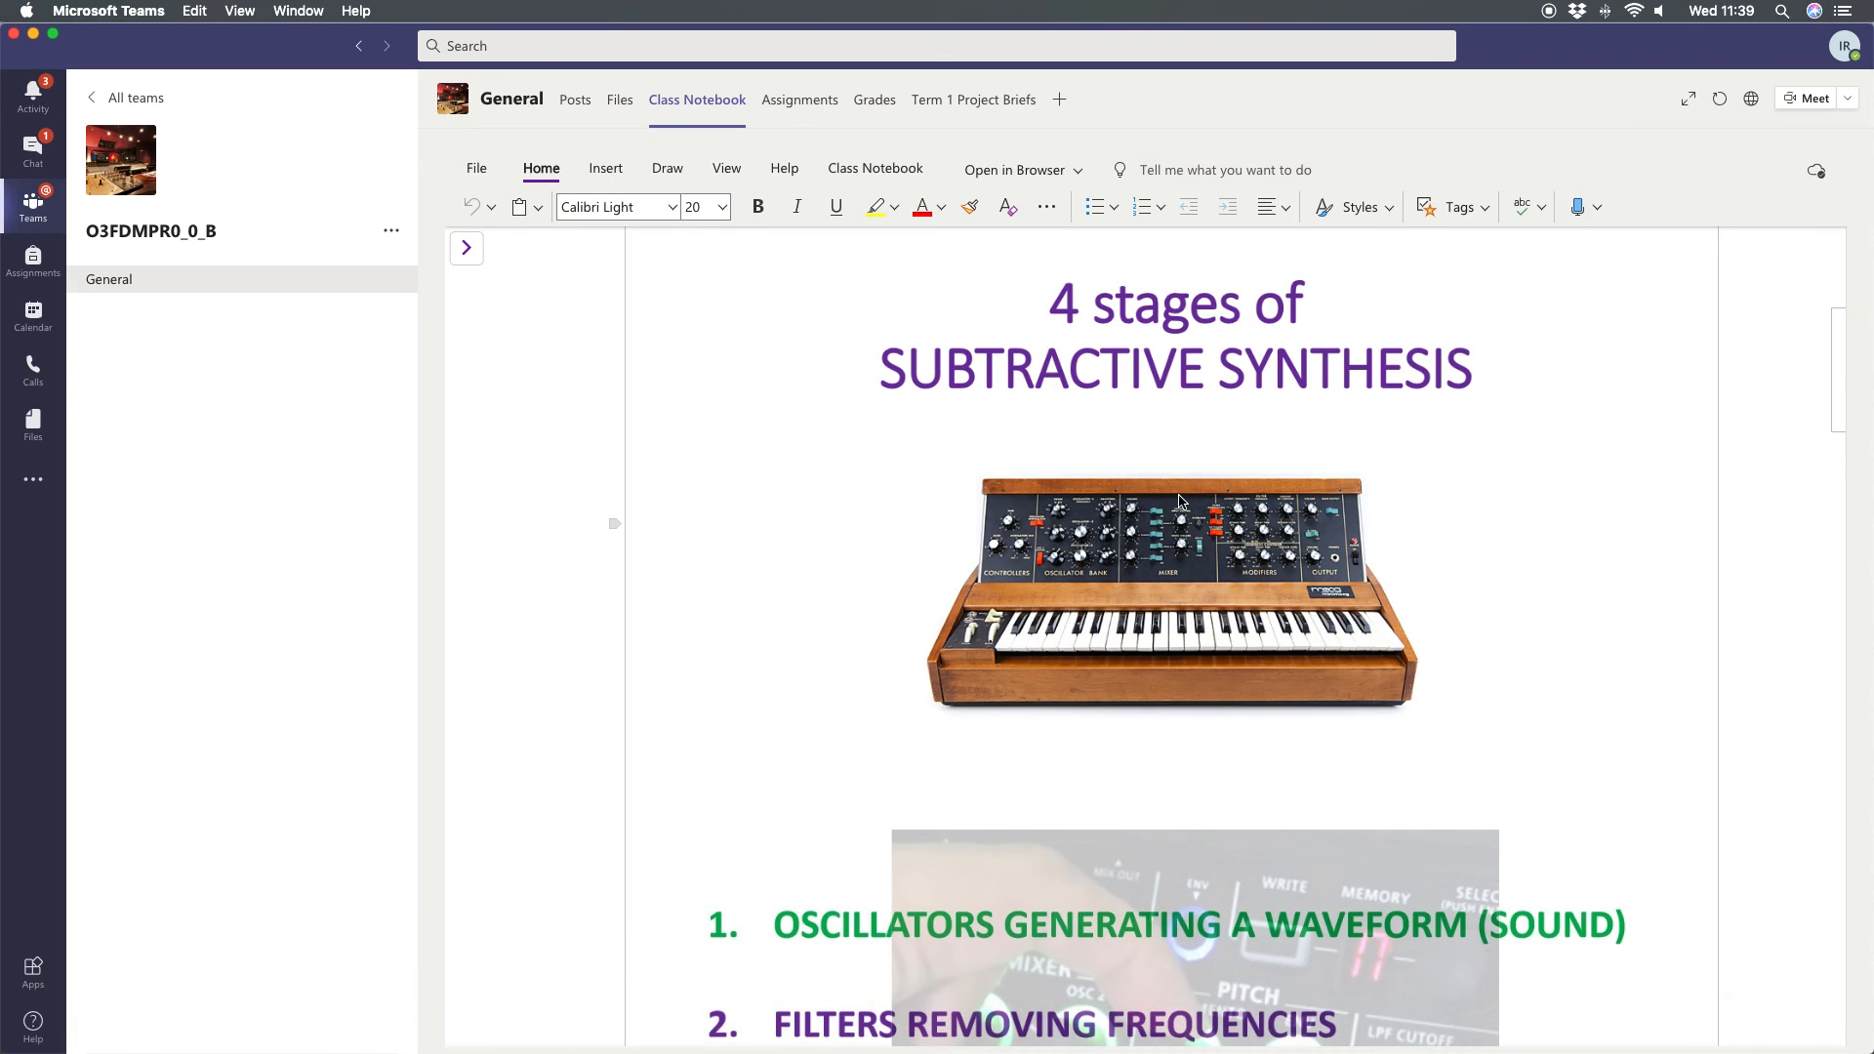
scroll(1180, 498, "down", 5)
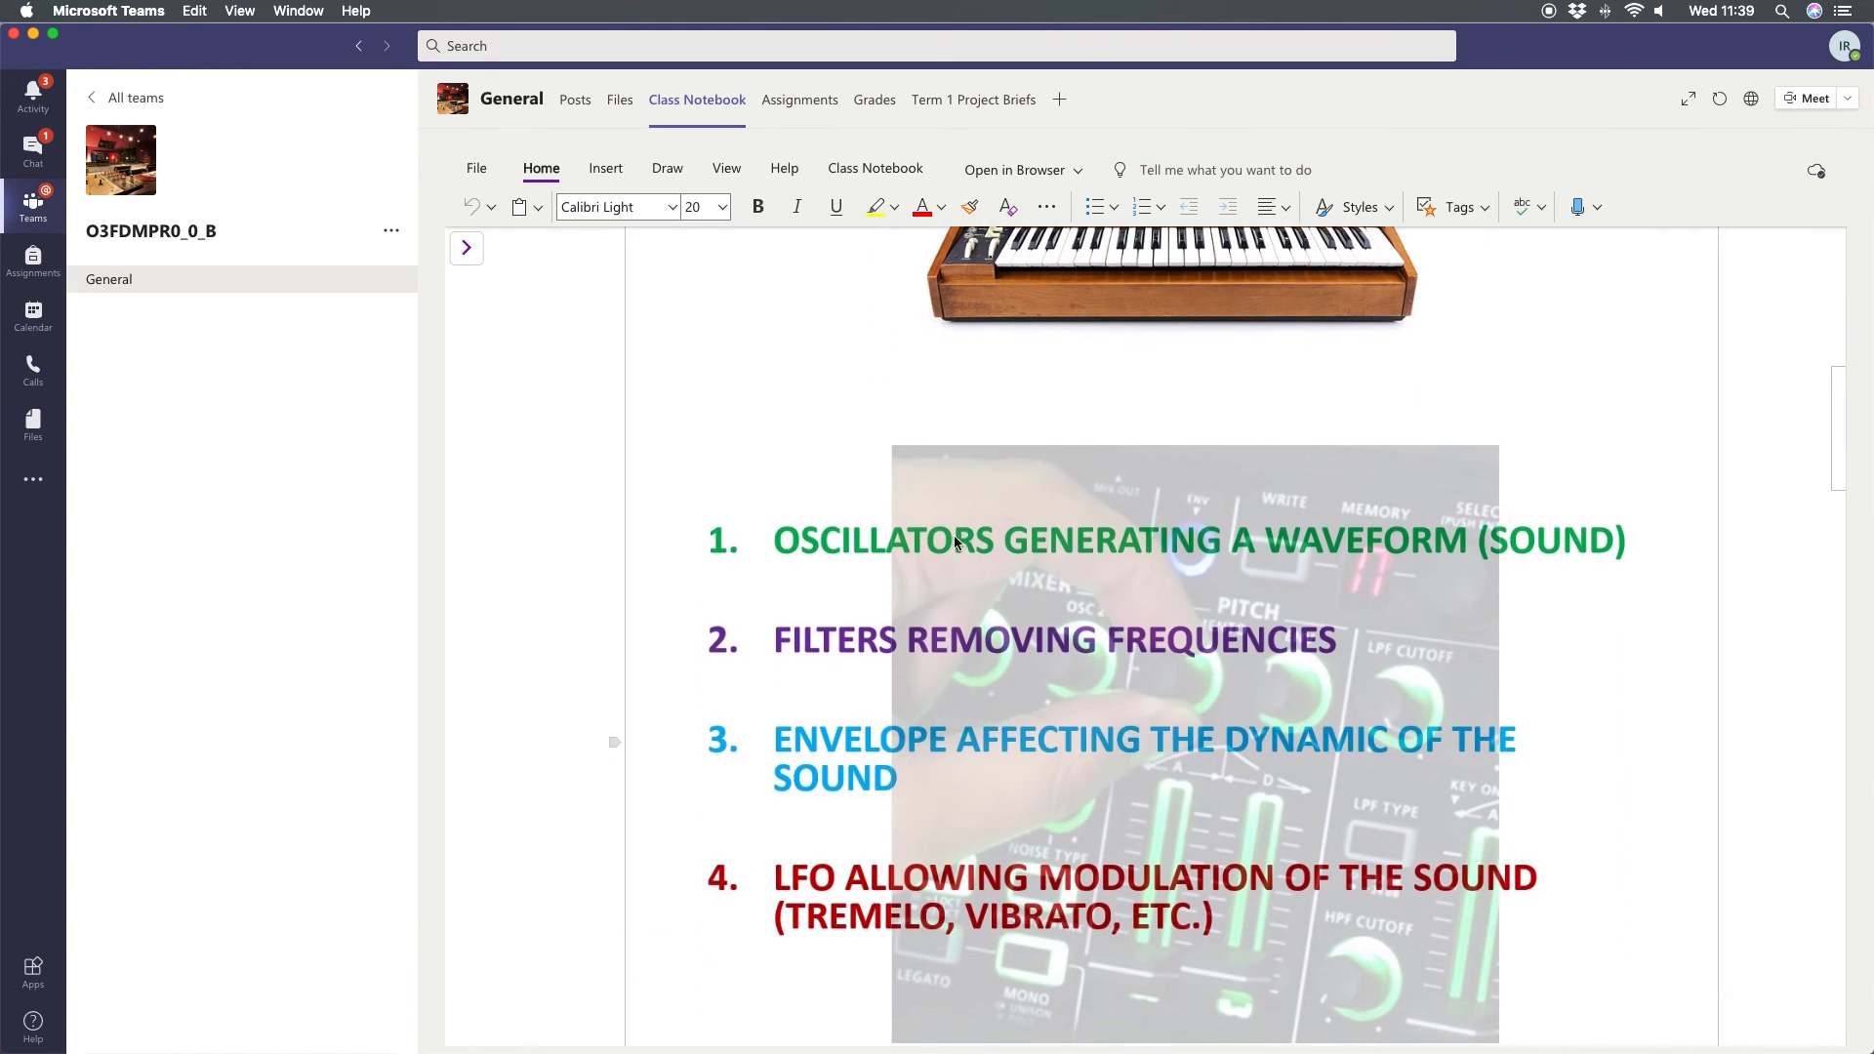
scroll(1334, 608, "down", 1)
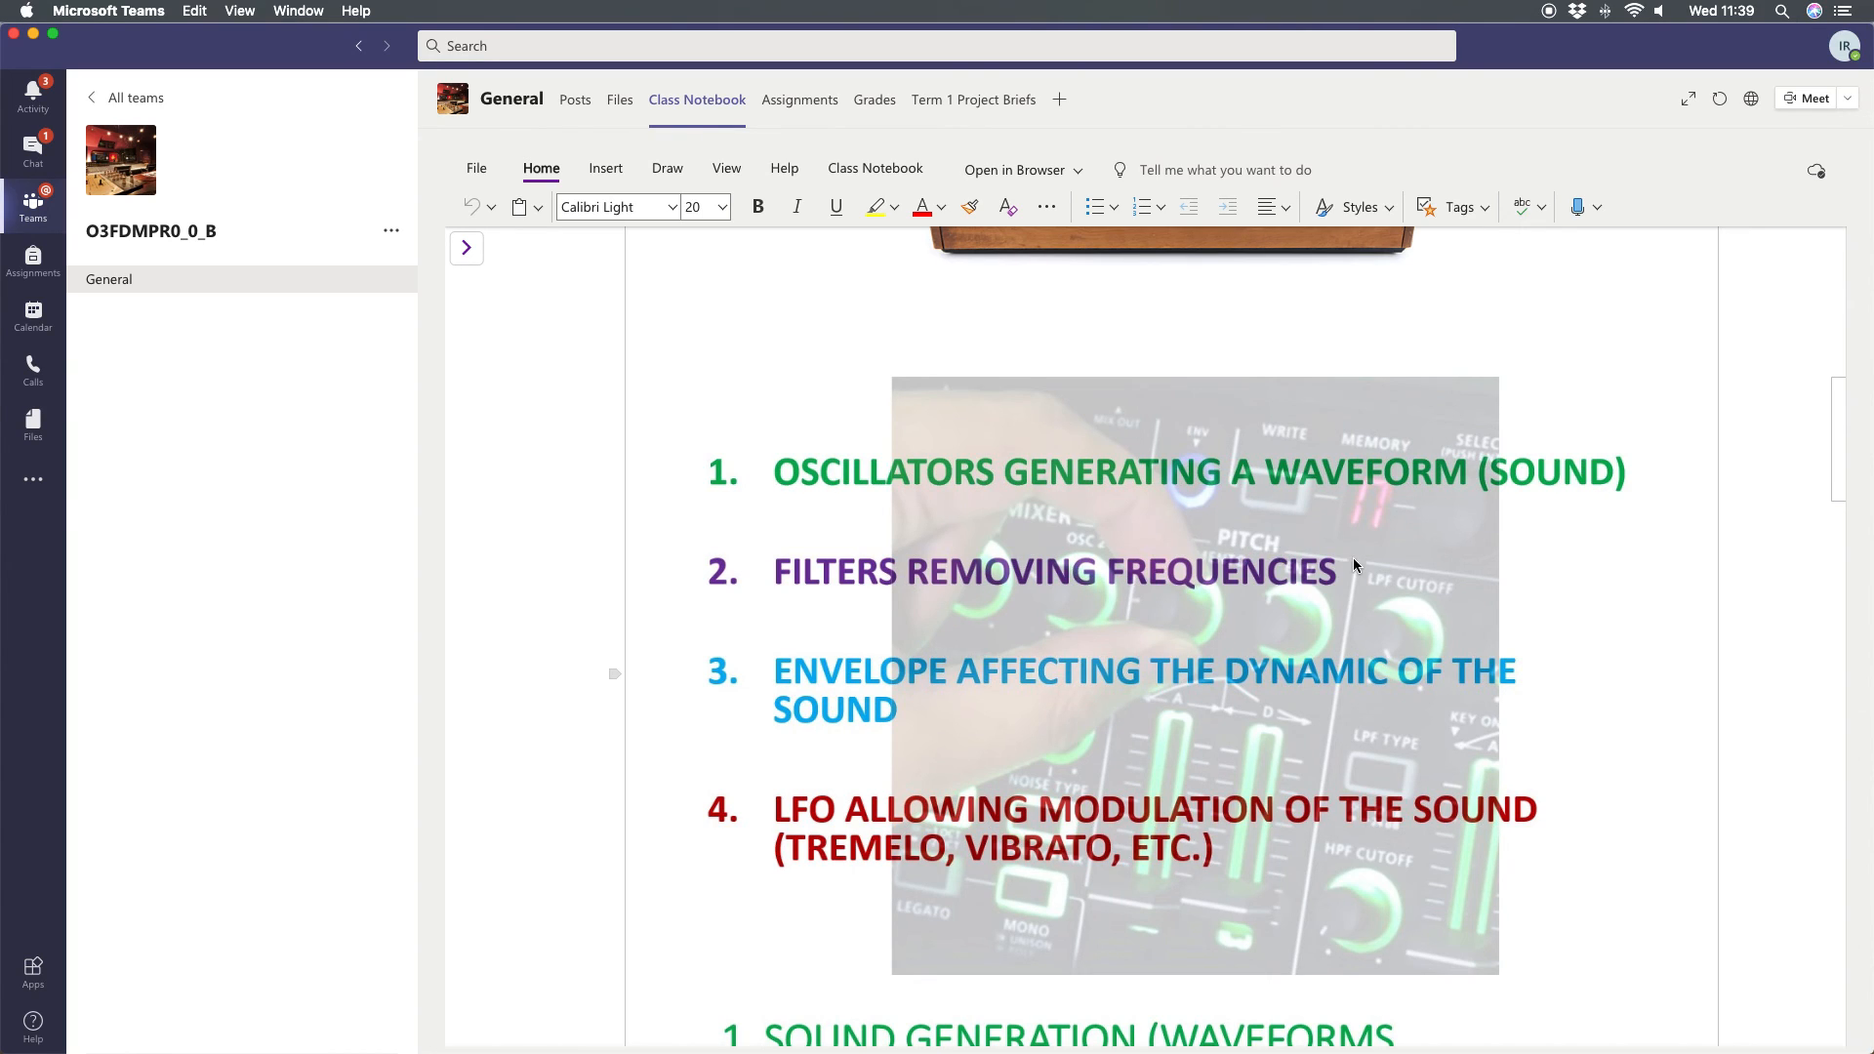
scroll(1335, 574, "down", 1)
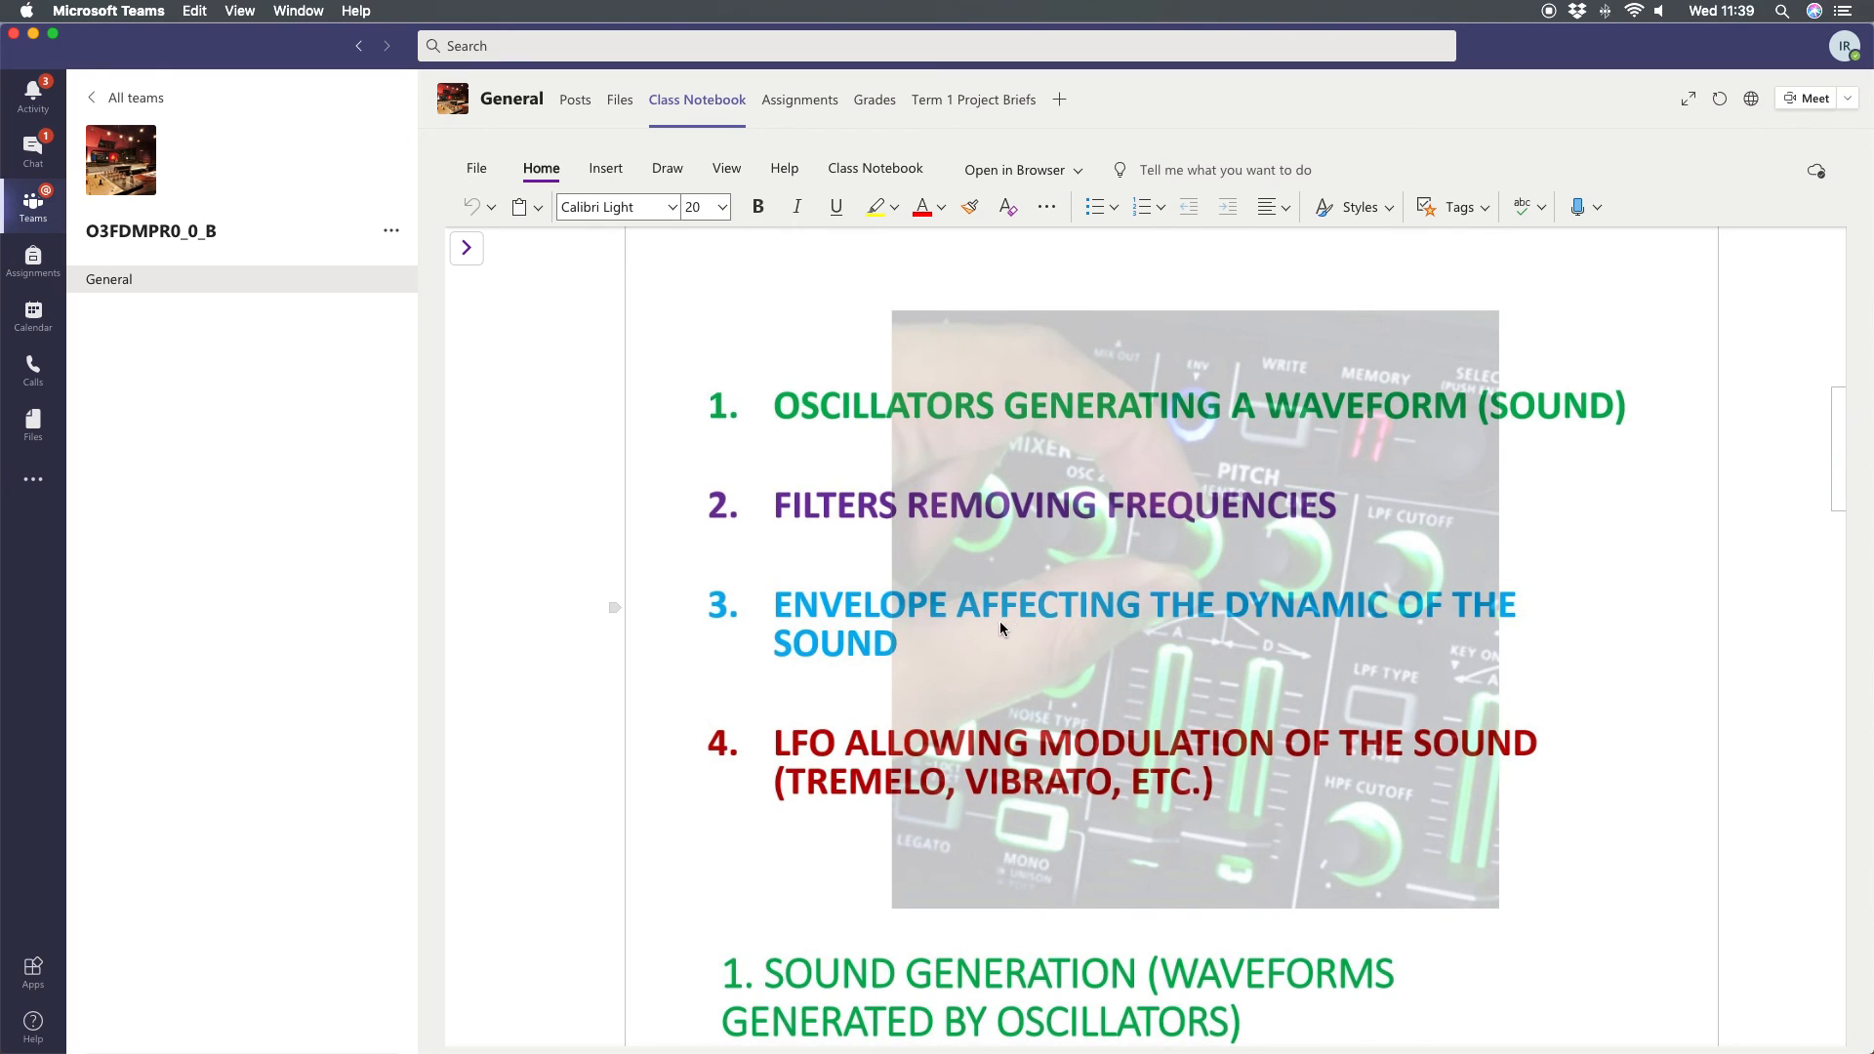
scroll(999, 624, "down", 2)
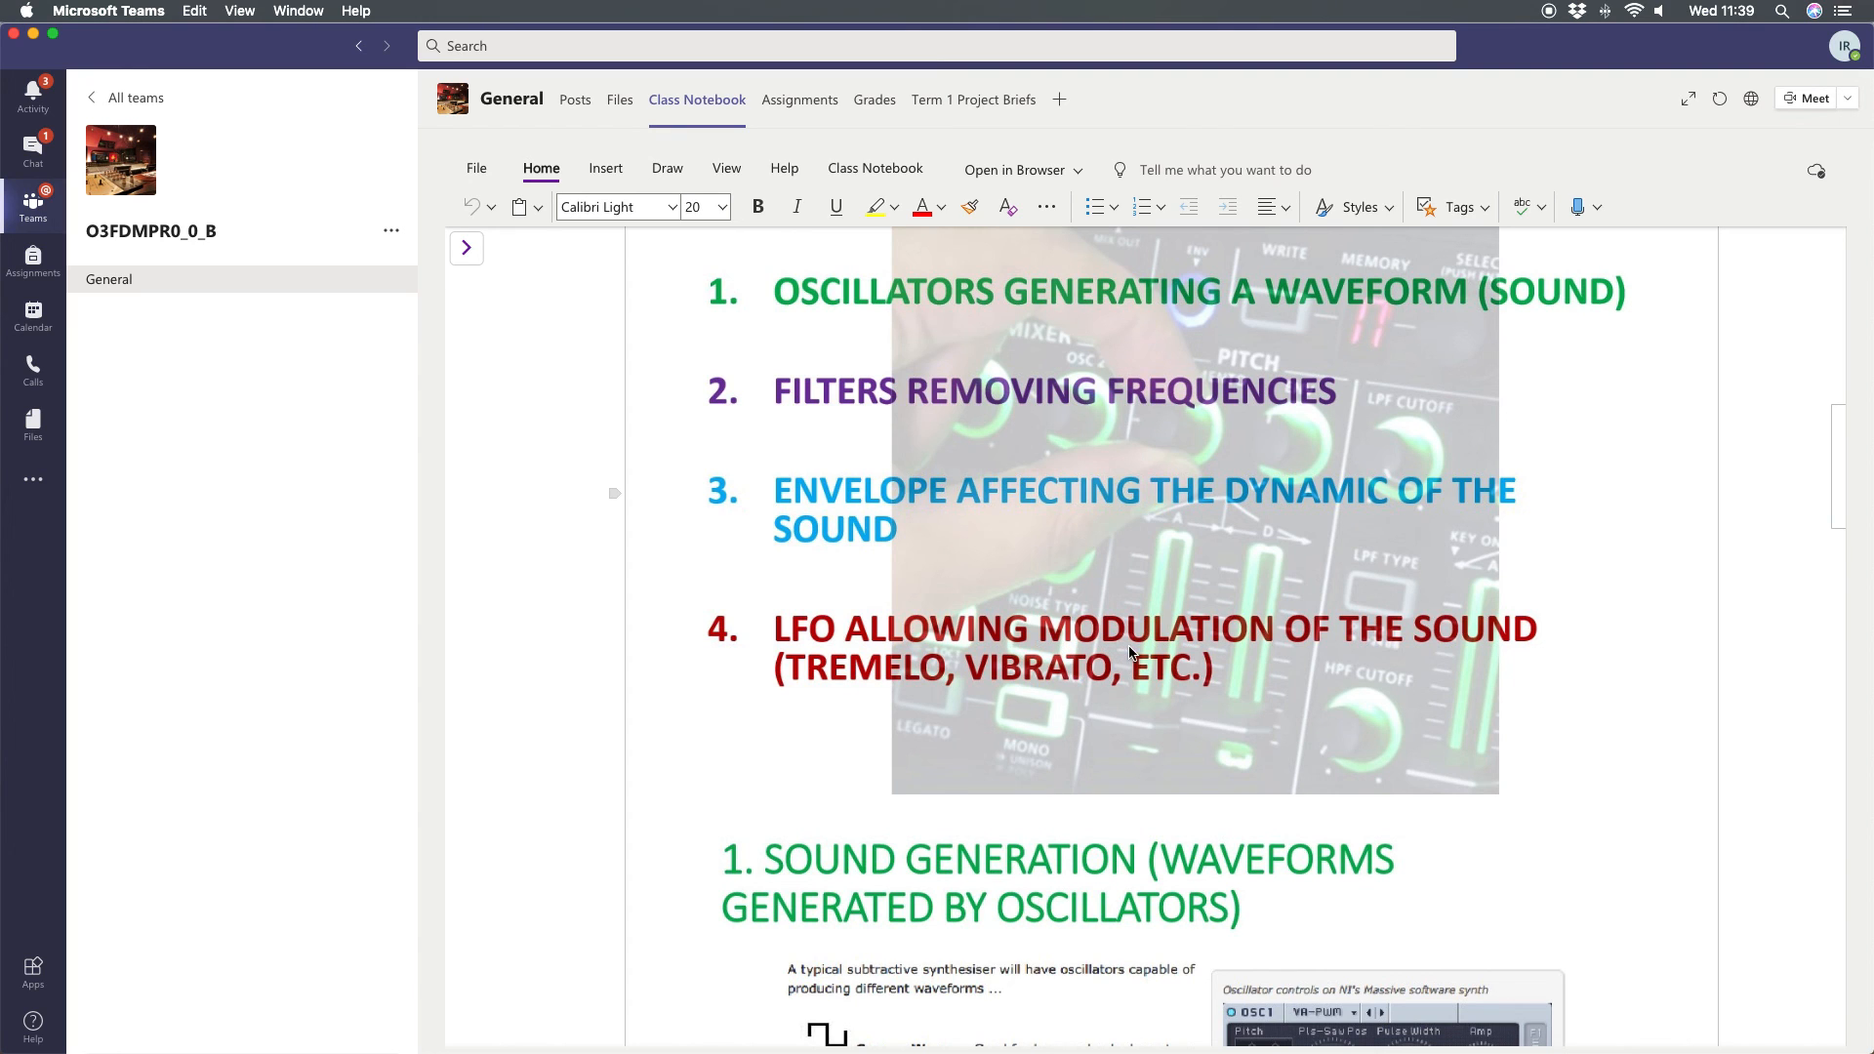
scroll(1192, 664, "down", 1)
scroll(1192, 663, "down", 5)
scroll(1192, 667, "up", 12)
scroll(1193, 669, "up", 2)
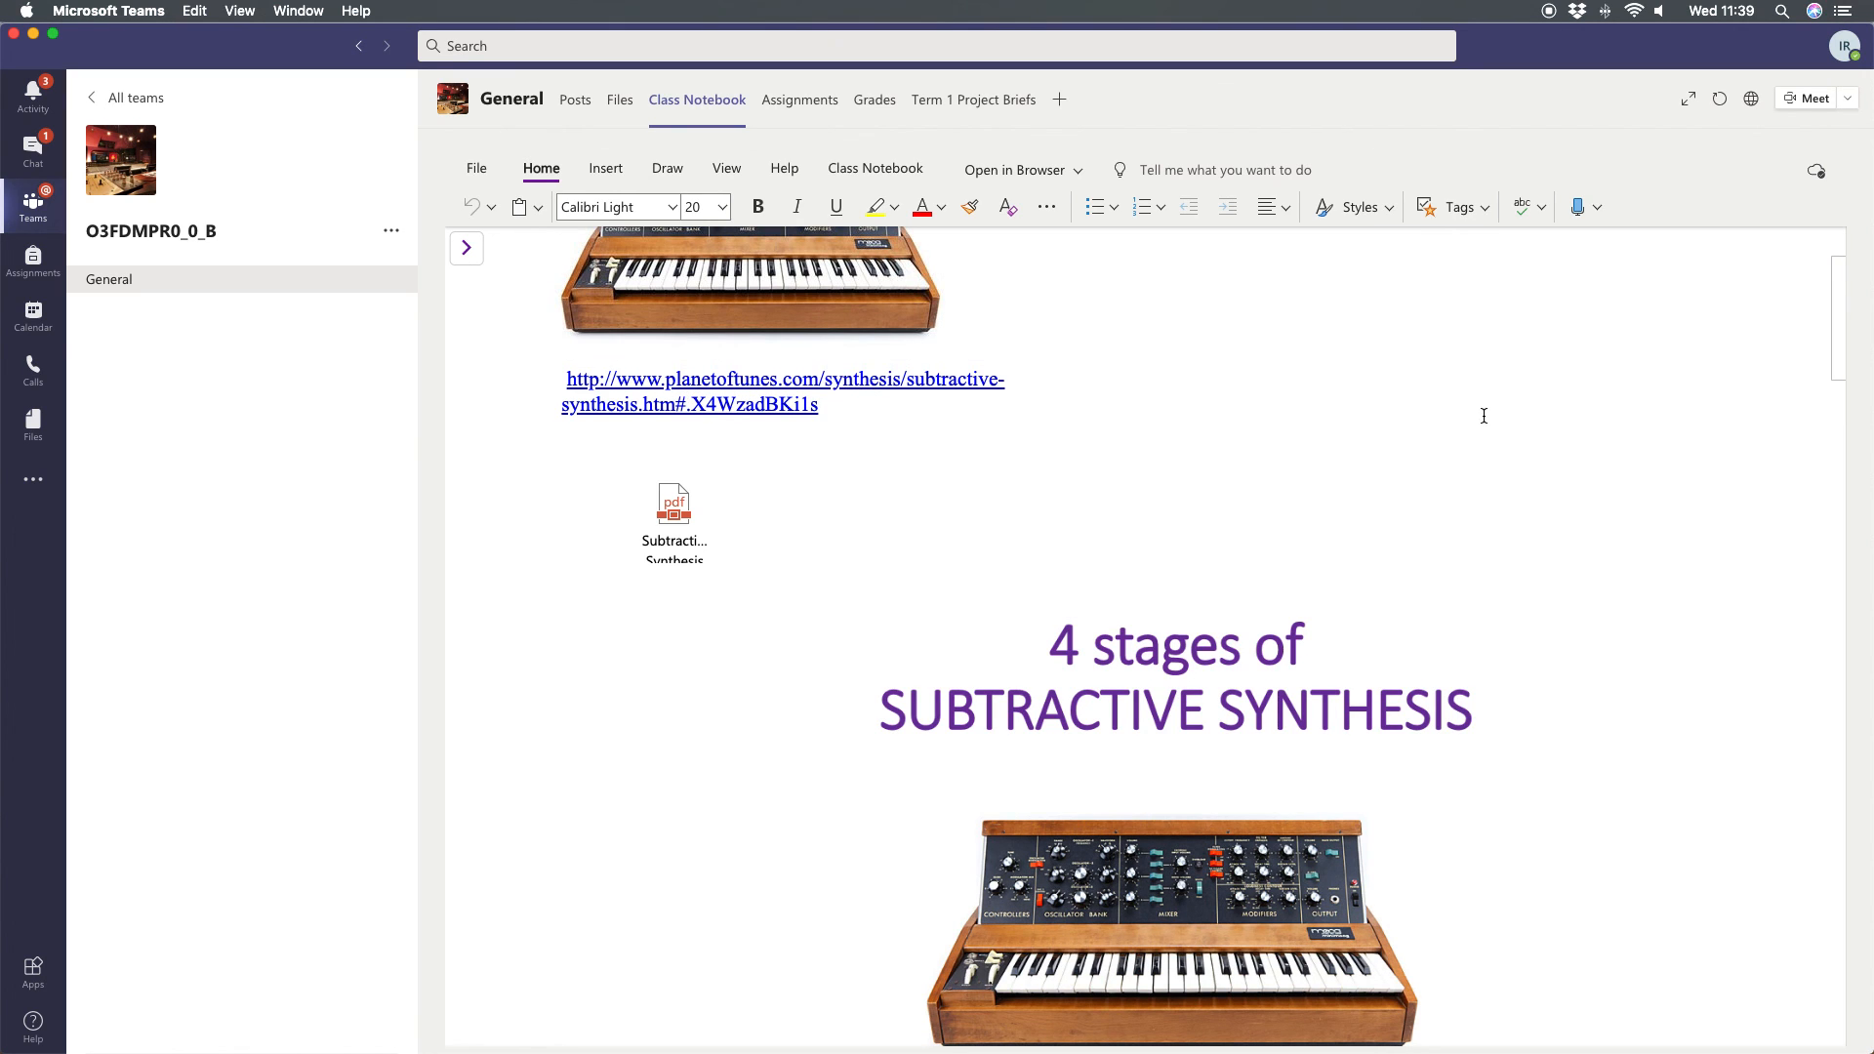
- Look through the notebook's filter, volume shaping and LFO sections, and return to Logic Pro X
scroll(1481, 414, "down", 12)
scroll(1494, 419, "down", 15)
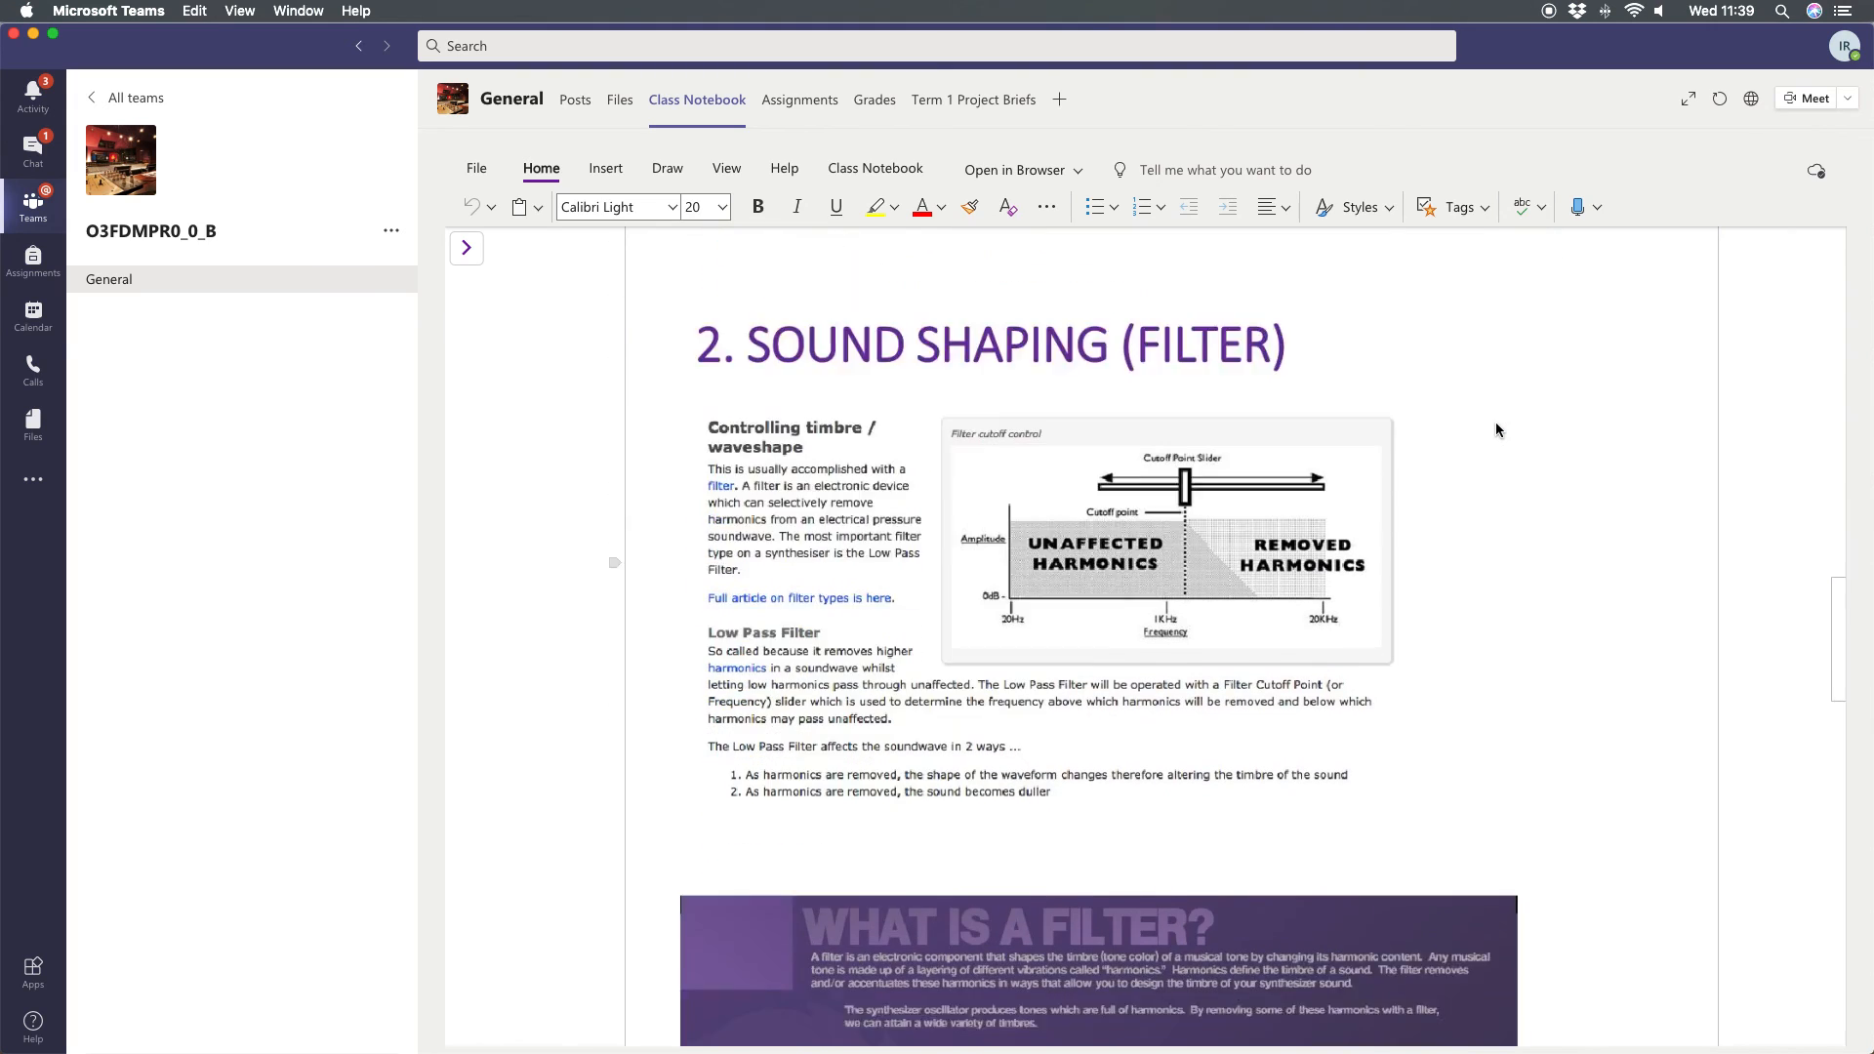
scroll(1496, 421, "down", 5)
scroll(1498, 424, "up", 5)
scroll(1498, 424, "up", 6)
scroll(1498, 424, "down", 4)
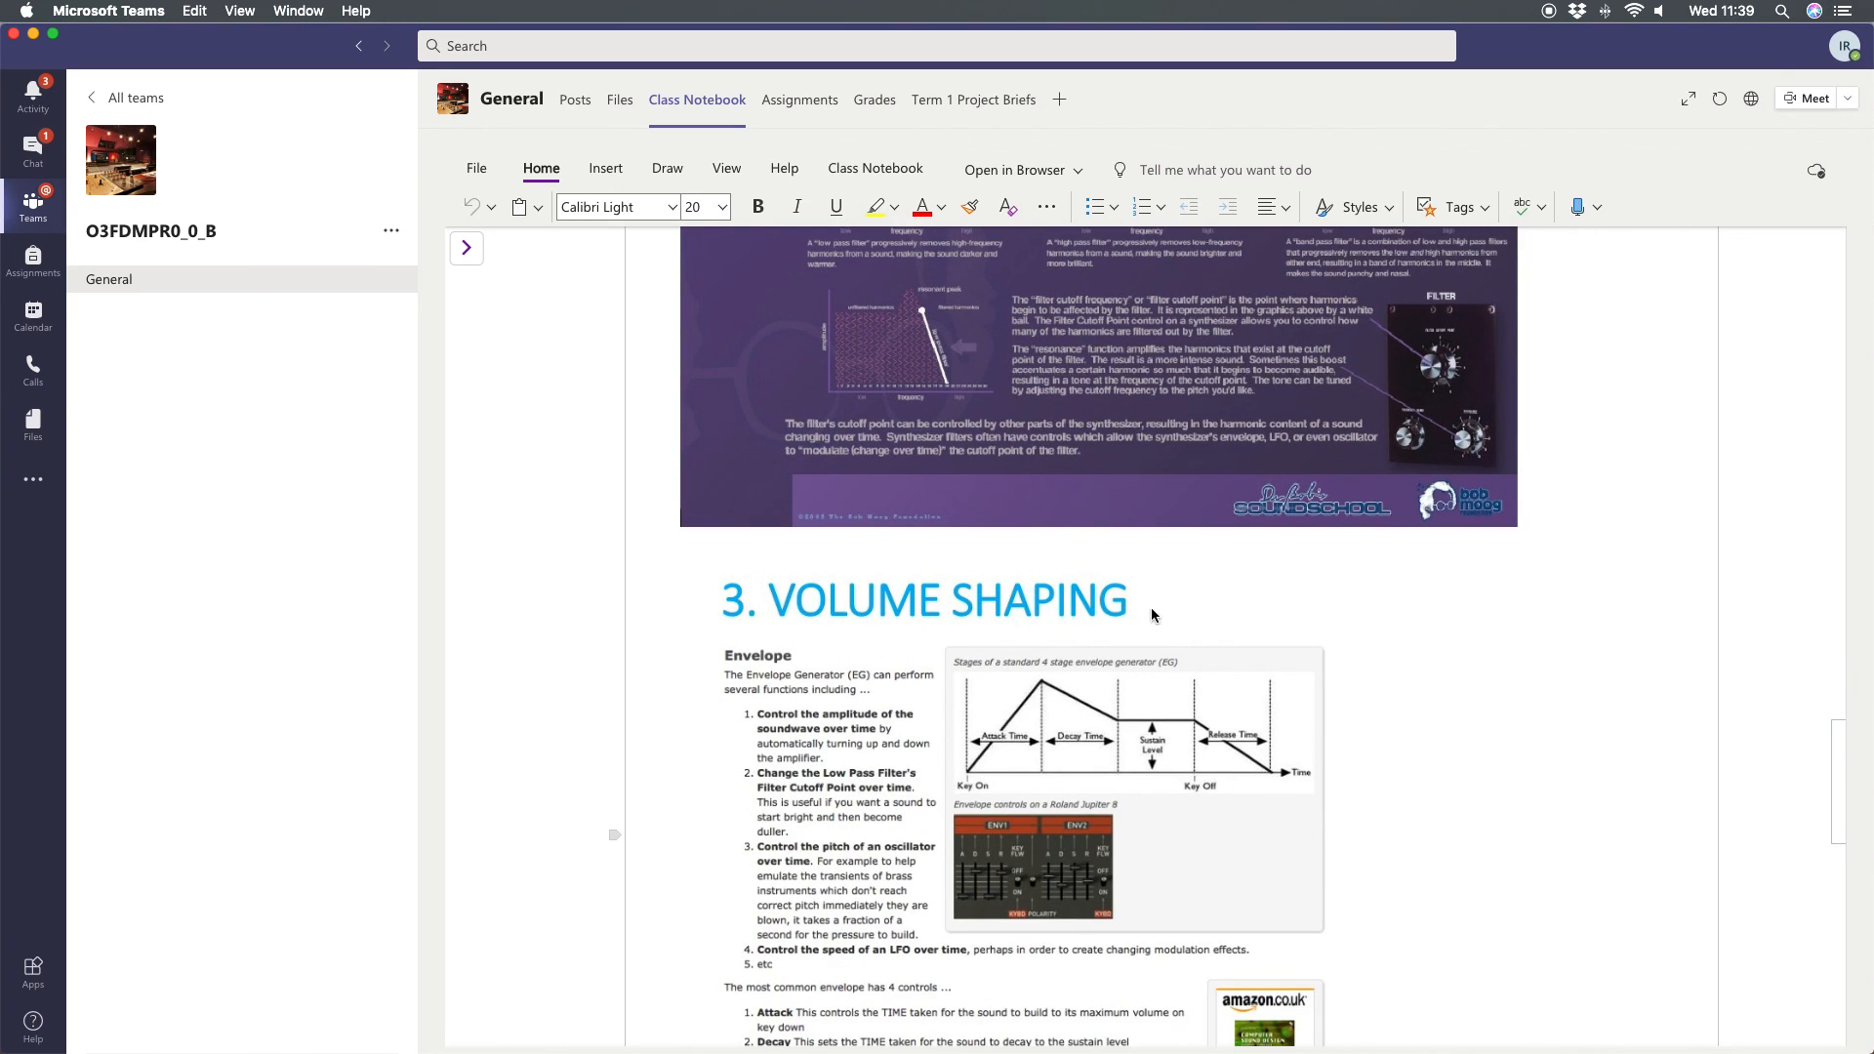
scroll(1152, 615, "up", 3)
scroll(1132, 507, "down", 10)
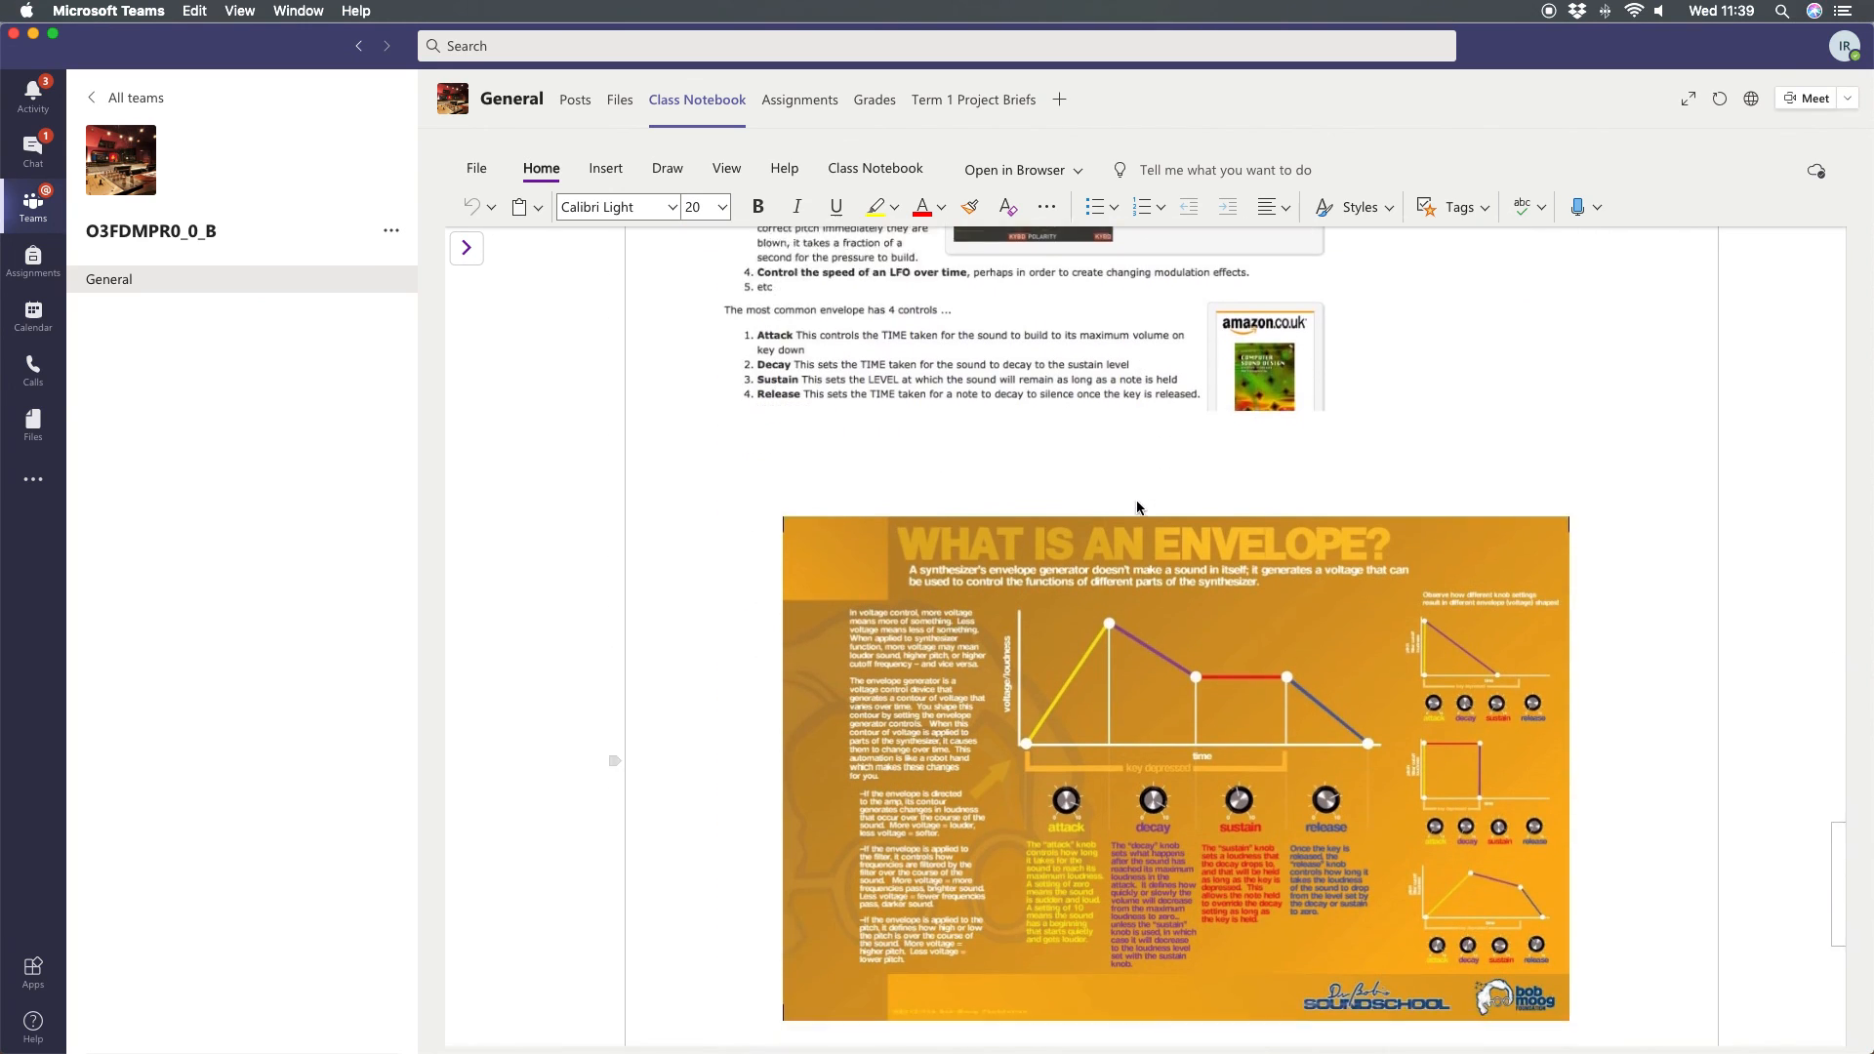
scroll(1138, 501, "down", 2)
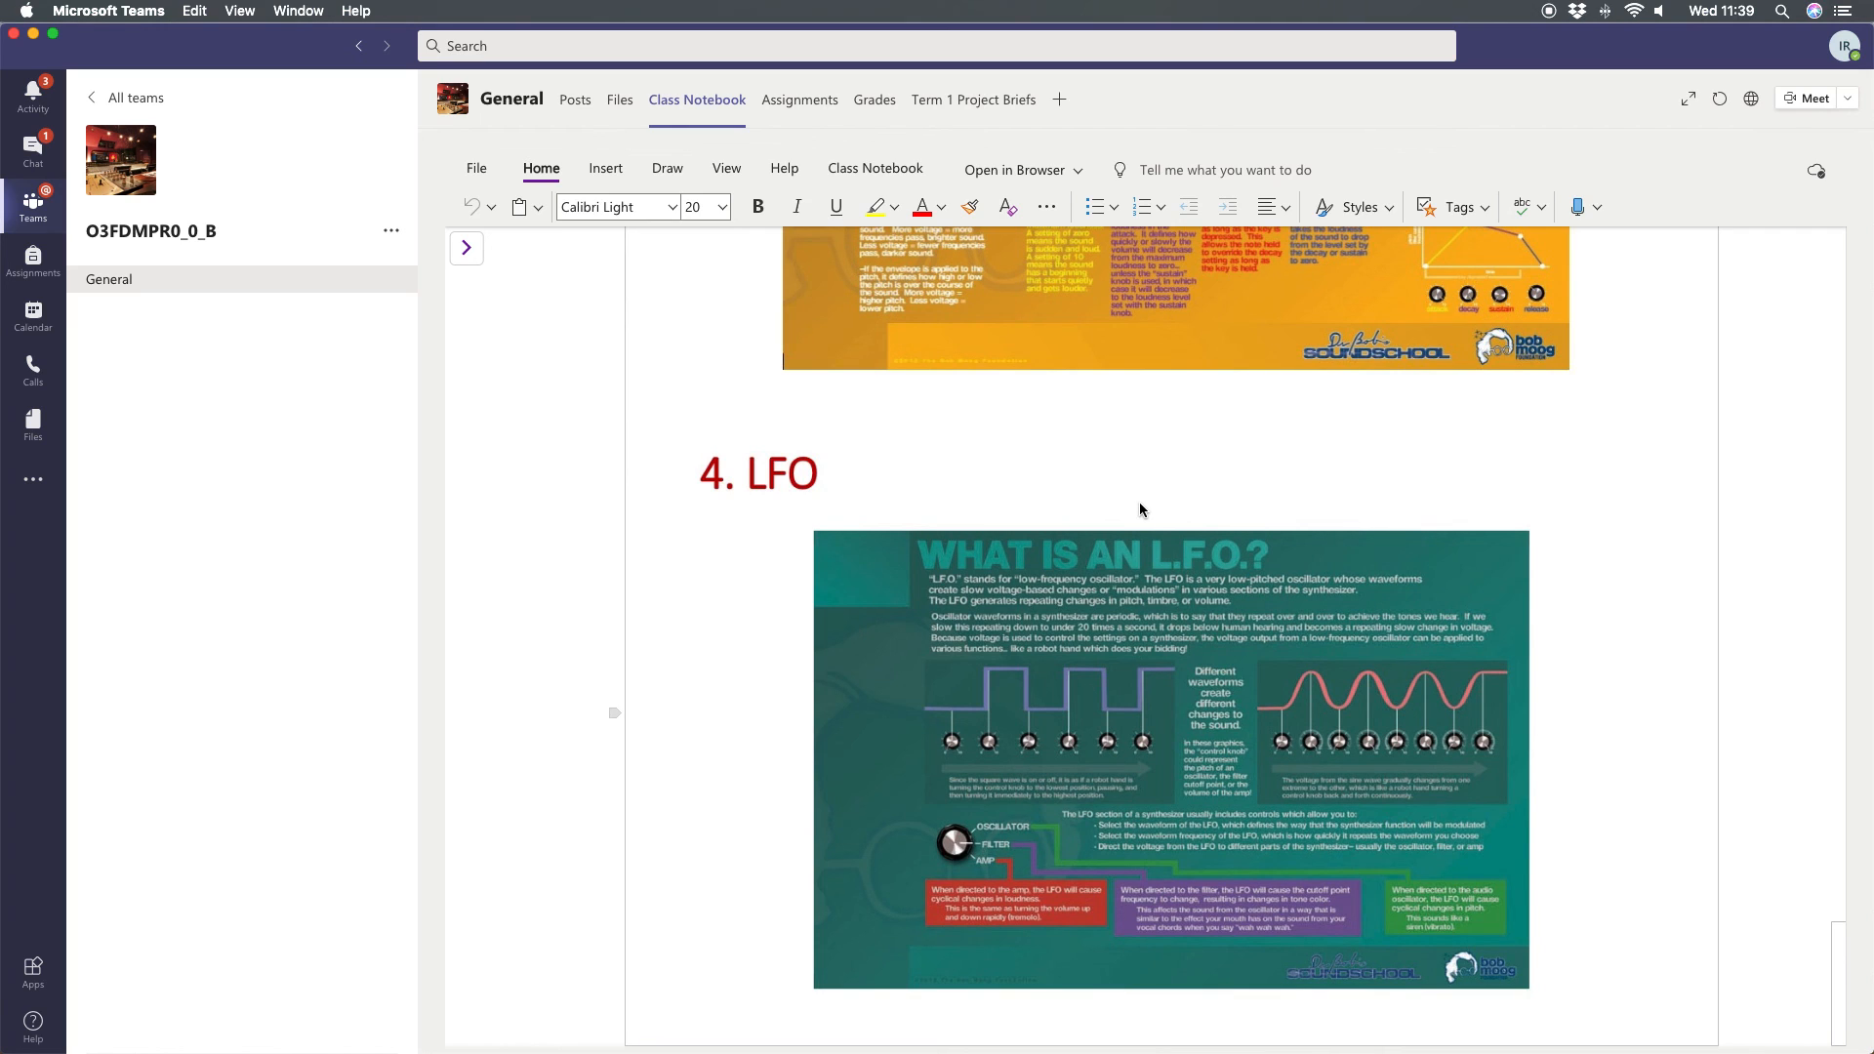
mouse_move(1220, 1020)
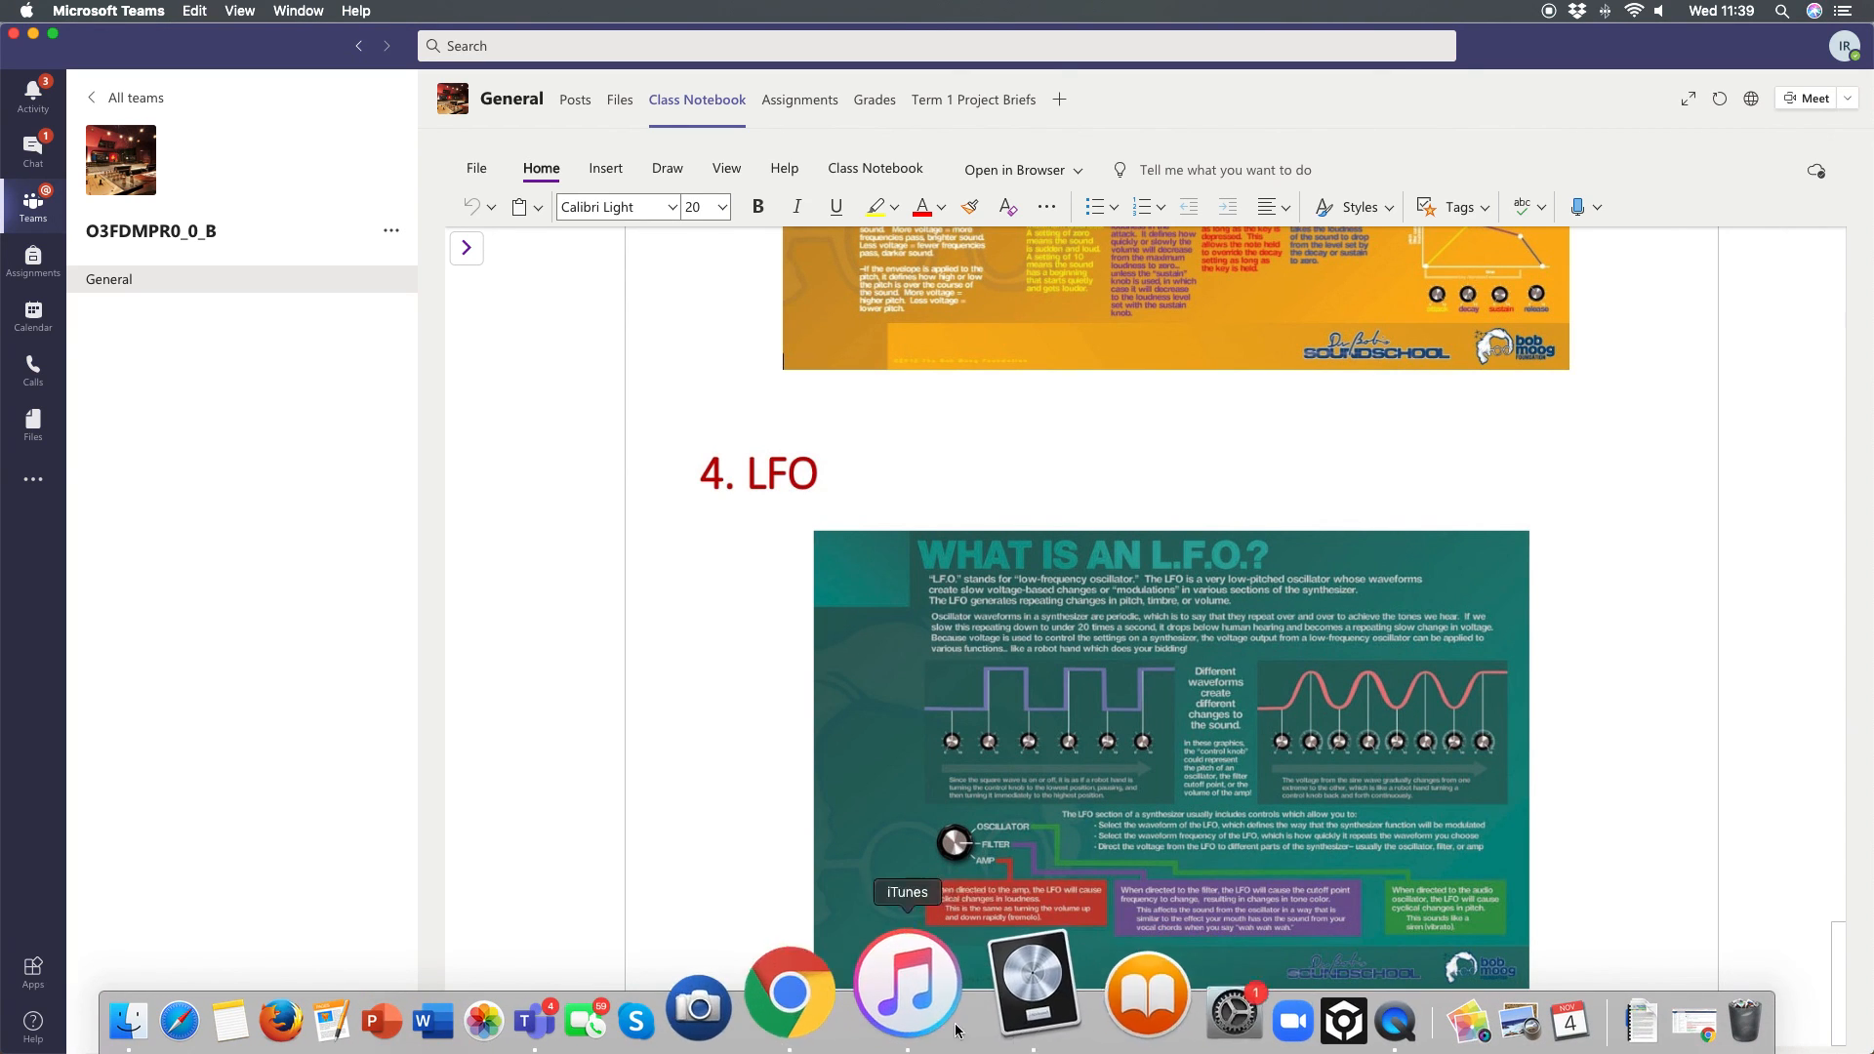
left_click(986, 983)
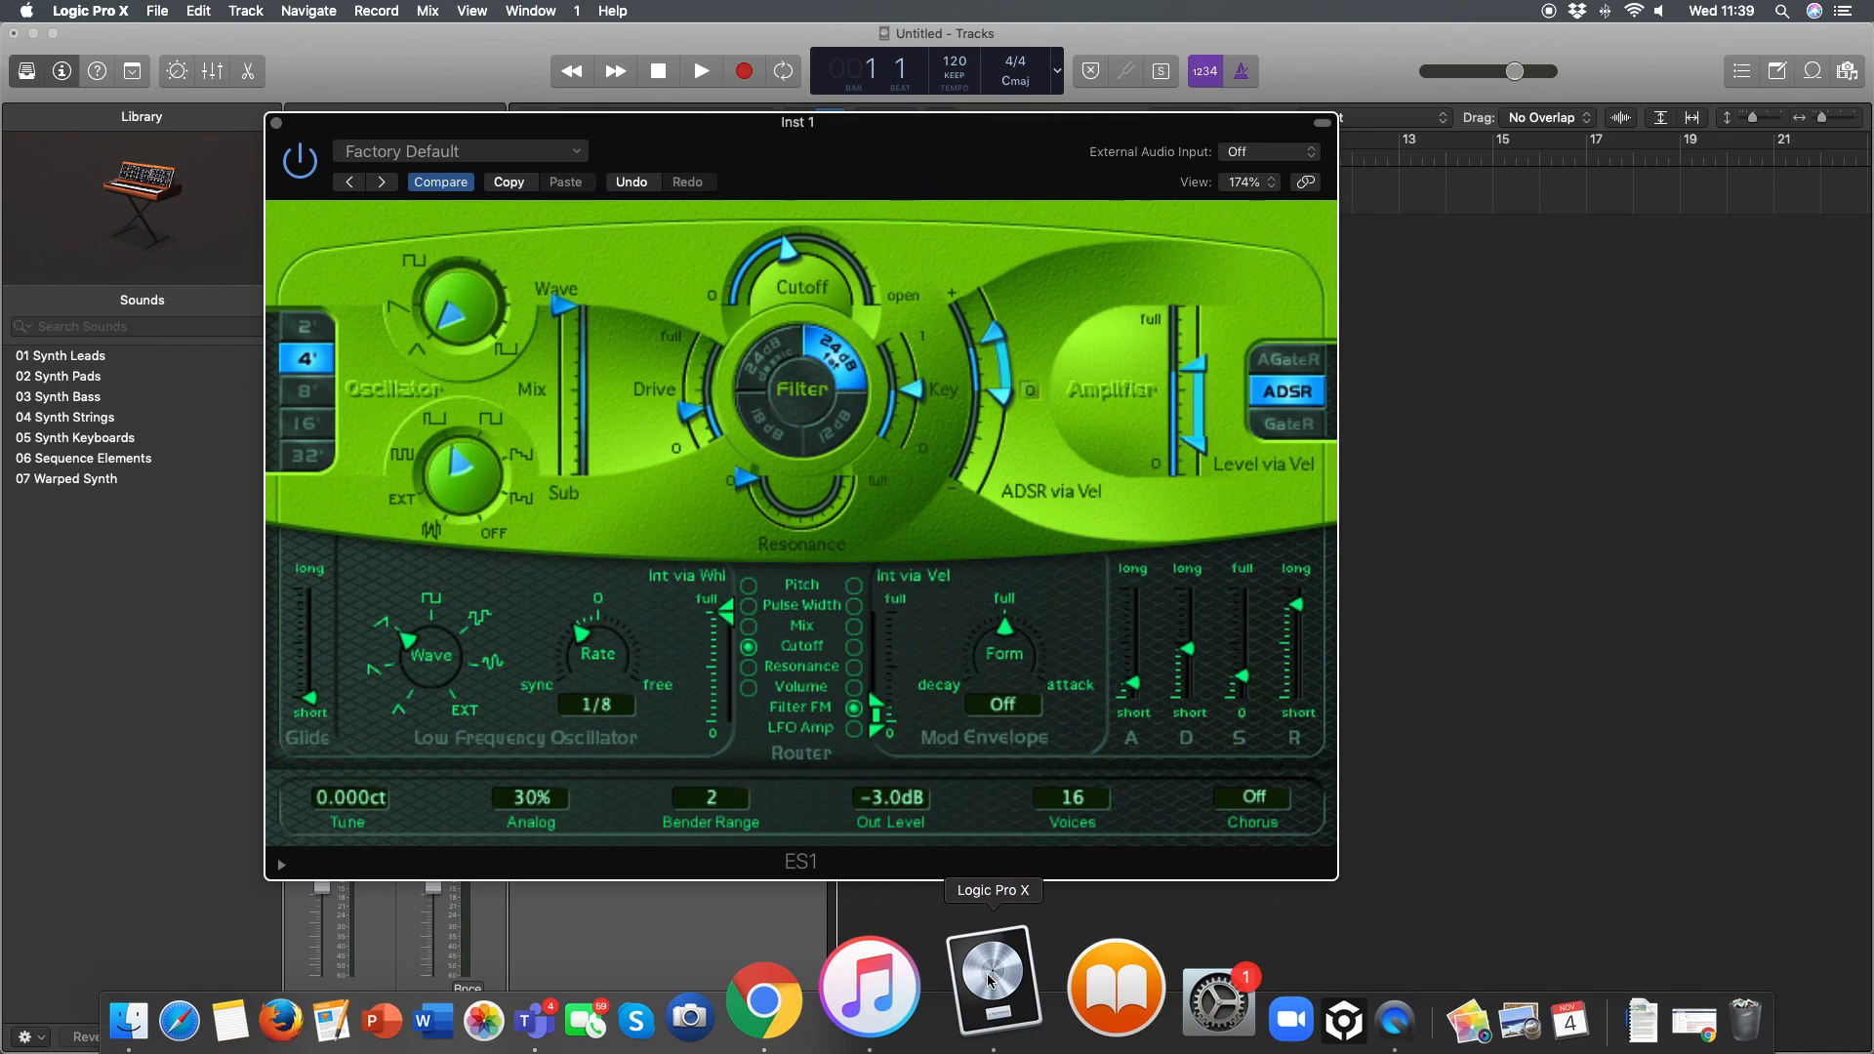